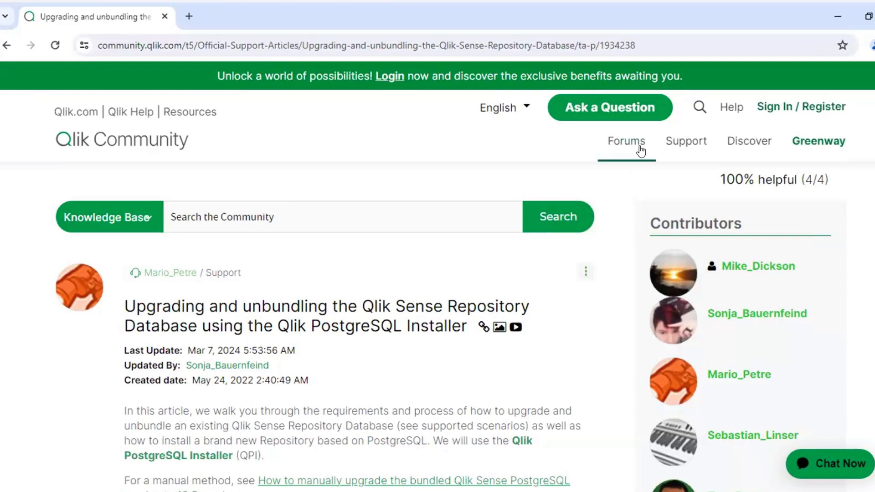
Open the Download Qlik Products page from the community site's product downloads section
mouse_move(662, 142)
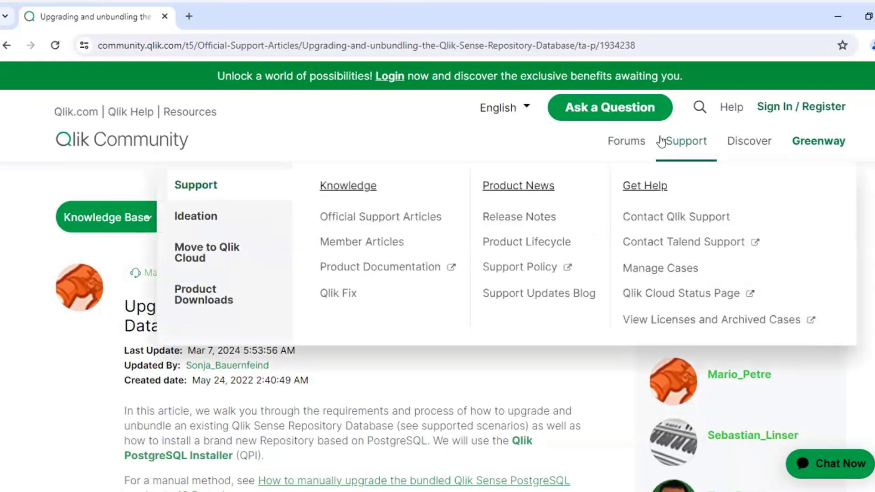
left_click(203, 295)
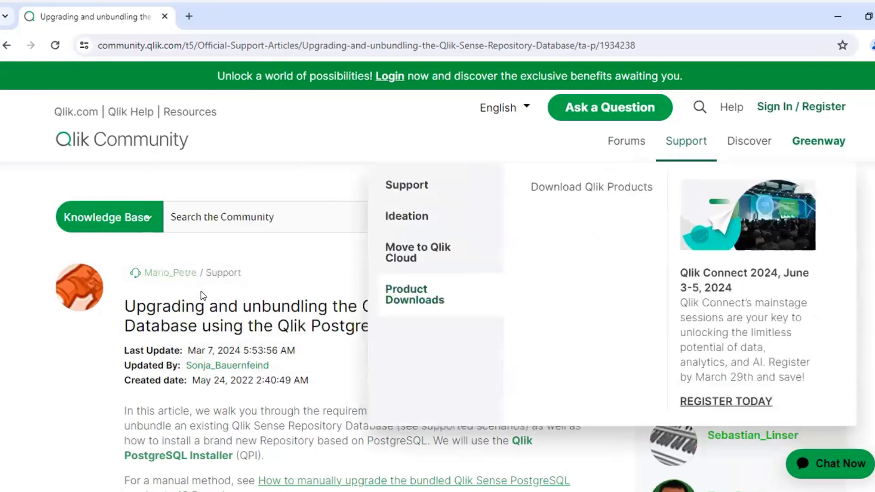
left_click(558, 188)
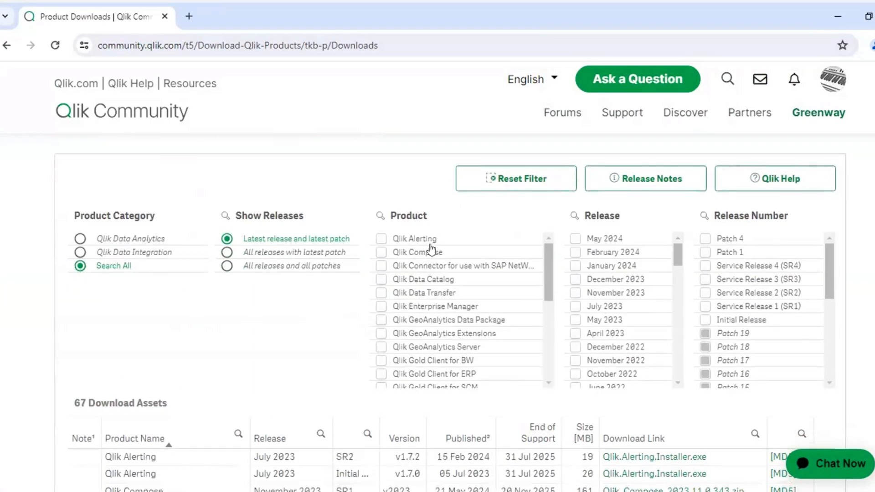
Filter the downloads to Qlik PostgreSQL Installer, release December 2023, and download Qlik_PostgreSQL_setup.exe
left_click(381, 215)
type("post")
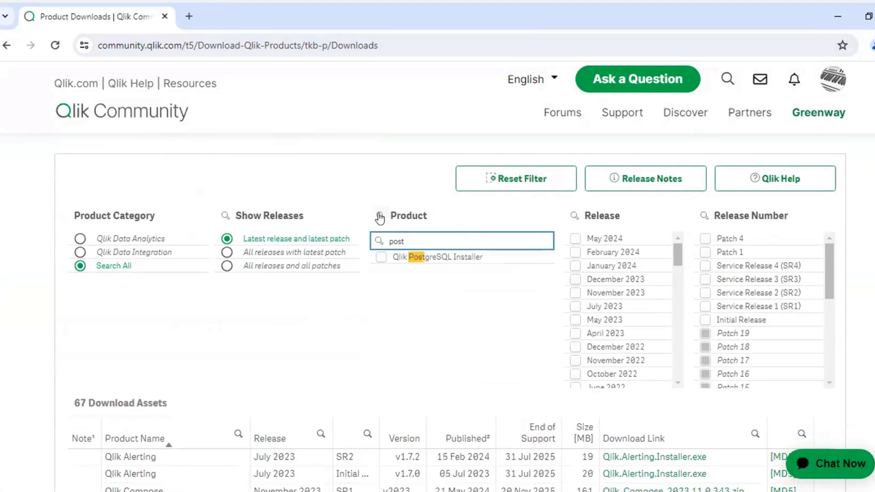
left_click(381, 258)
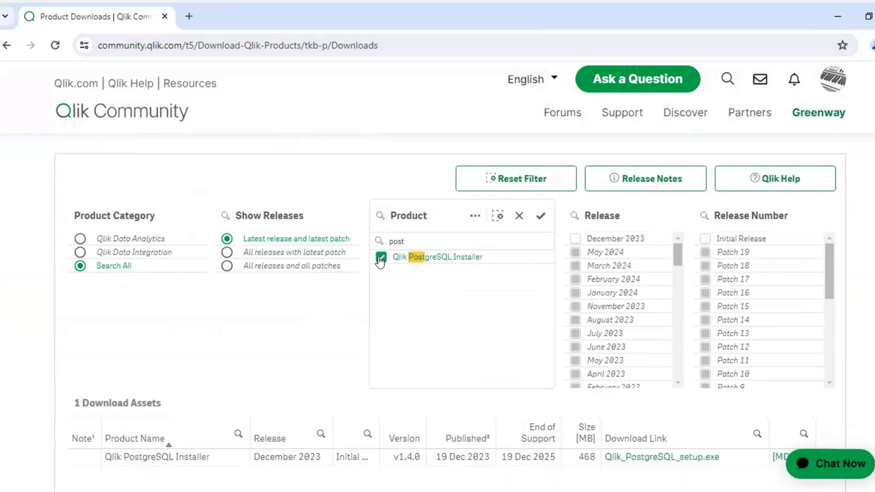
left_click(575, 238)
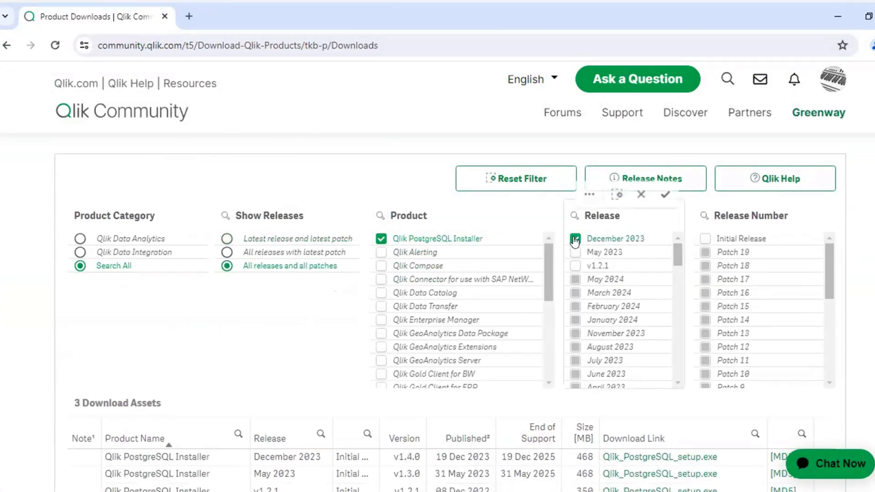
left_click(664, 195)
left_click(689, 456)
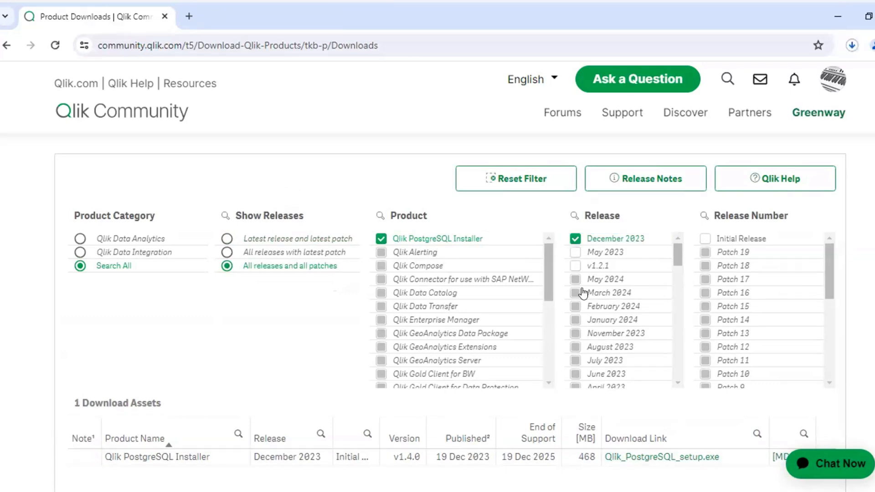
left_click(835, 16)
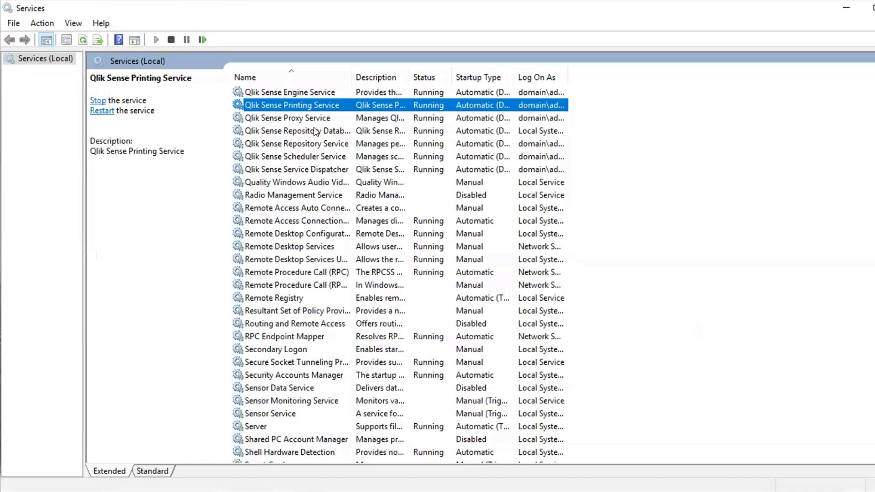
Check the PostgreSQL version in the executable path of the Qlik Sense Repository Database service's properties
left_click(315, 132)
double_click(314, 131)
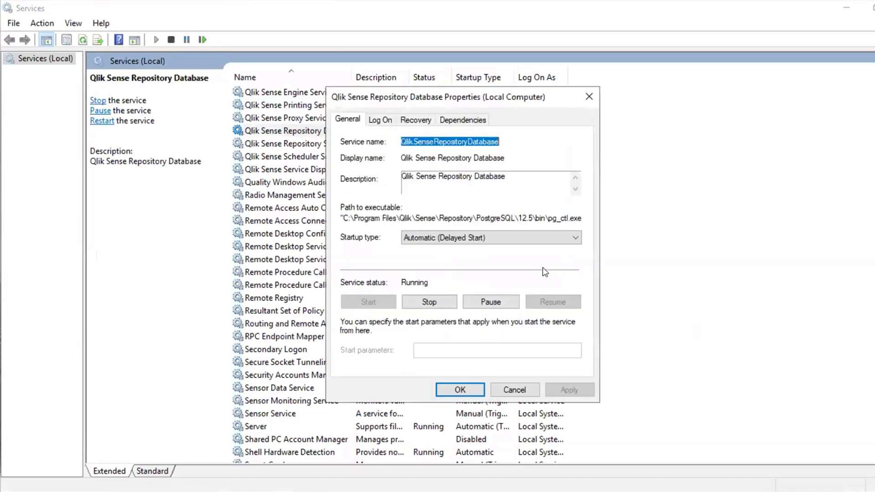
left_click_drag(515, 219, 536, 218)
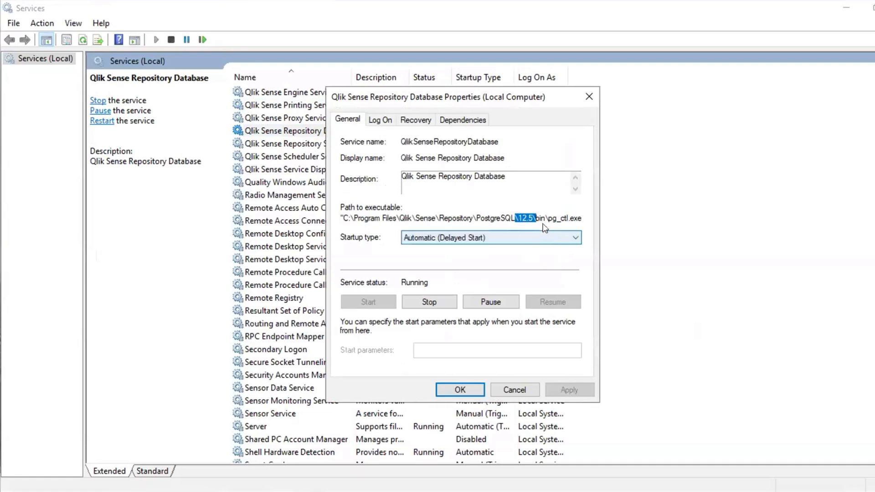
left_click(589, 96)
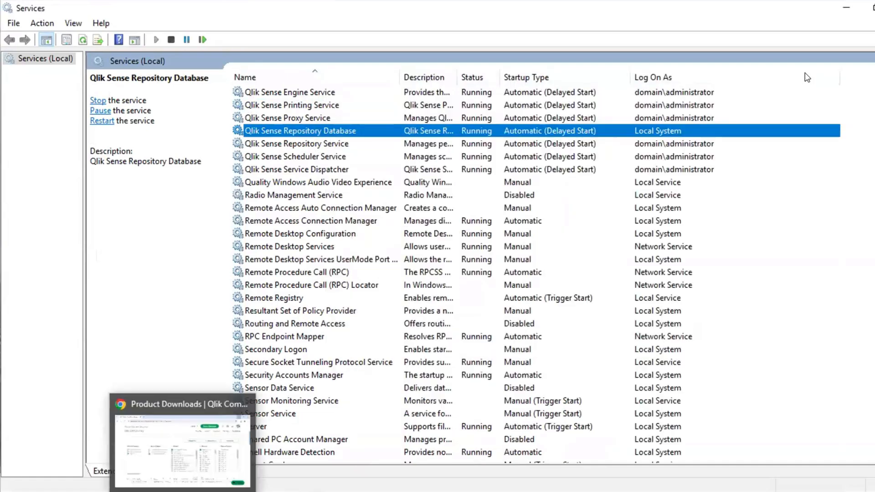
left_click(846, 8)
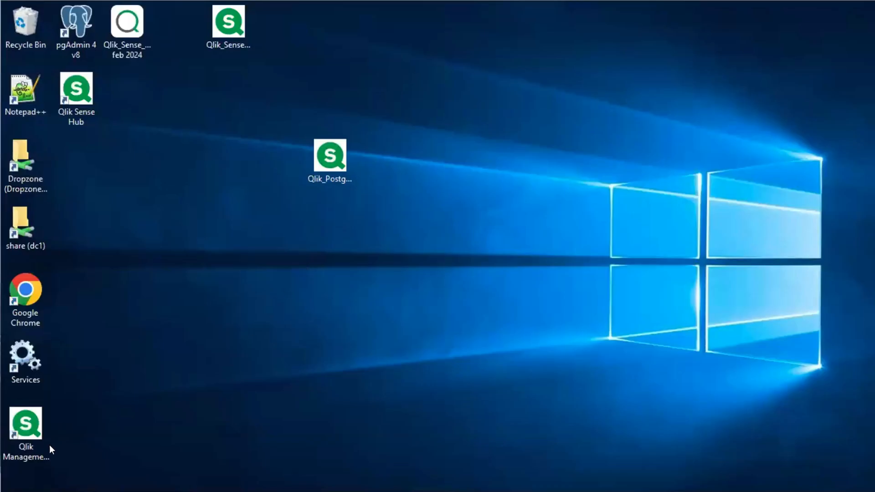
Check the installed Qlik Sense release in Programs and Features
left_click(101, 491)
left_click(320, 288)
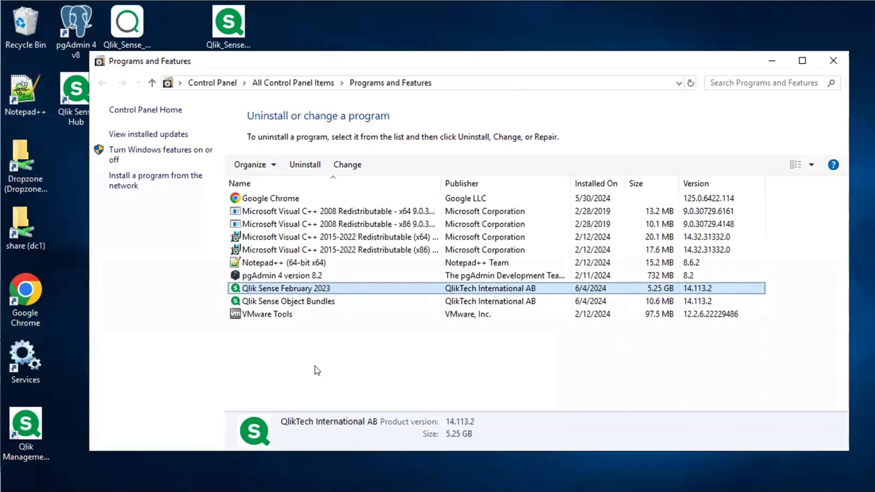
left_click(770, 62)
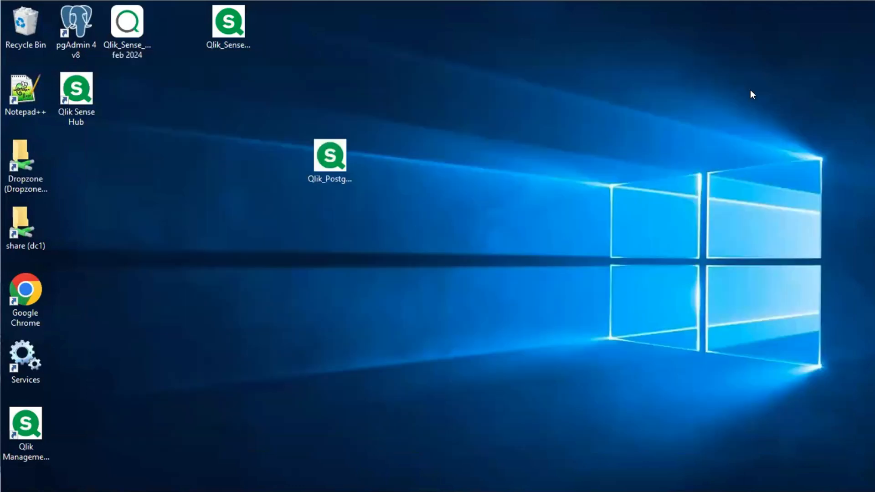
Stop the Qlik Sense Repository Service and its dependent services in the Services console
left_click(336, 144)
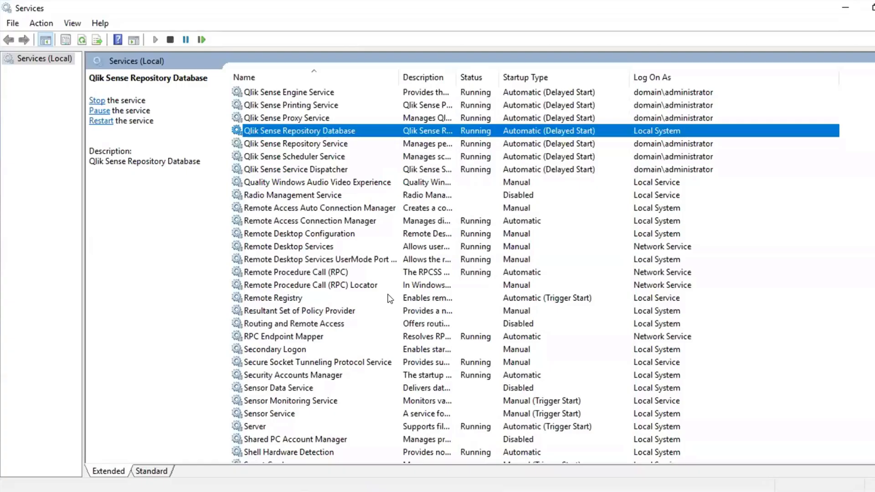
left_click(351, 145)
right_click(352, 146)
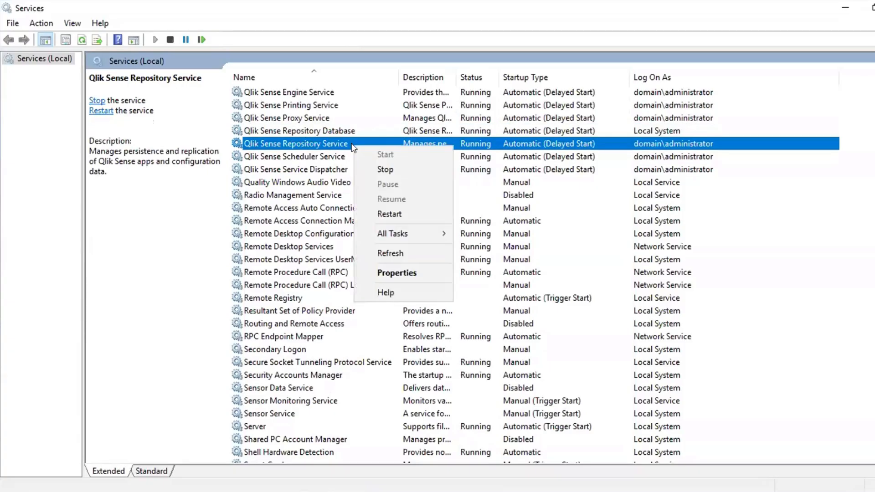
left_click(395, 160)
Stop the Qlik Sense Service Dispatcher service
left_click(328, 168)
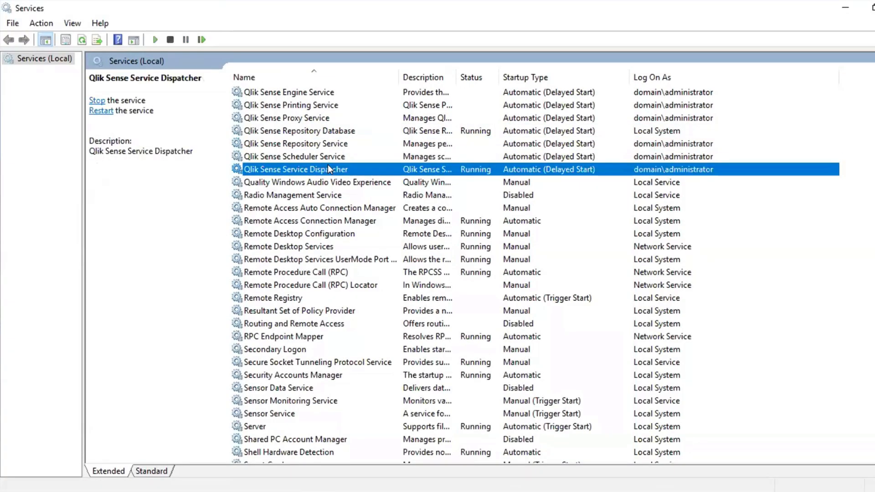
right_click(329, 168)
left_click(346, 188)
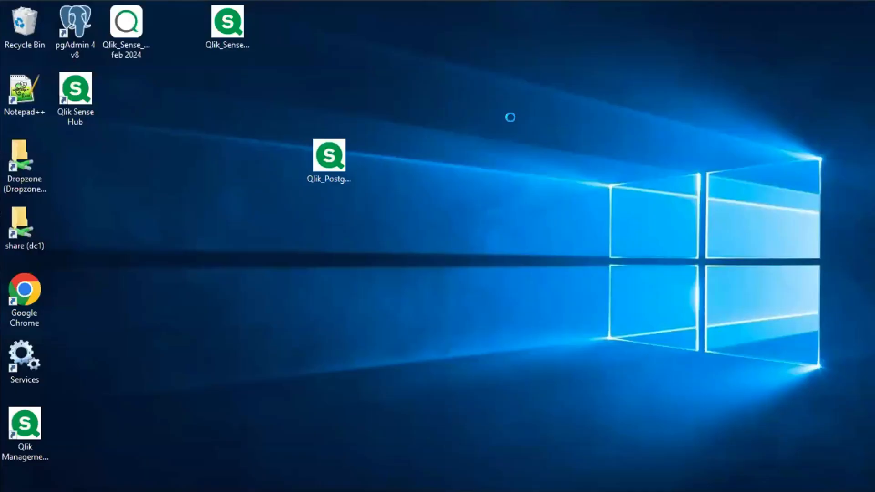
Unblock the Qlik_PostgreSQL_setup_V1.4 file on the desktop through its properties and apply the change
left_click(334, 158)
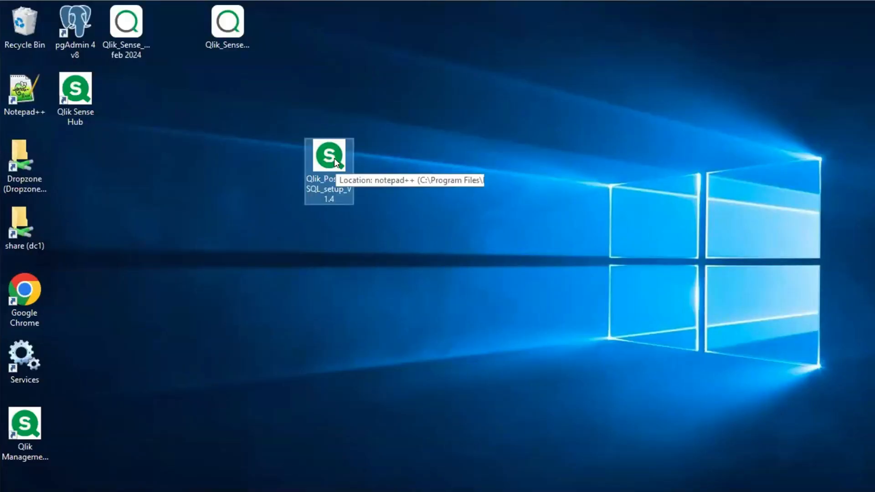
right_click(335, 158)
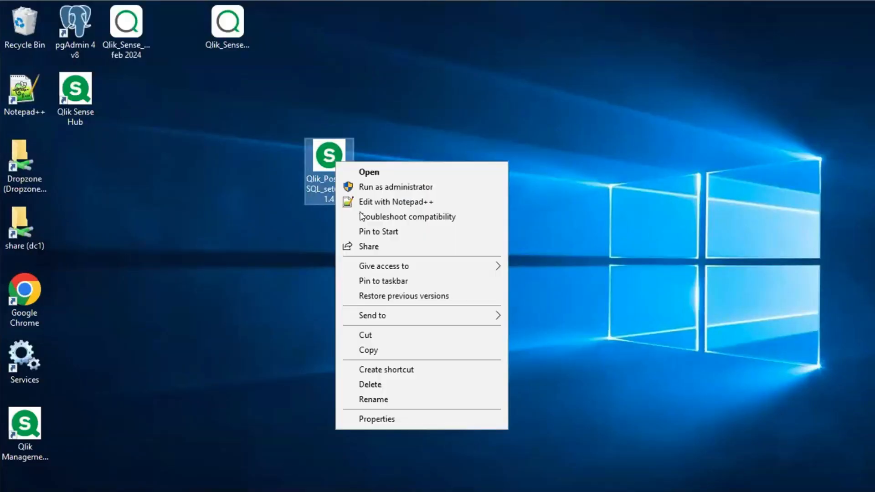
left_click(370, 419)
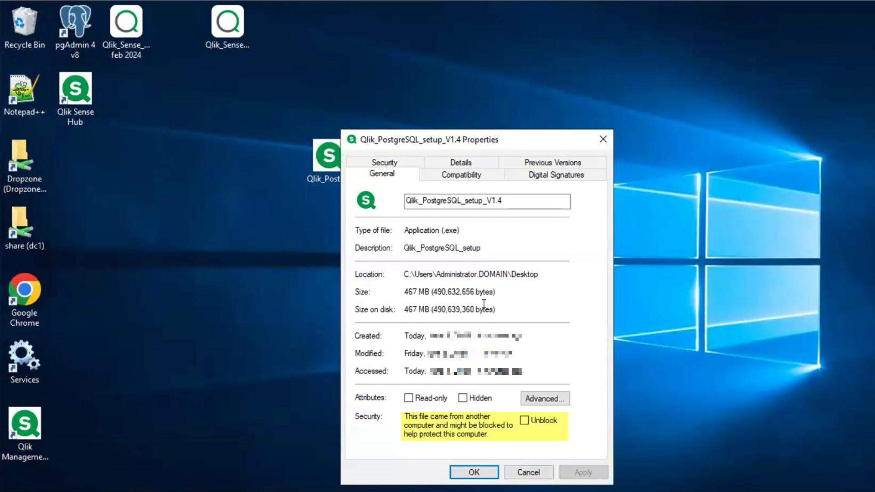
left_click(546, 419)
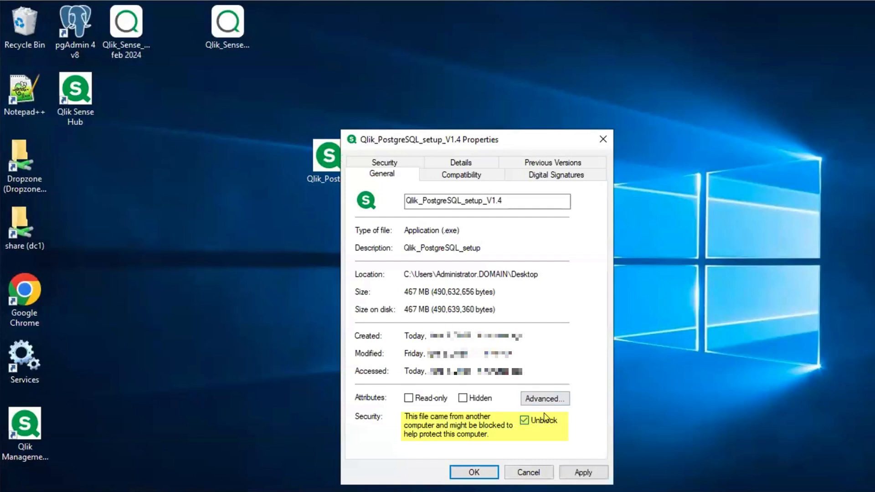
left_click(578, 474)
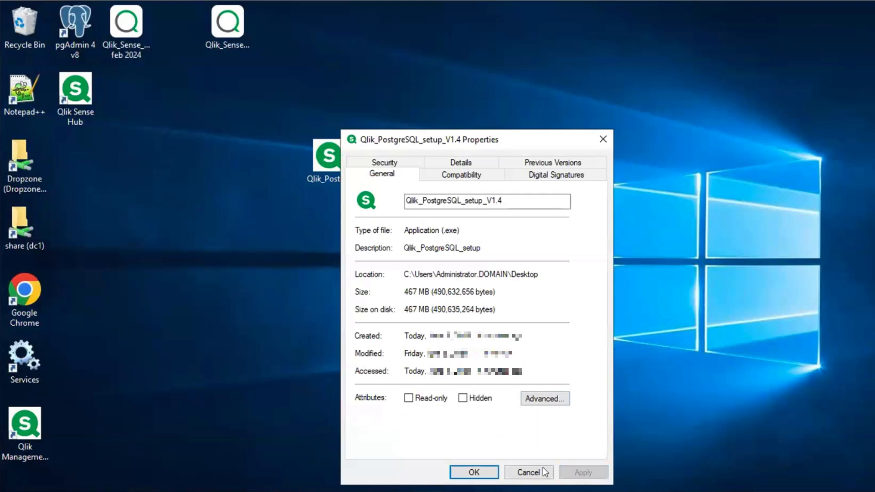
left_click(481, 469)
Run Qlik_PostgreSQL_setup_V1.4 as administrator and choose to upgrade the PostgreSQL database to v 14.8
right_click(327, 158)
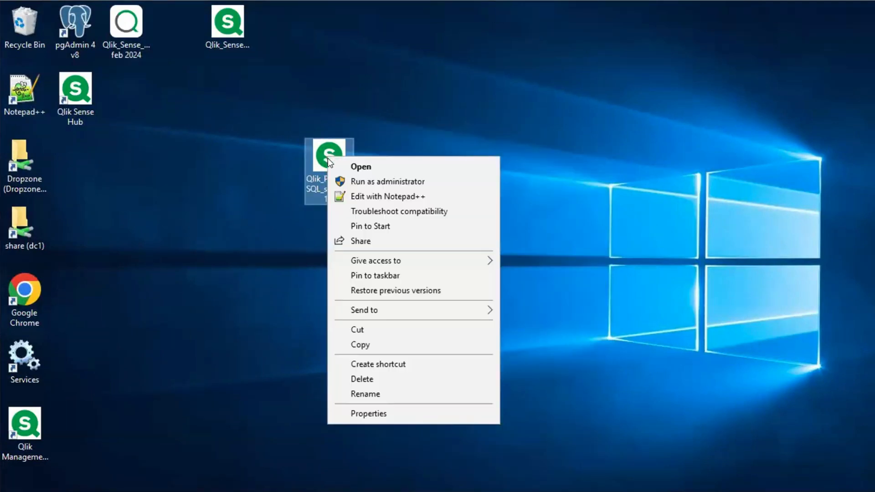
left_click(339, 181)
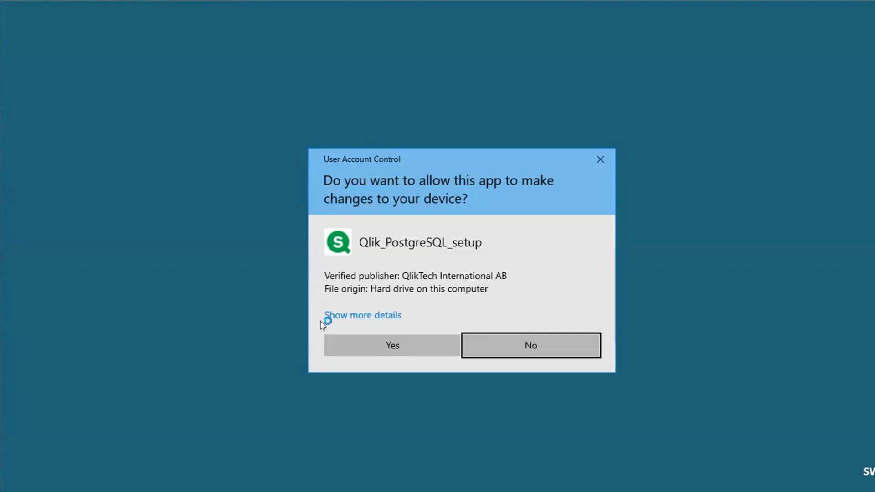
left_click(363, 332)
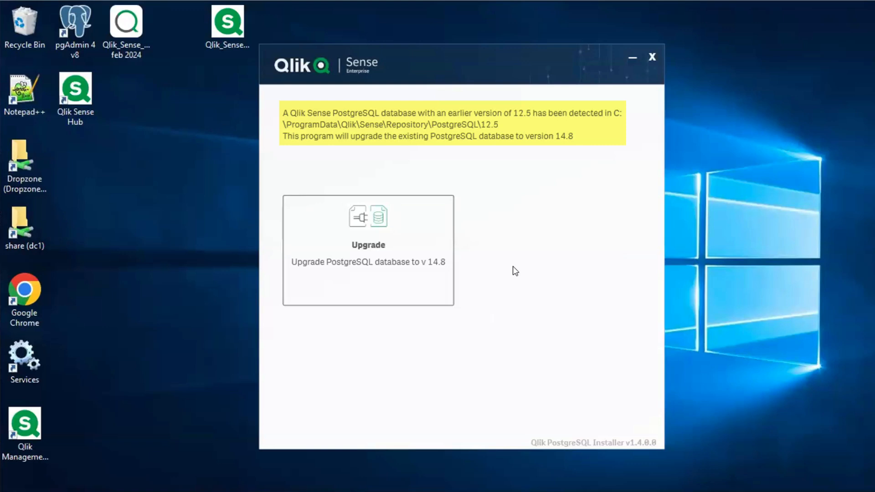
left_click(406, 262)
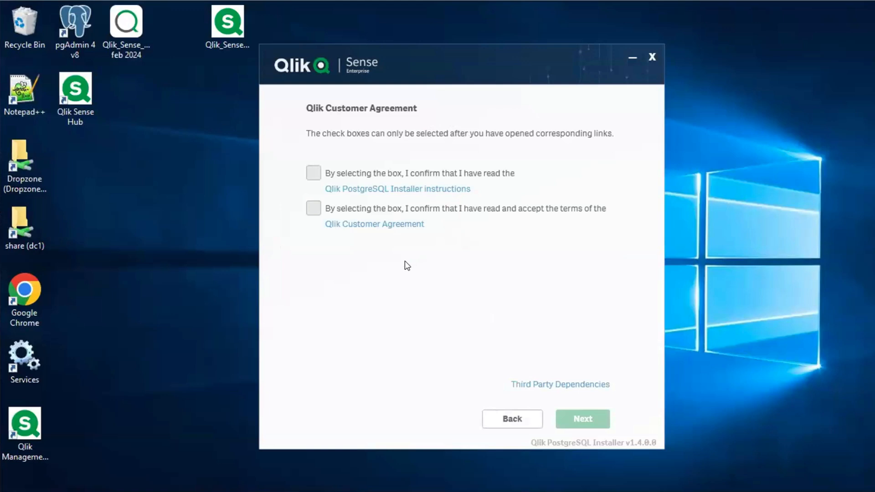
Open the Qlik PostgreSQL Installer instructions and skim the community article on upgrading and unbundling the Repository Database
left_click(453, 190)
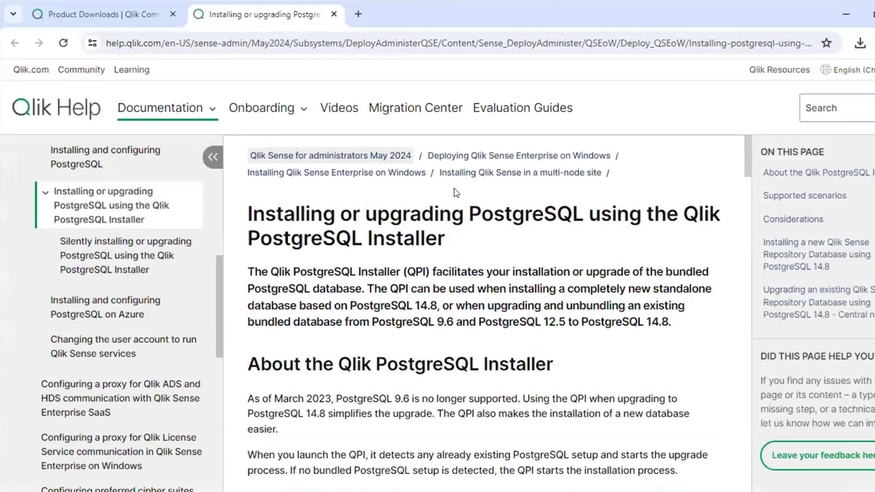
left_click(359, 15)
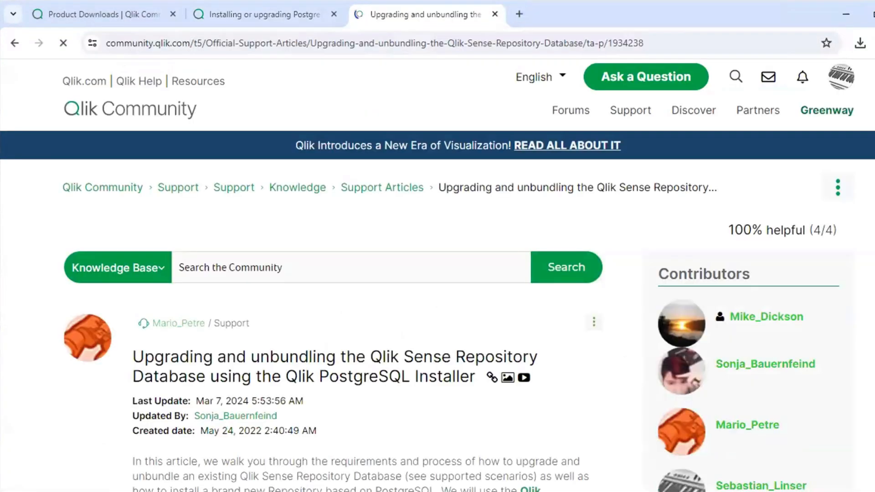
scroll(438, 310, "down", 6)
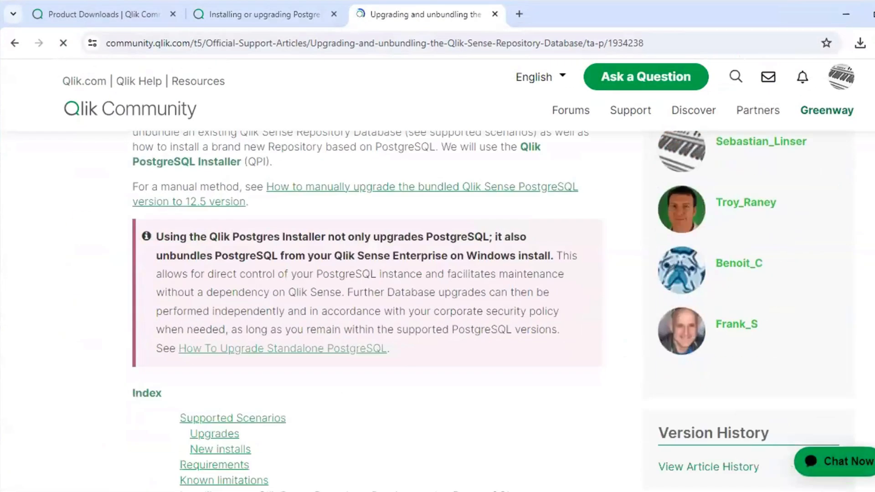
scroll(438, 310, "down", 20)
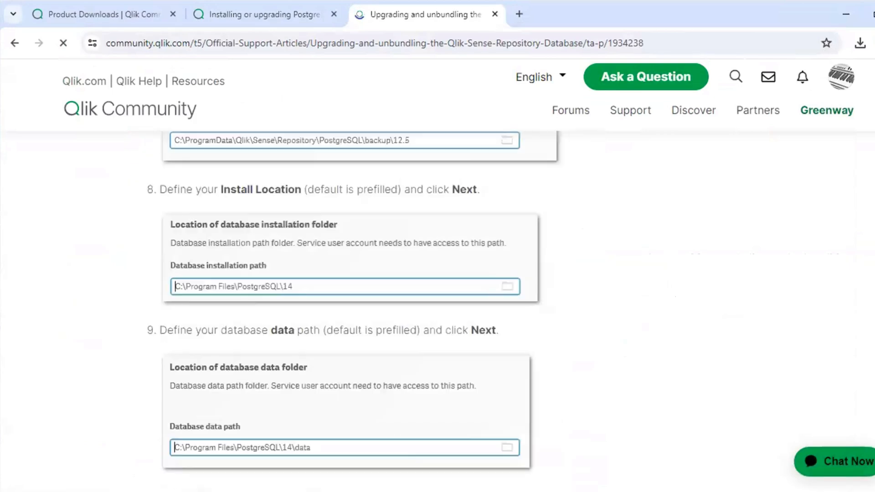
scroll(438, 310, "down", 15)
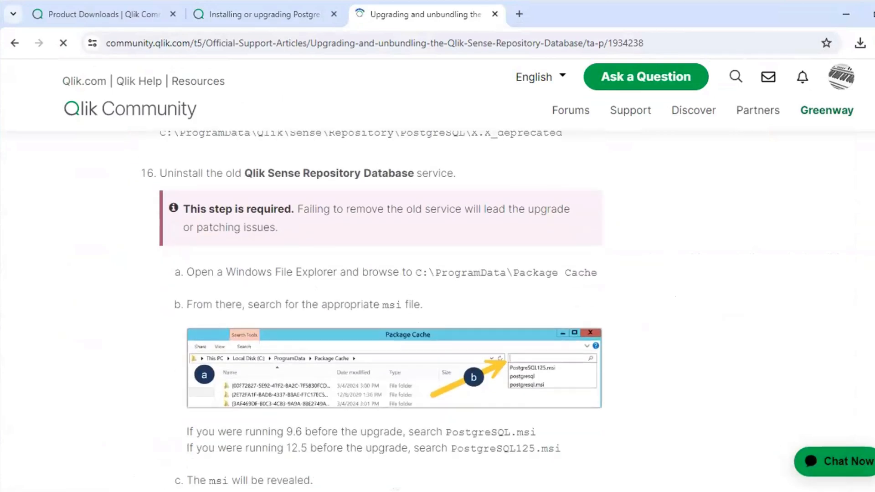
scroll(438, 310, "up", 20)
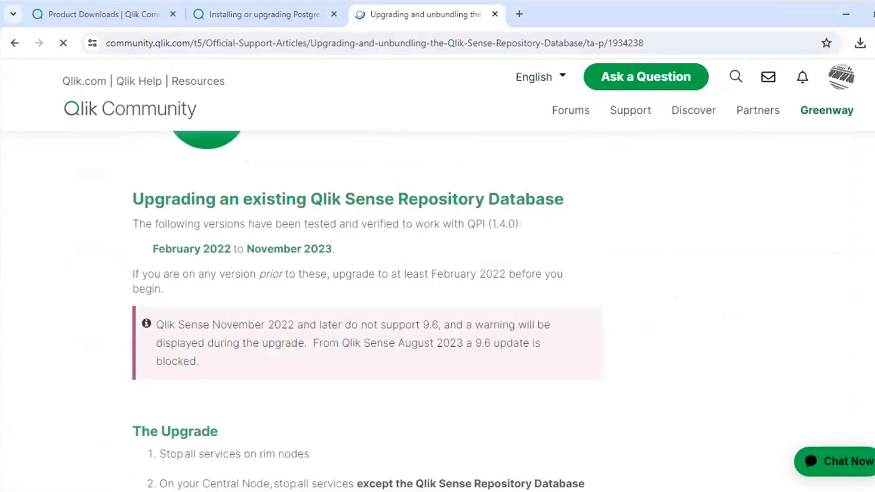
left_click(846, 15)
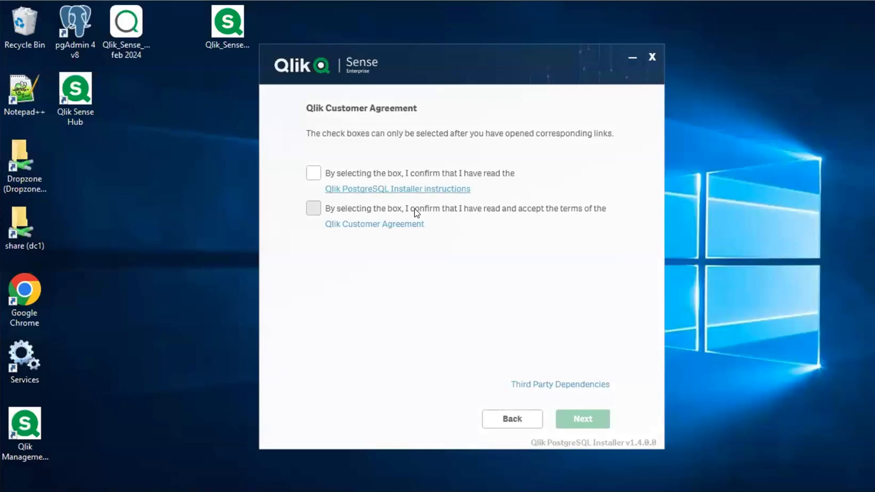
Open the Qlik Customer Agreement, confirm both the instructions and the agreement terms, and continue to the local database settings
left_click(374, 224)
left_click(846, 15)
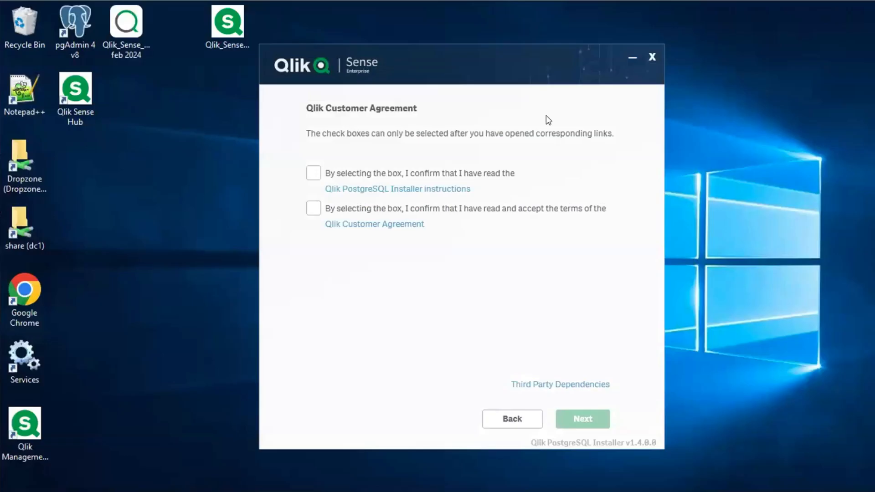
left_click(314, 173)
left_click(314, 207)
left_click(568, 418)
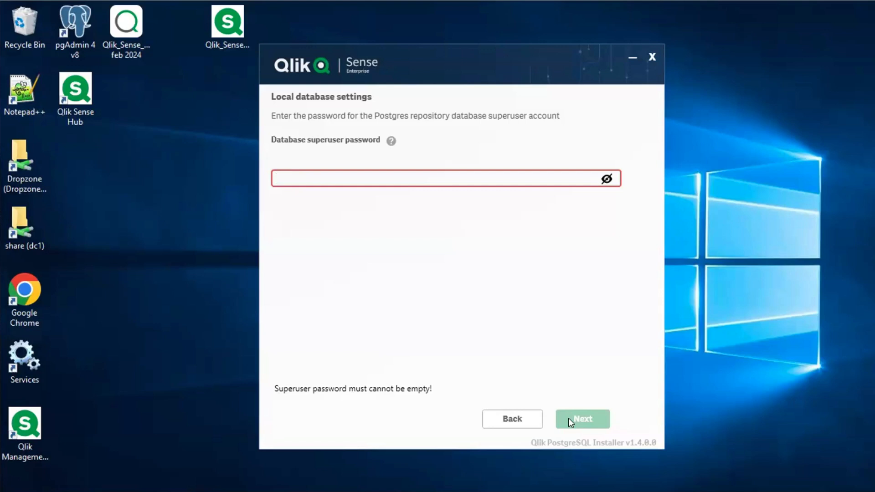
Enter the database superuser password, upgrade with the default backup, installation and data paths, and close the installer once it finishes
type("q")
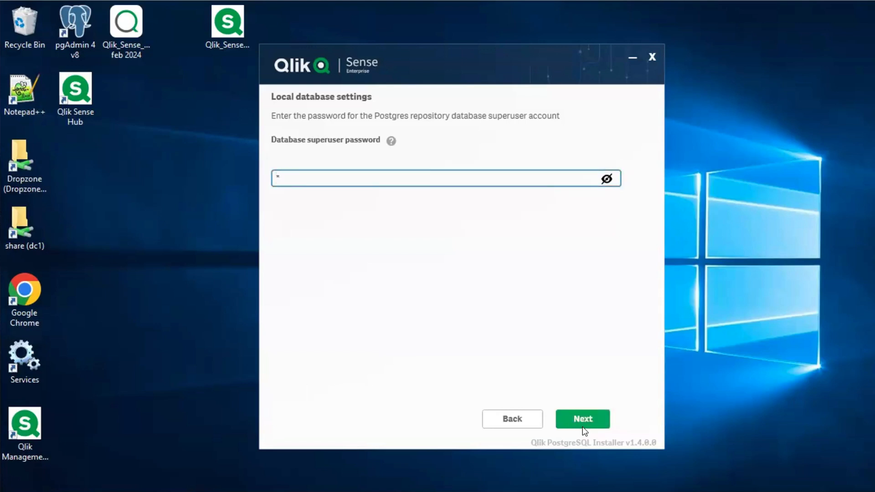
left_click(583, 418)
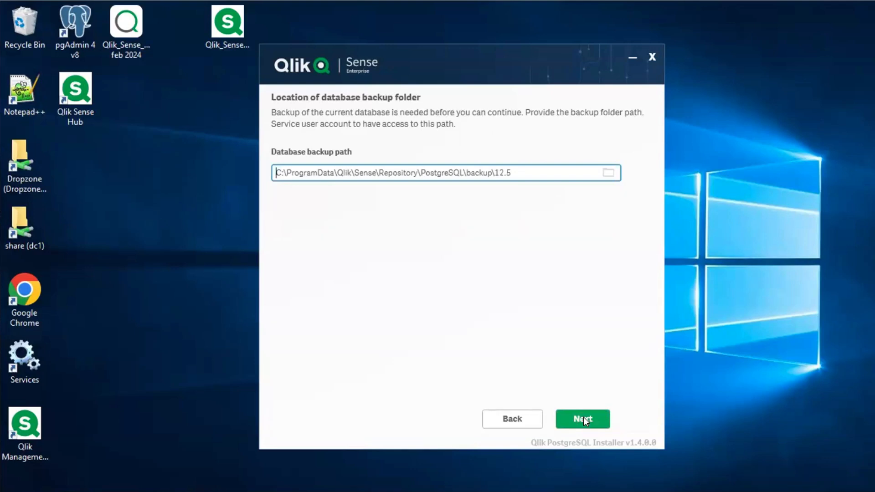
left_click(584, 418)
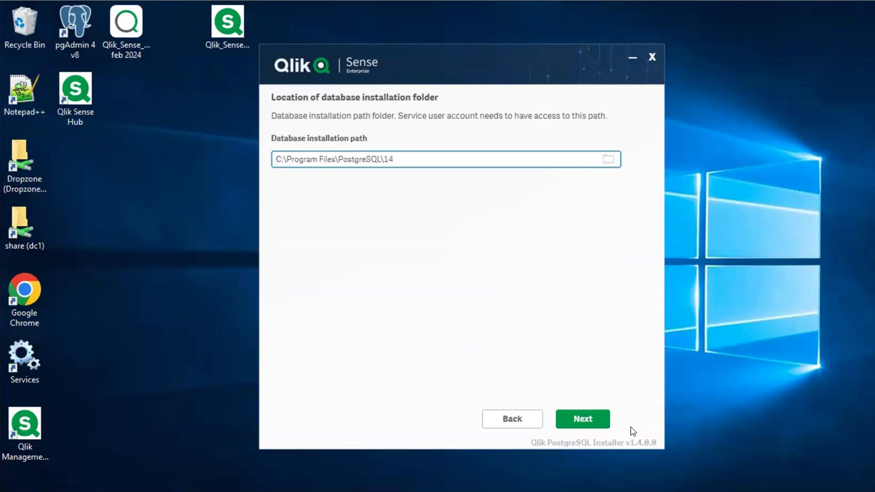
left_click(587, 428)
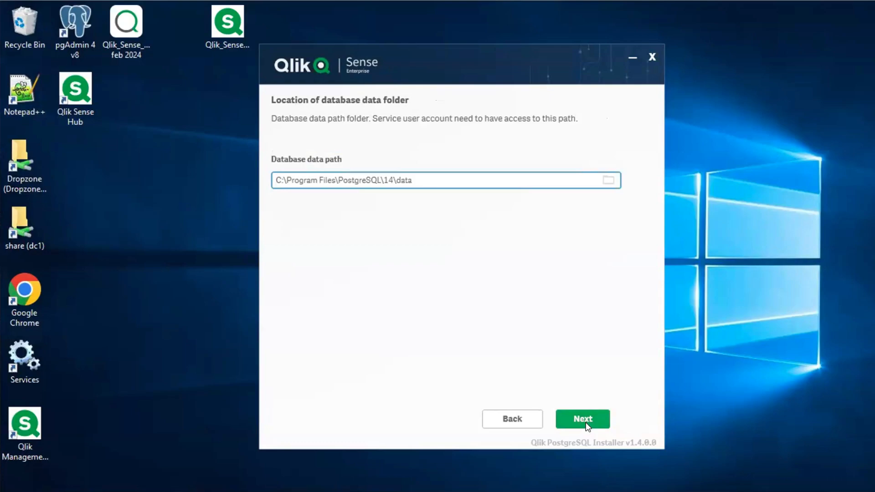
left_click(587, 425)
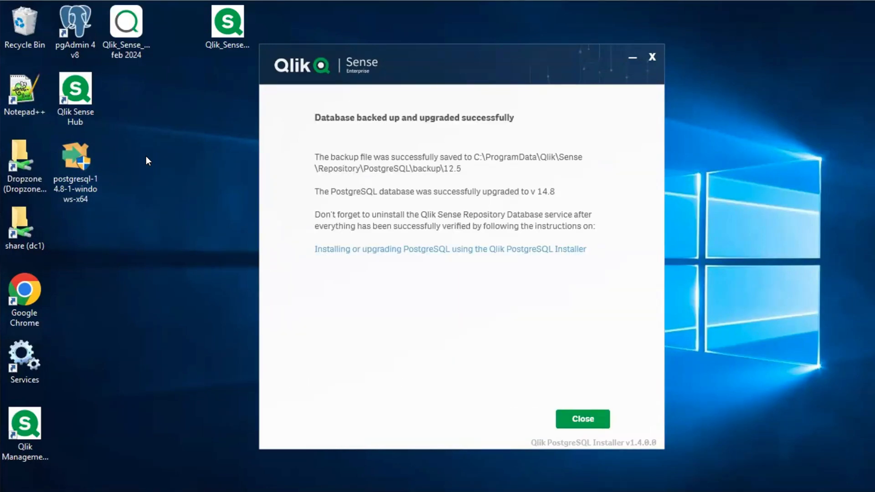
left_click(581, 418)
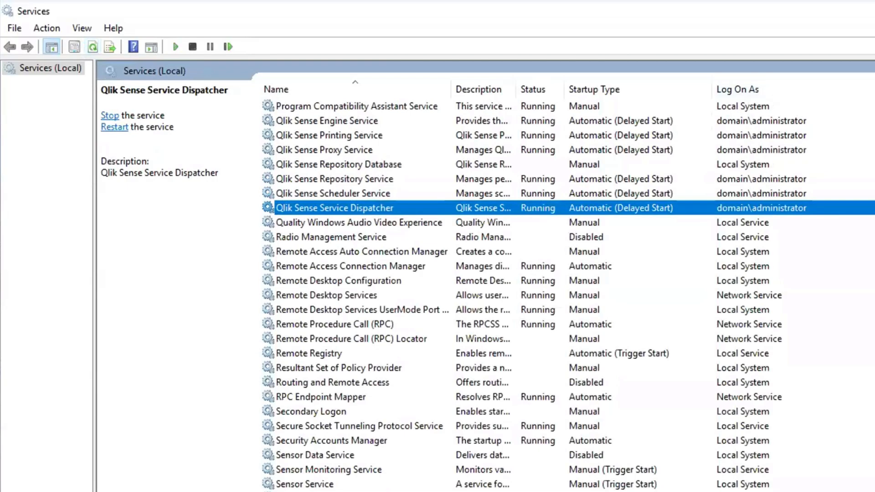
Switch to Services and open the properties of the postgresql-x64-14 service
scroll(569, 297, "up", 1)
scroll(483, 134, "up", 3)
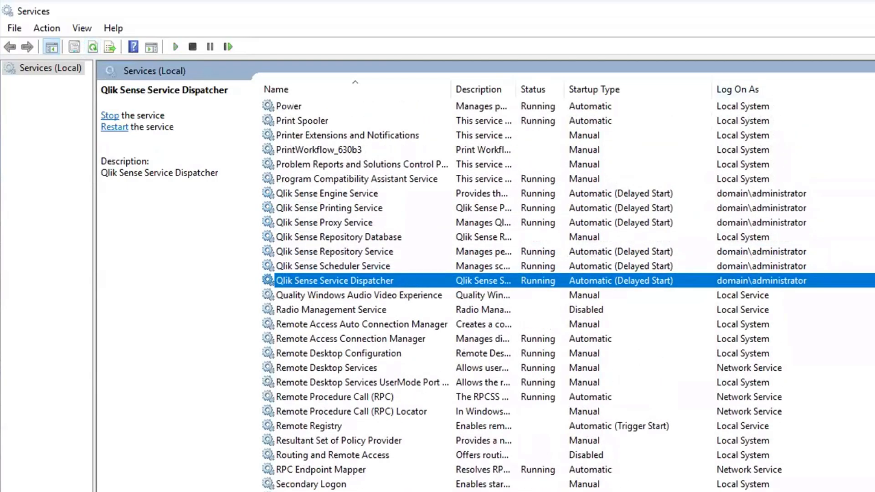
left_click(483, 134)
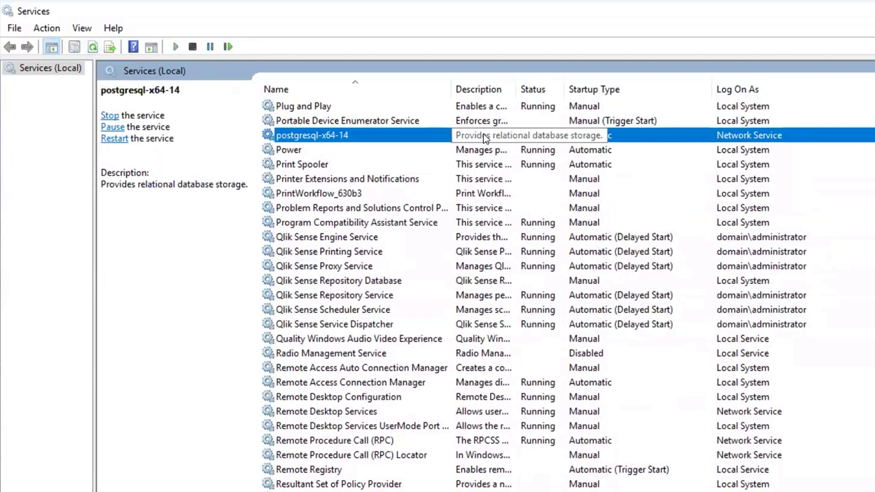
double_click(333, 135)
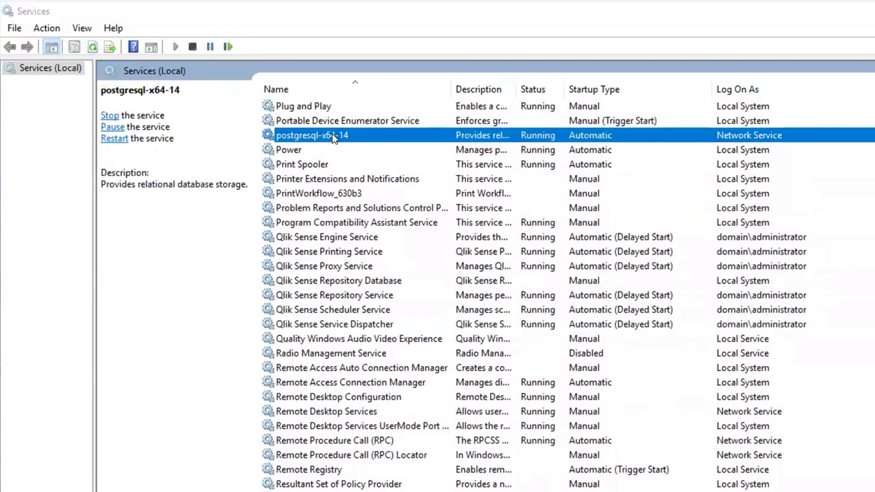
Examine the full executable path of the postgresql-x64-14 service, including its data folder argument
left_click_drag(384, 249, 560, 249)
left_click(592, 246)
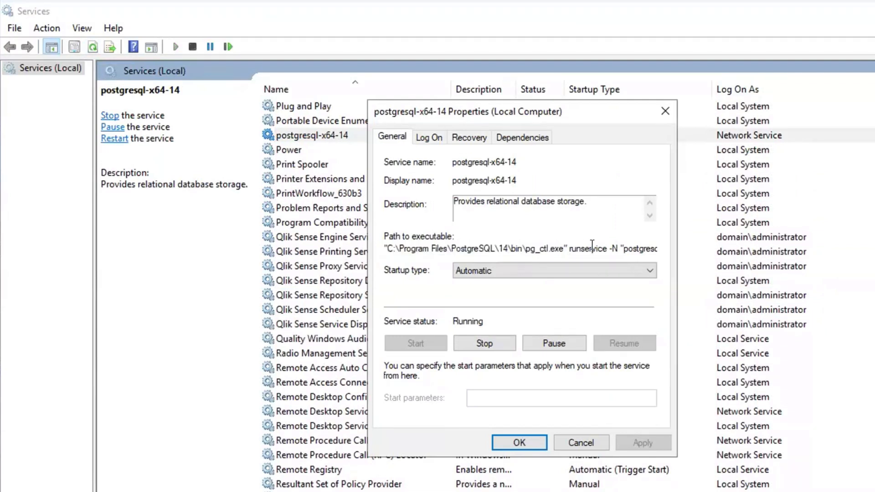
key("Right")
key("Right")
key("Right")
key("Right")
key("Right")
key("Right")
key("Right")
key("Right")
key("Right")
key("Right")
key("Right")
key("Right")
key("Right")
key("Right")
key("Right")
key("Right")
key("Right")
key("Right")
key("Right")
key("Right")
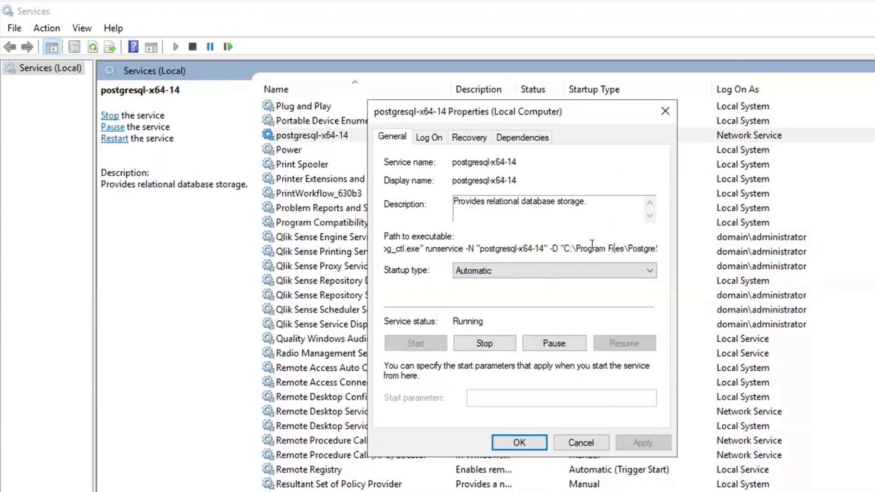
key("Right")
key("Right")
key("Right")
key("Right")
key("Right")
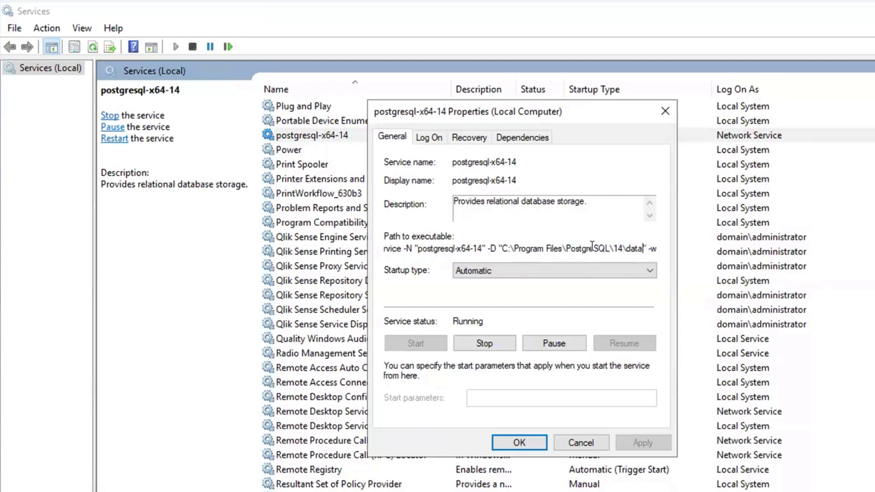
left_click_drag(645, 247, 497, 247)
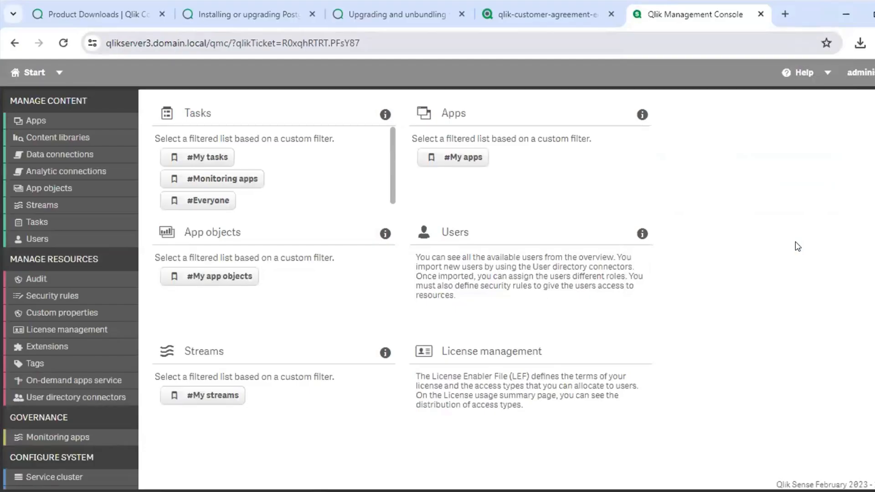
Check the Apps list in the Qlik Management Console, open License Monitor, and return to the start page
left_click(102, 120)
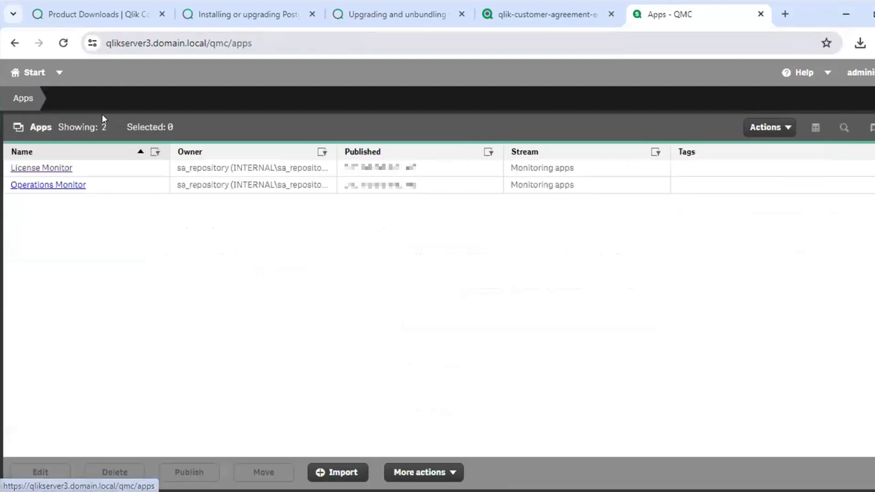
left_click(36, 168)
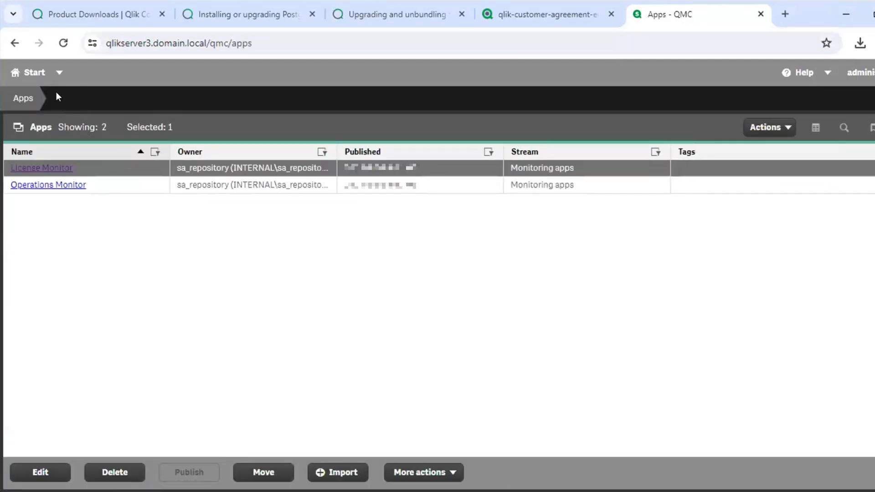
left_click(32, 74)
Start the Reload License Monitor task and the Reload Operations Monitor task in the Qlik Management Console
left_click(27, 222)
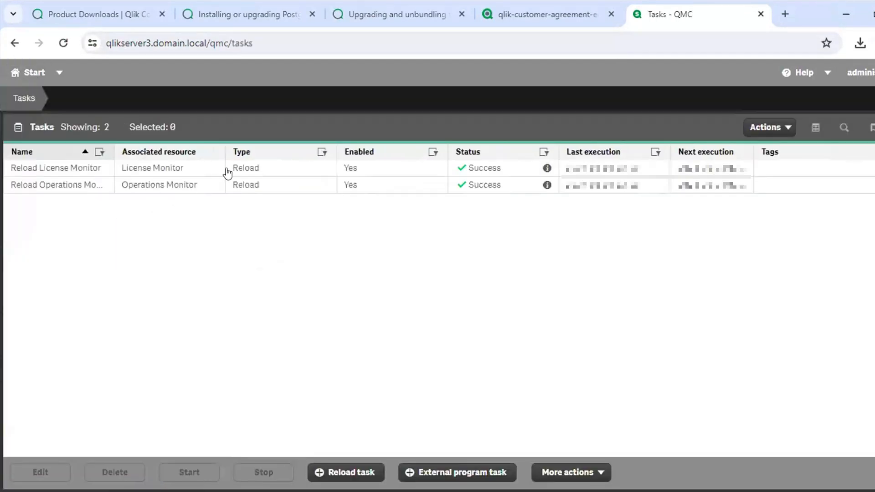
left_click(227, 169)
left_click(187, 473)
left_click(267, 189)
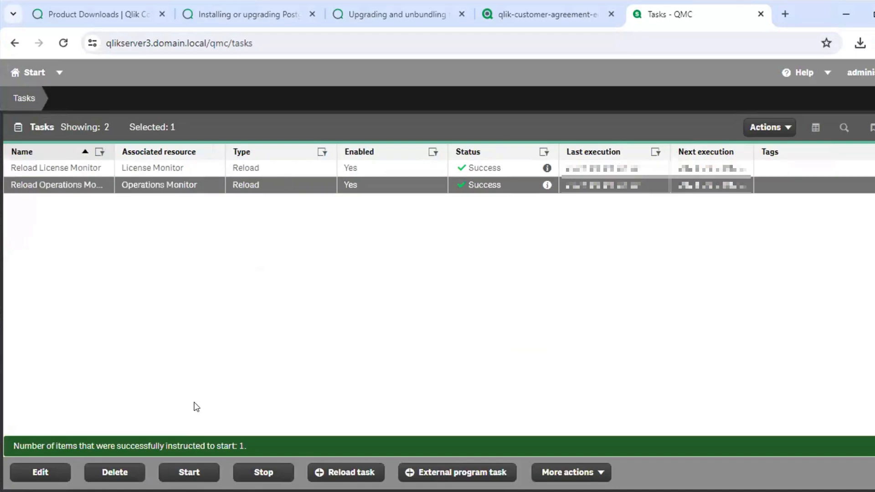
left_click(187, 473)
Close the management console and customer agreement pages and review the community article's section on upgrading an existing Qlik Sense Repository Database
key("ctrl+w")
key("ctrl+w")
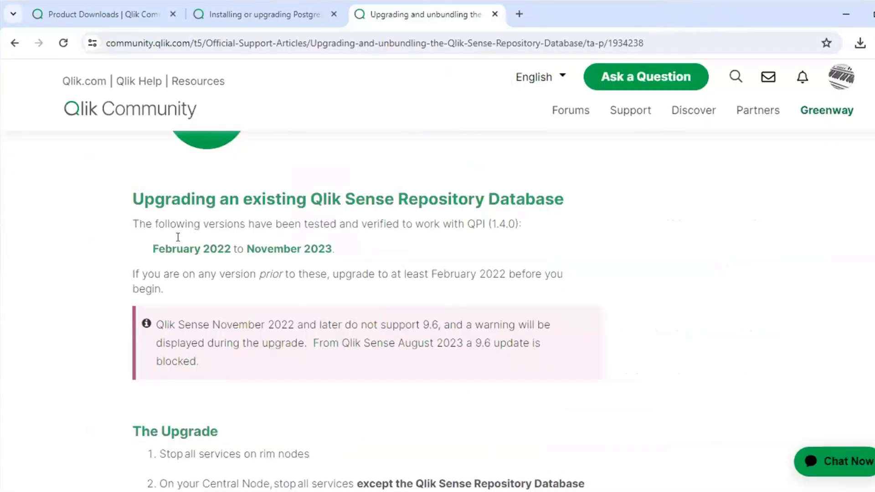
left_click_drag(122, 196, 571, 212)
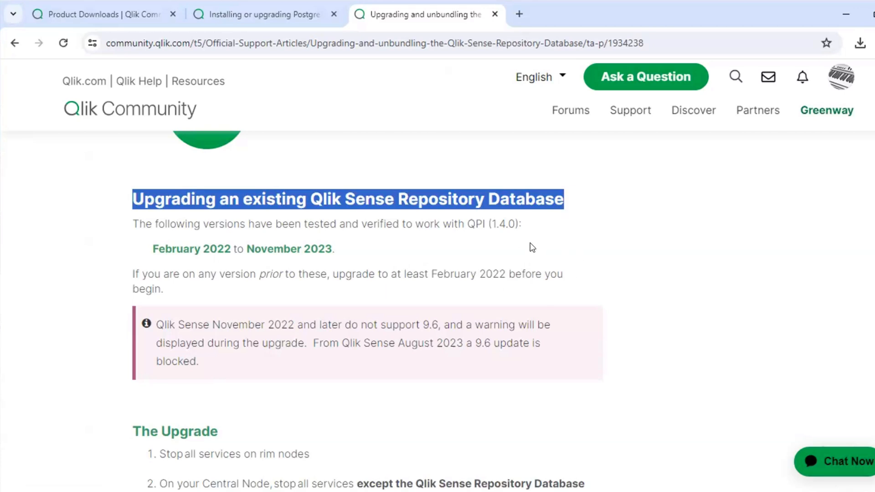
left_click(532, 255)
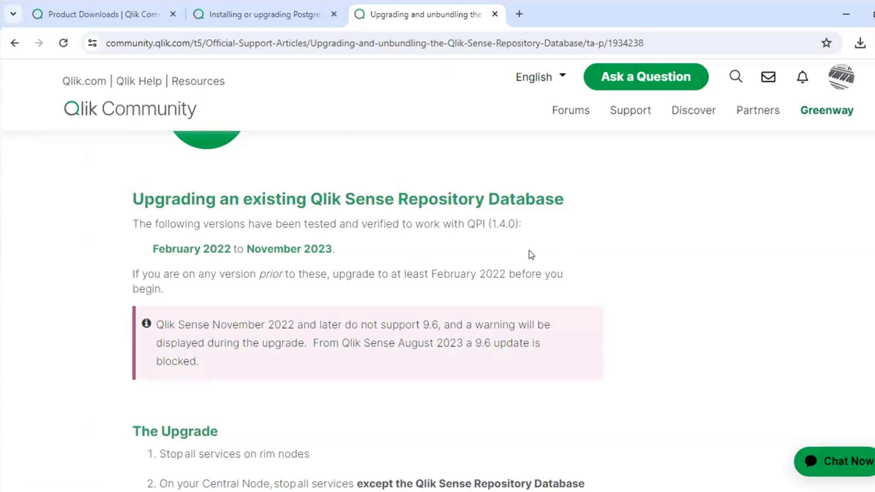
scroll(532, 255, "down", 5)
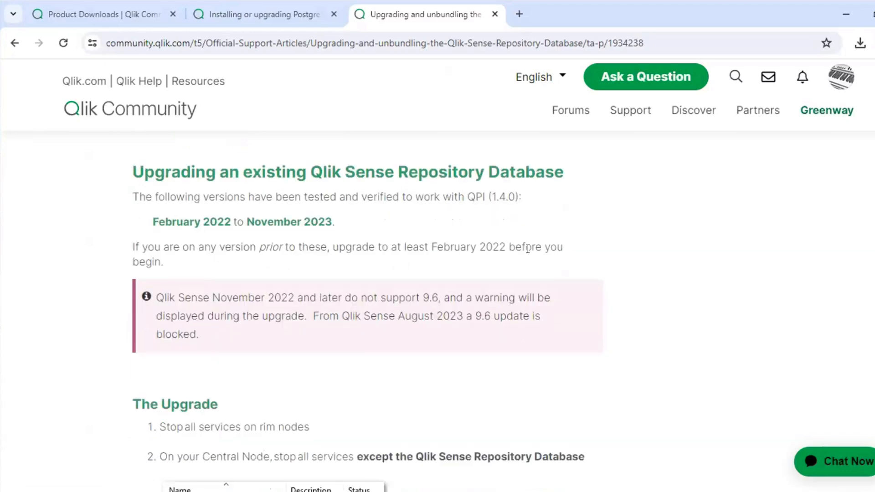
scroll(532, 255, "down", 1)
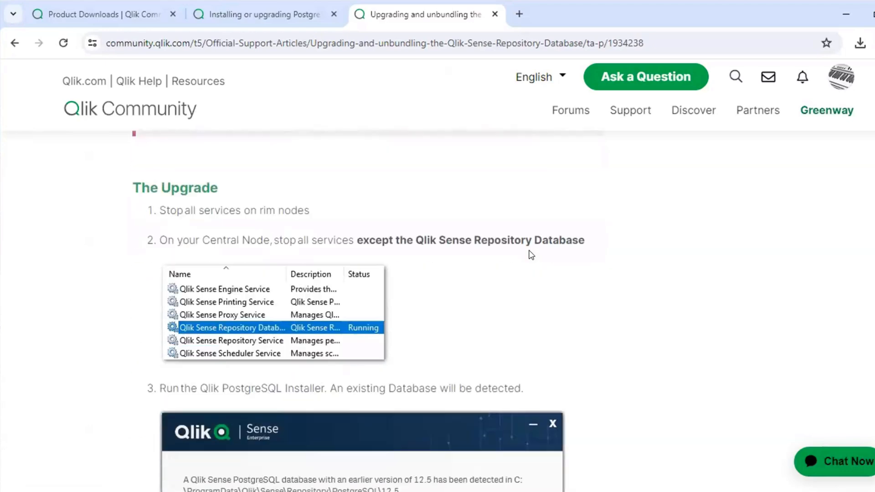
Read the article's post-upgrade instructions, highlighting the rim node services step and the X.X_deprecated folder path
scroll(531, 255, "down", 20)
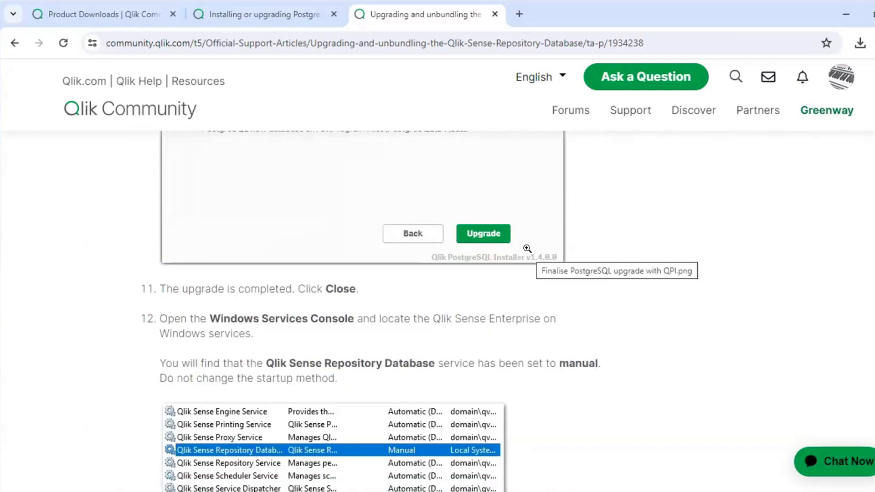
scroll(528, 251, "down", 3)
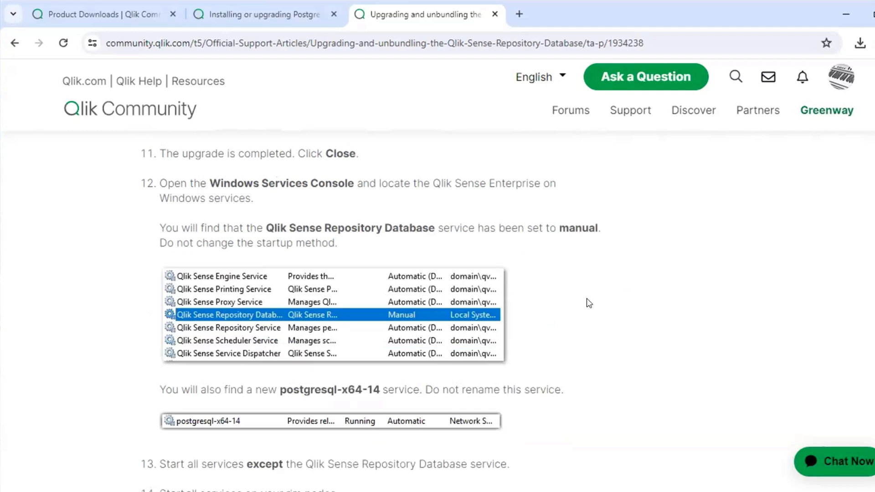
scroll(590, 303, "down", 2)
scroll(589, 302, "down", 3)
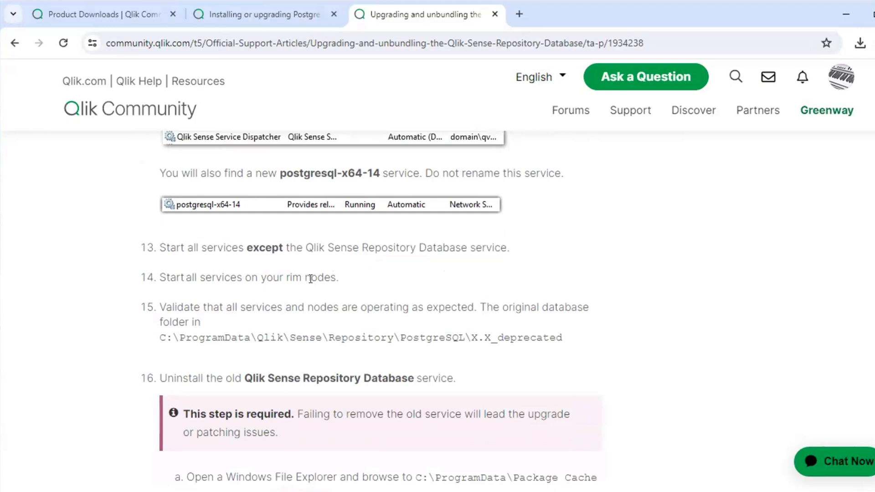
triple_click(310, 279)
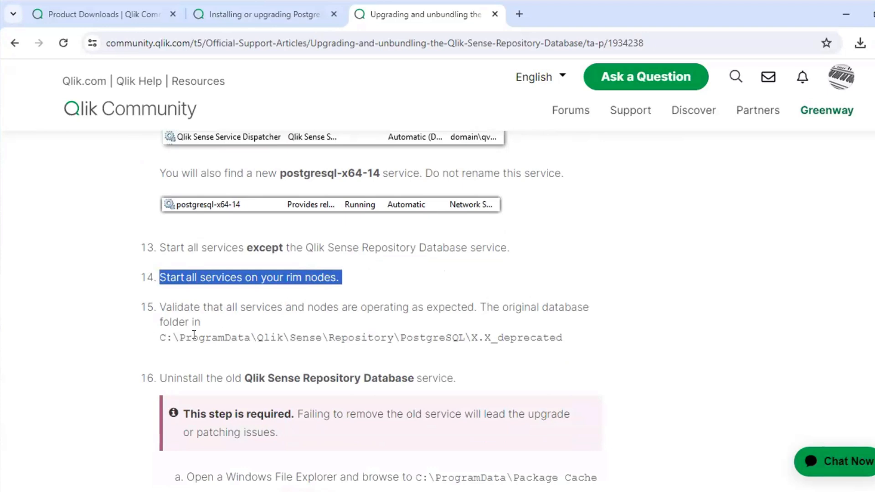
left_click_drag(152, 337, 564, 346)
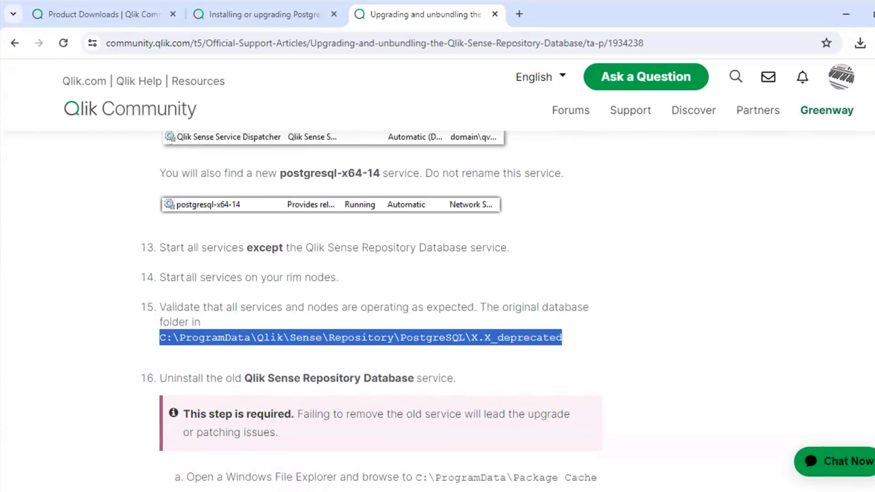
In File Explorer, inspect the 12.5_deprecated folder under C:\ProgramData\Qlik\Sense\Repository\PostgreSQL
left_click(322, 491)
double_click(324, 193)
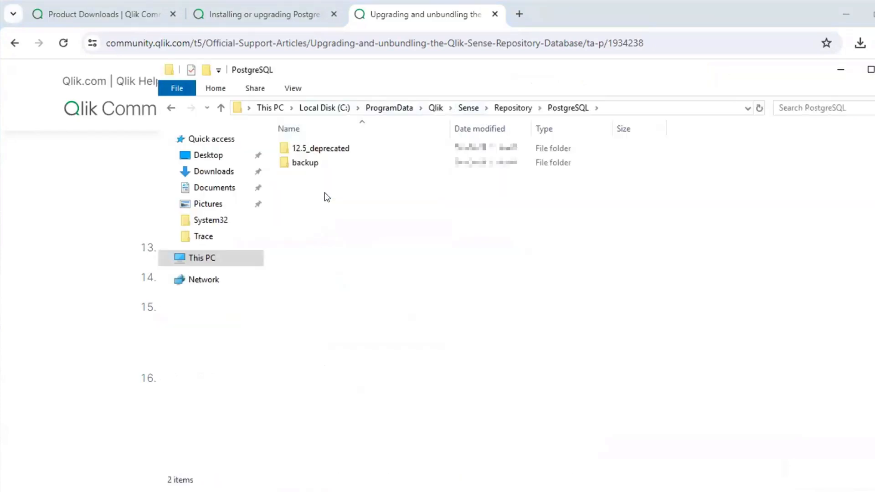
left_click(339, 149)
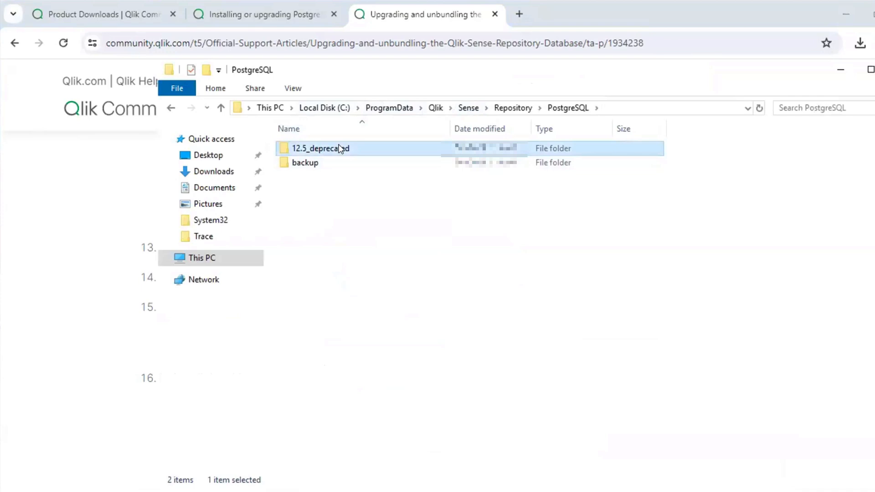
double_click(340, 149)
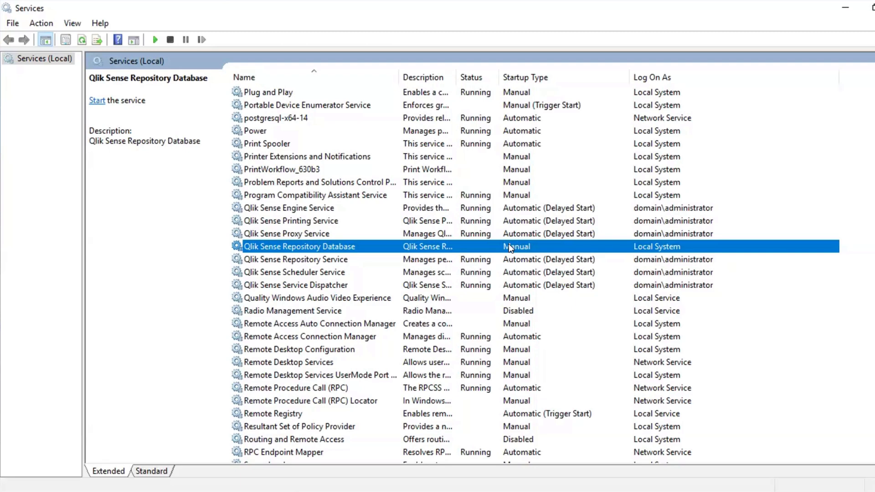
Try to start the old Qlik Sense Repository Database service in Services
right_click(475, 243)
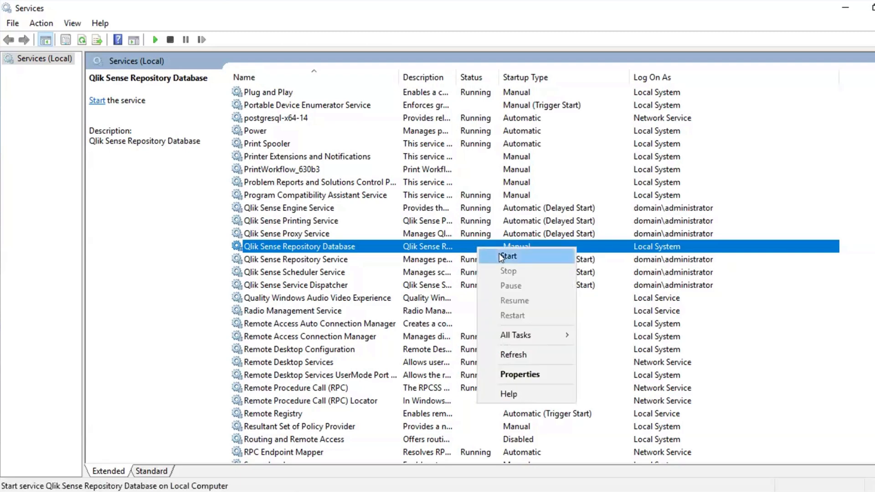
left_click(500, 253)
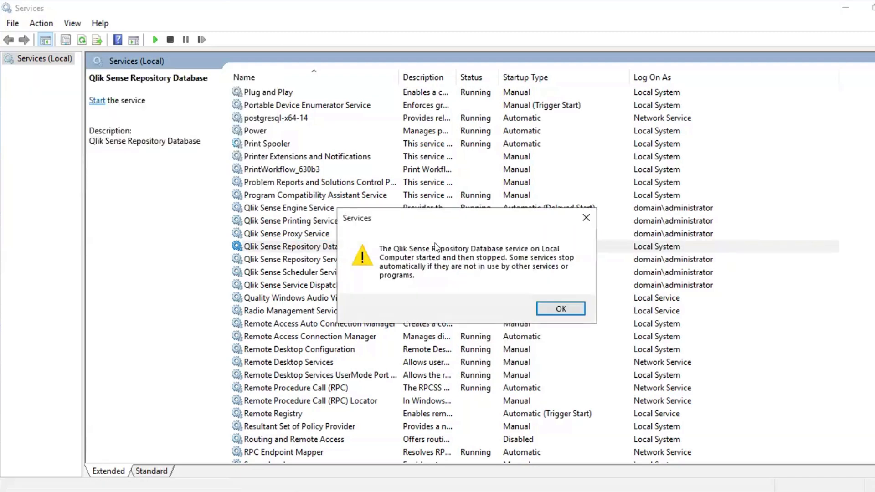
left_click(565, 312)
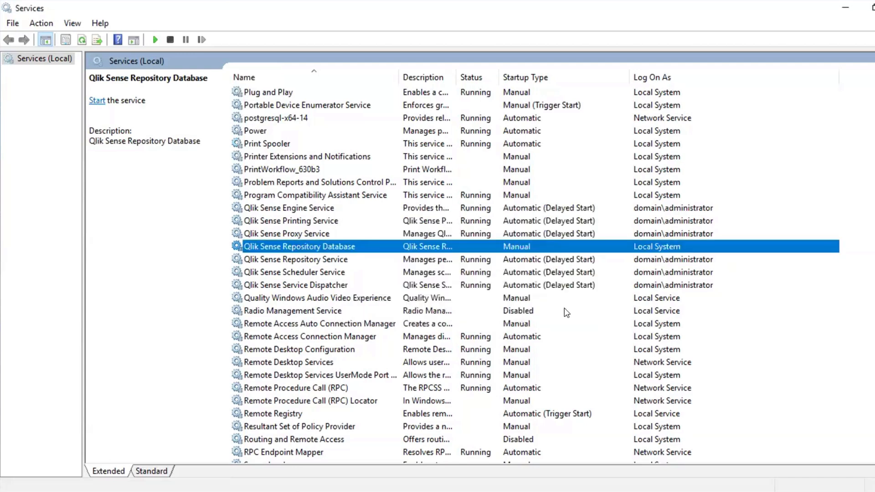
Return to File Explorer and open the backup\12.5 folder to check for the database backup file
key("alt+Tab")
double_click(407, 161)
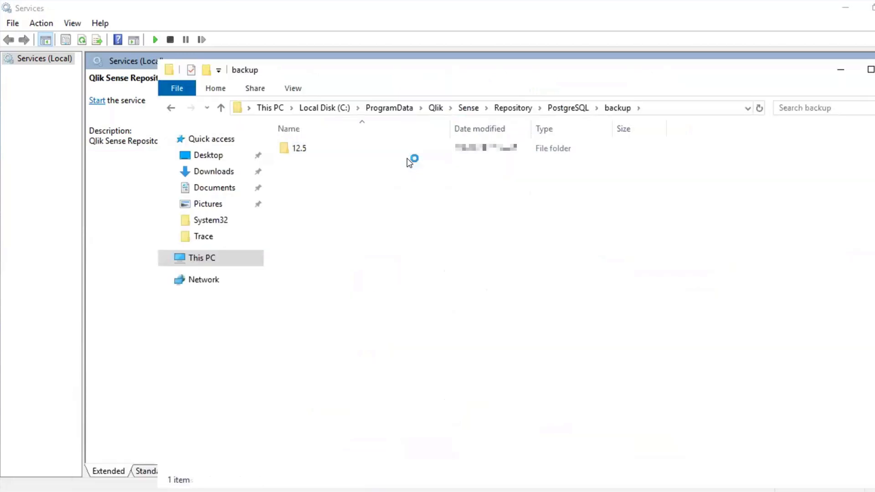
double_click(411, 148)
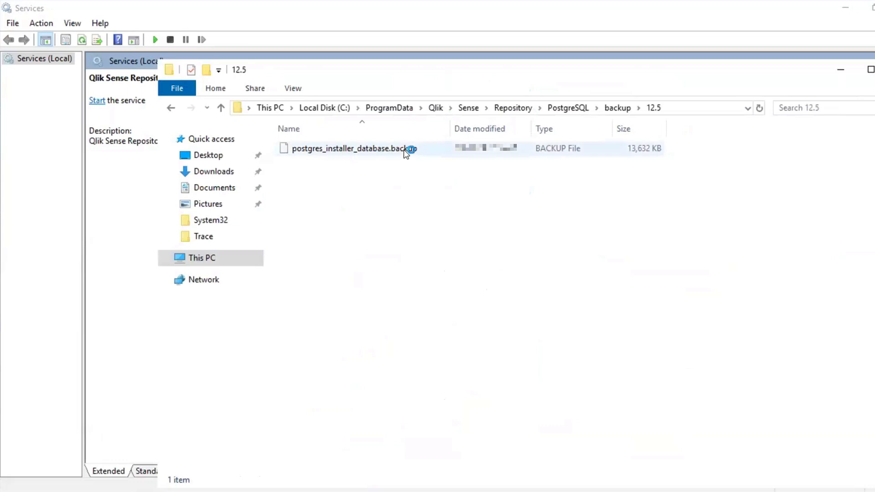
In File Explorer, open the Package Cache folder under C:\ProgramData and search it for postgres
key("alt+Tab")
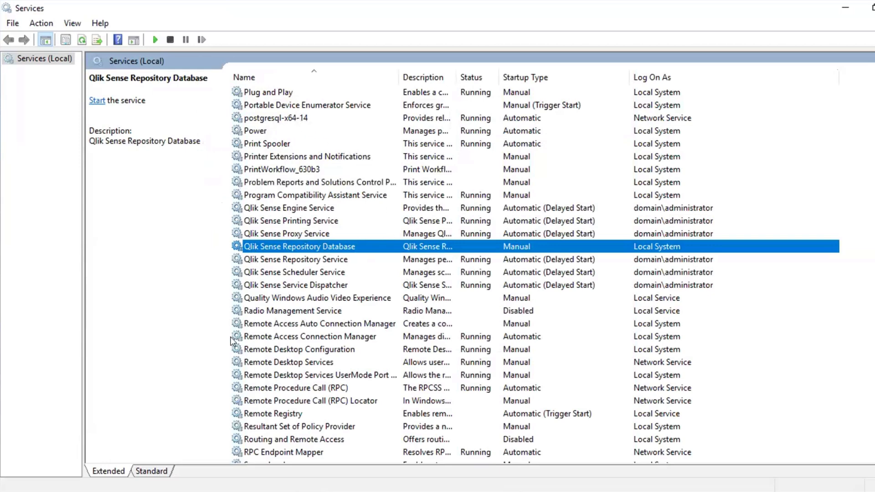
mouse_move(215, 491)
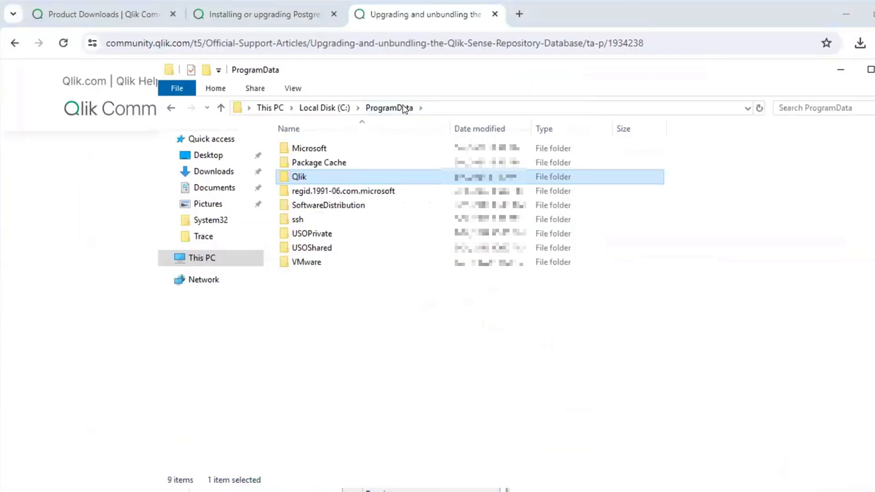
double_click(346, 166)
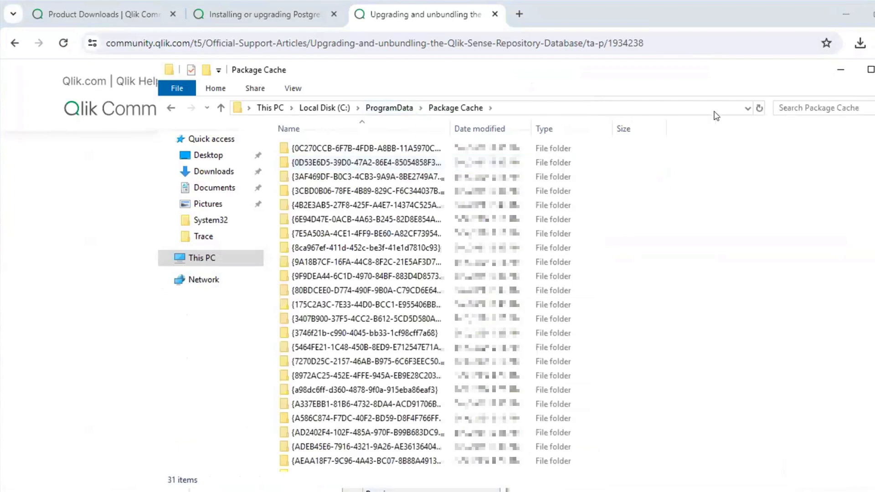
left_click(795, 108)
type("postgres")
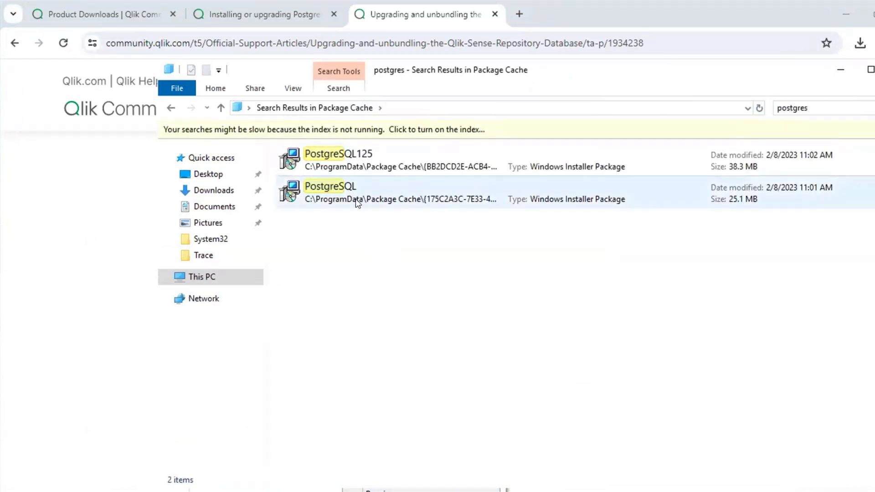
Uninstall the PostgreSQL125 installer package from the search results and approve the removal and elevation prompts
left_click(356, 198)
left_click(422, 160)
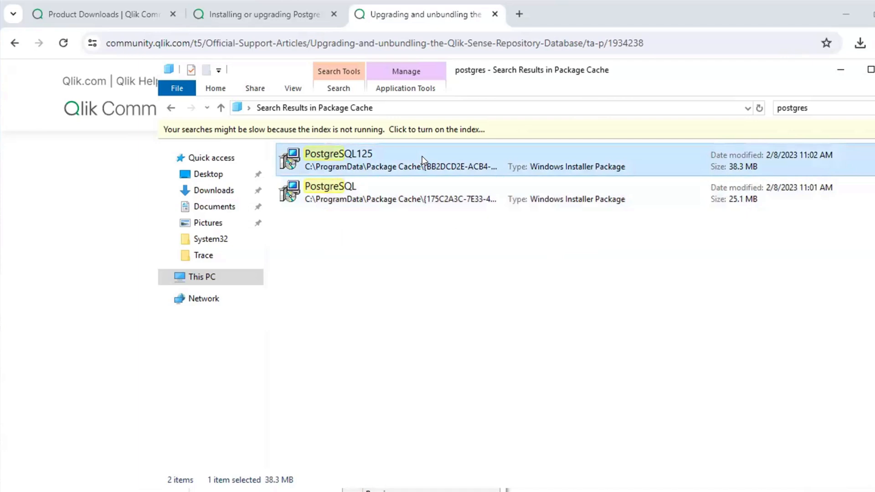
right_click(374, 162)
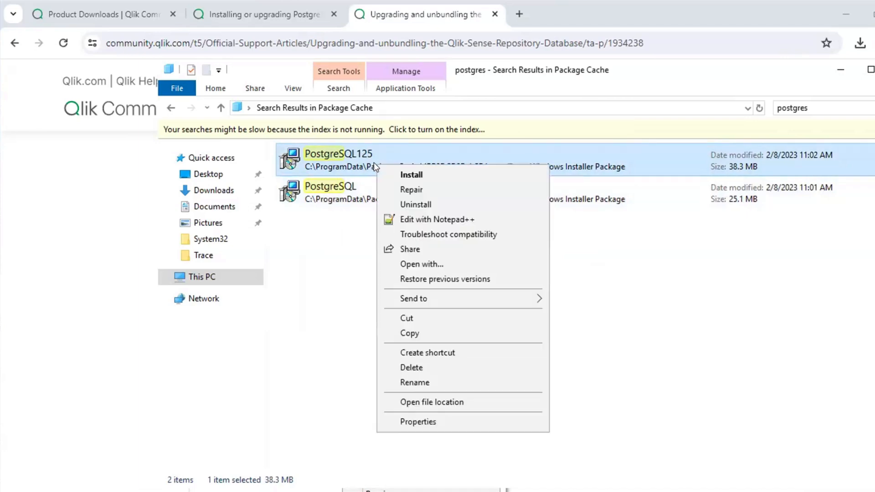
left_click(390, 203)
left_click(432, 279)
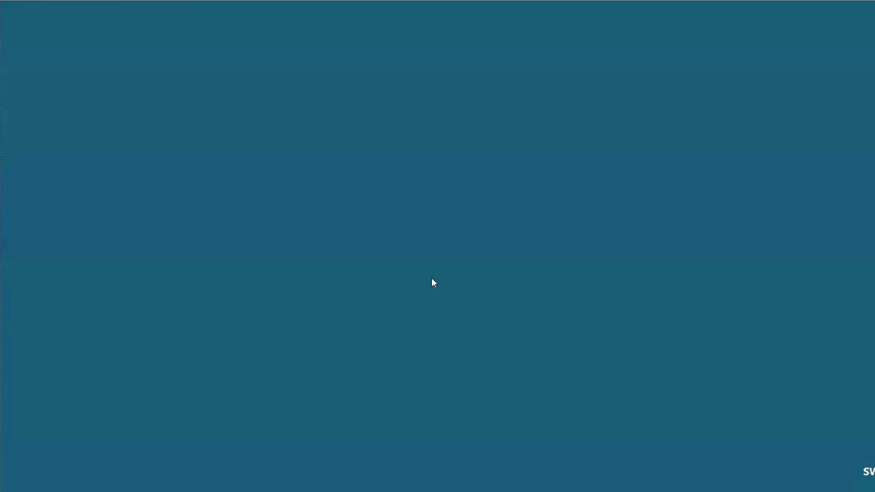
left_click(391, 343)
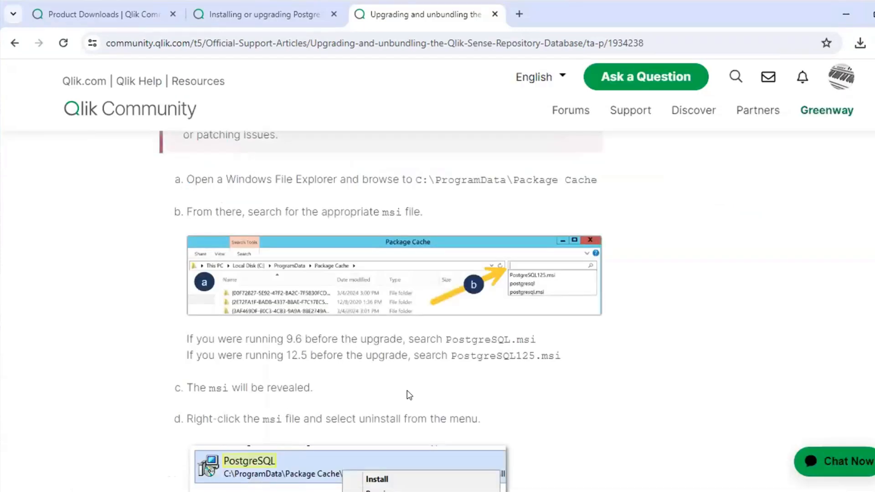
Search the Package Cache folder for postgres again and open the file location of the PostgreSQL125 package
scroll(410, 395, "down", 5)
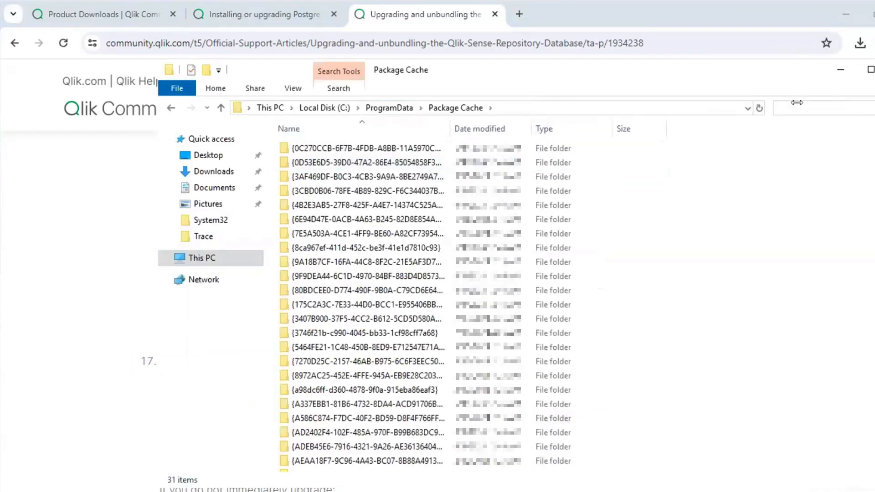
left_click(793, 108)
type("postgres")
left_click(417, 156)
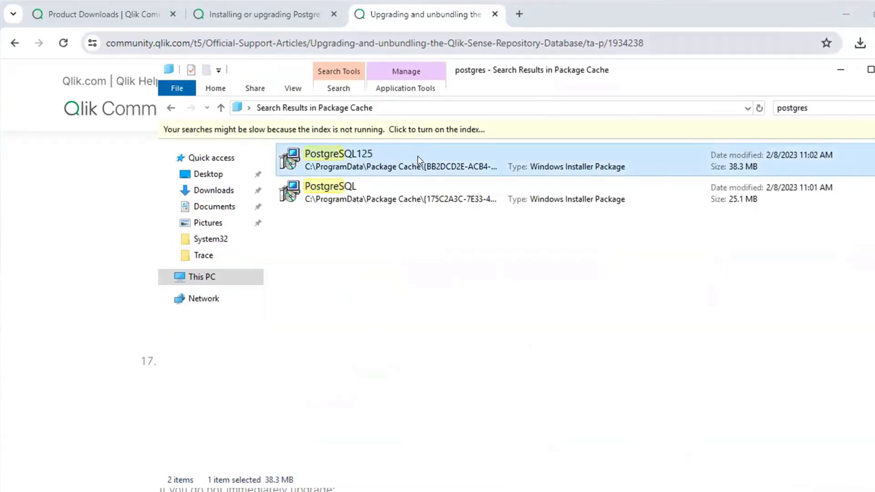
right_click(418, 156)
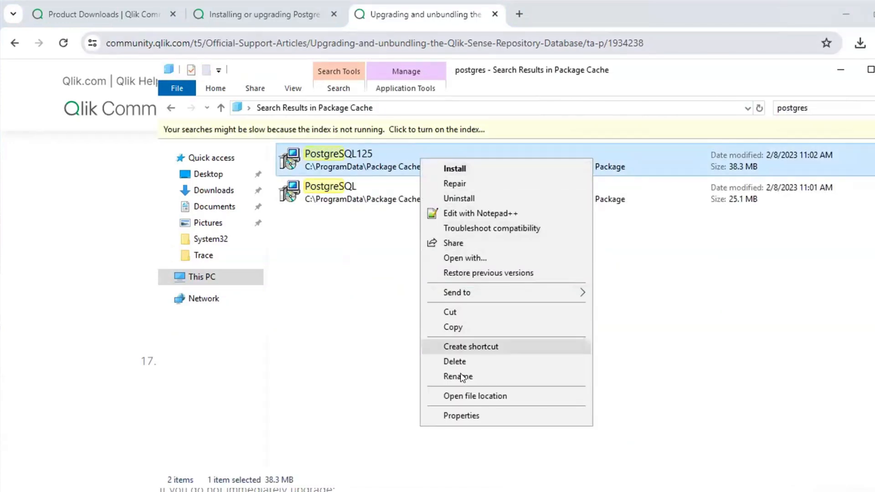
left_click(459, 397)
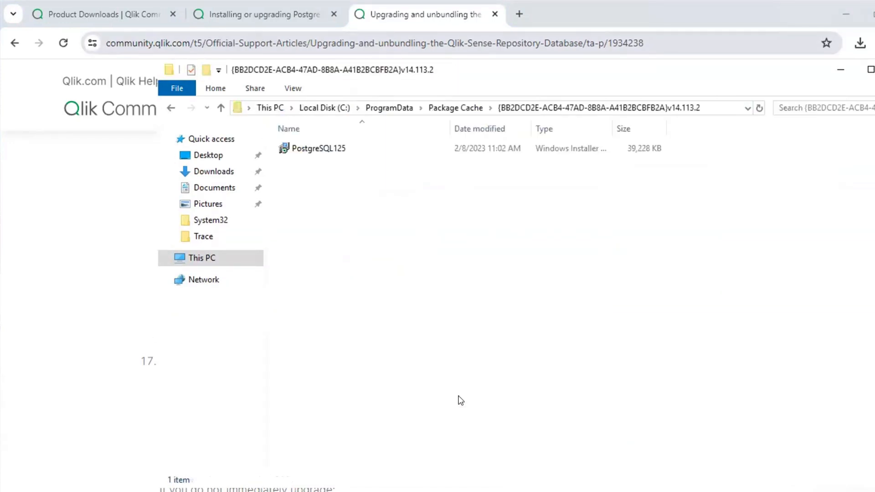
Copy the full path of the folder containing the PostgreSQL125 package
left_click(715, 108)
right_click(715, 108)
left_click(749, 150)
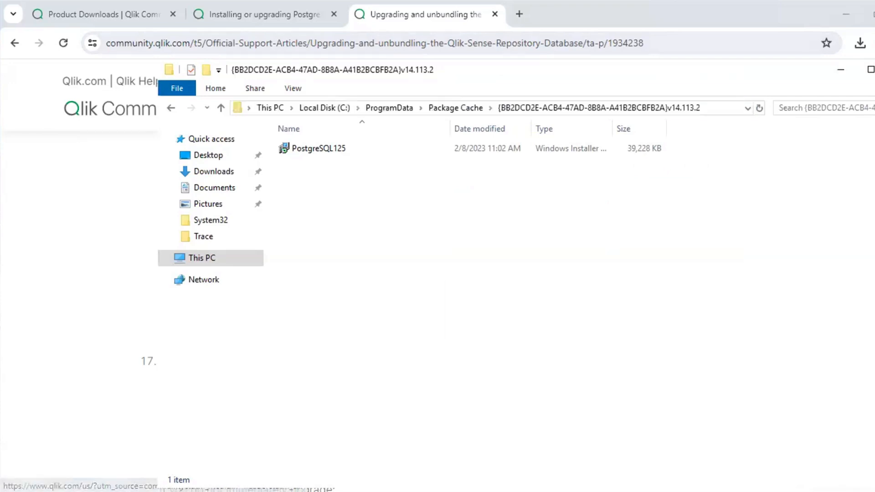
Open Command Prompt as administrator and enter a cd command with the copied Package Cache folder path
key("super")
type("cmd")
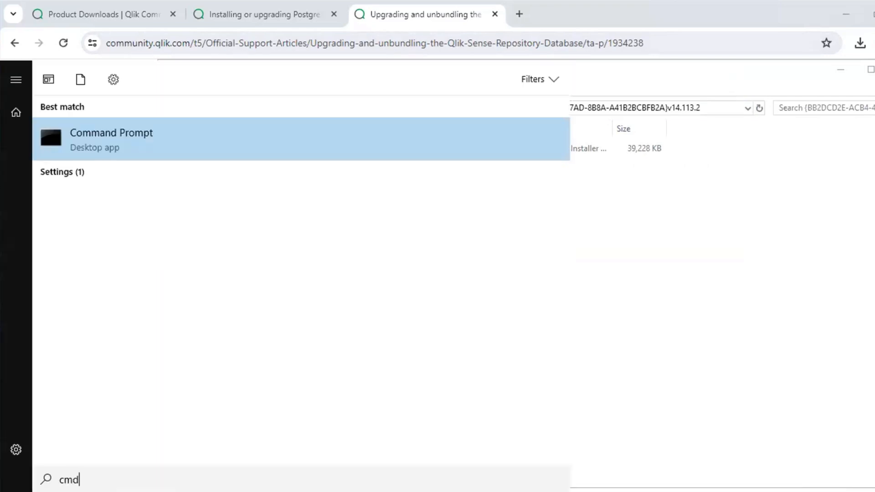
right_click(195, 142)
left_click(223, 155)
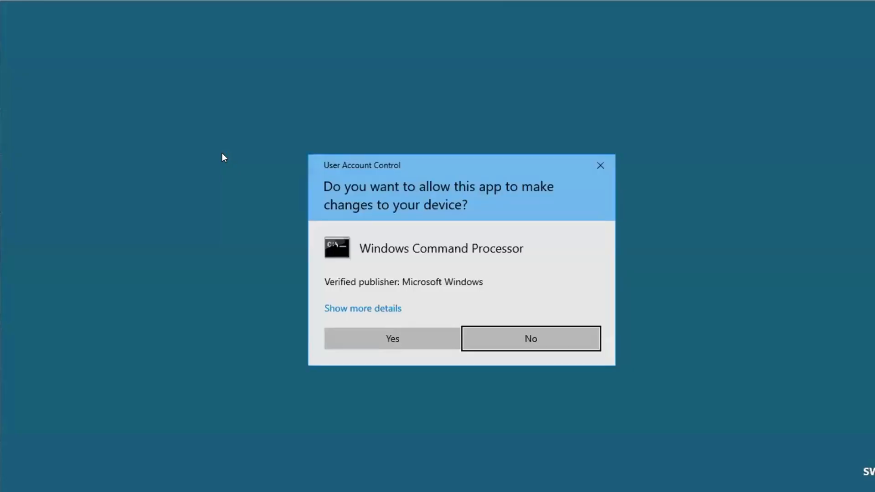
left_click(350, 332)
type("cd")
right_click(351, 333)
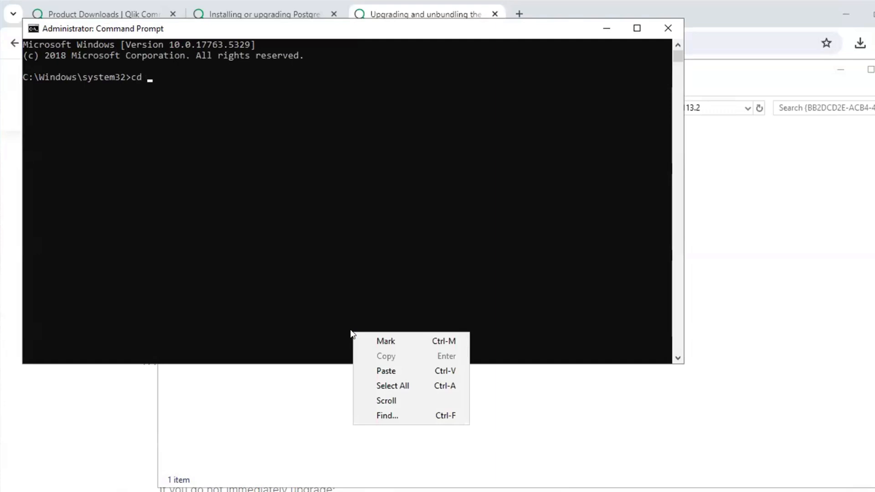
left_click(385, 371)
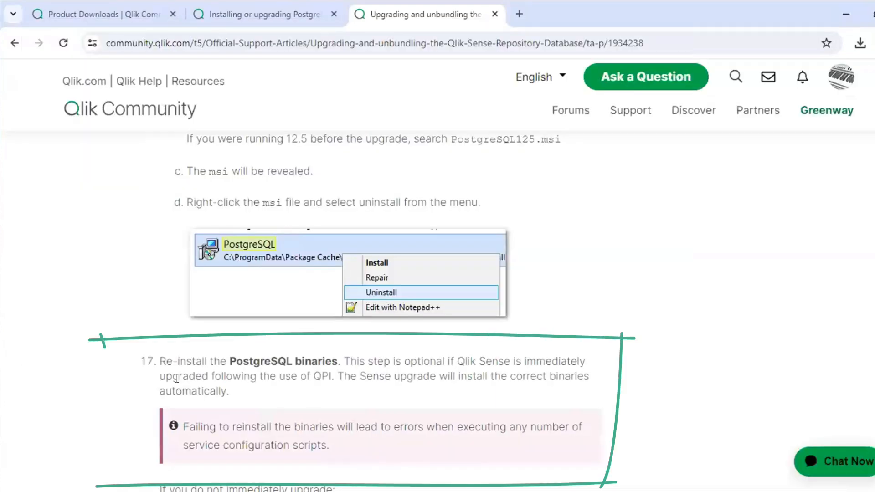
Copy the article's PostgreSQL125.msi msiexec command for Qlik Sense February 2022 to May 2023 and paste it into Command Prompt
scroll(177, 378, "down", 10)
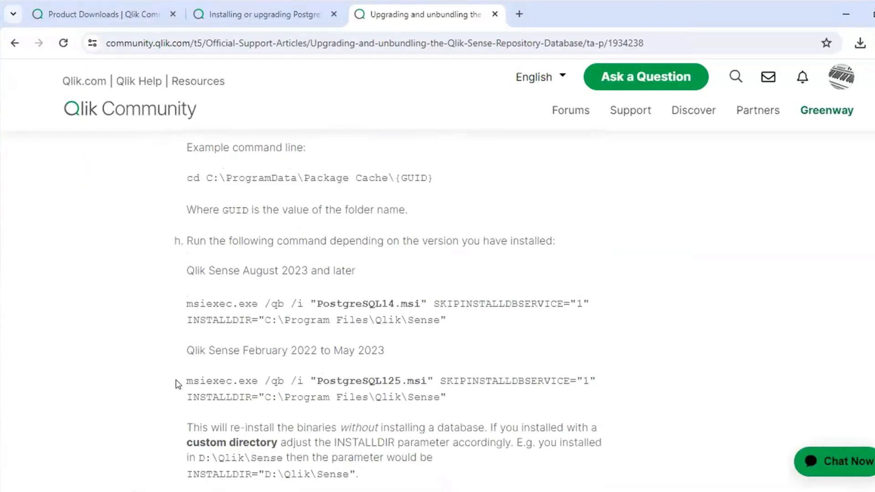
left_click_drag(332, 350, 386, 350)
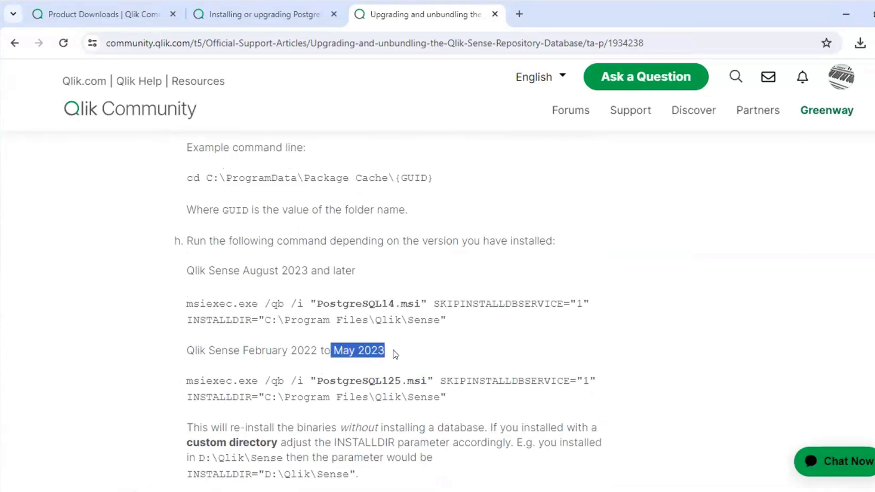
left_click_drag(456, 398, 183, 383)
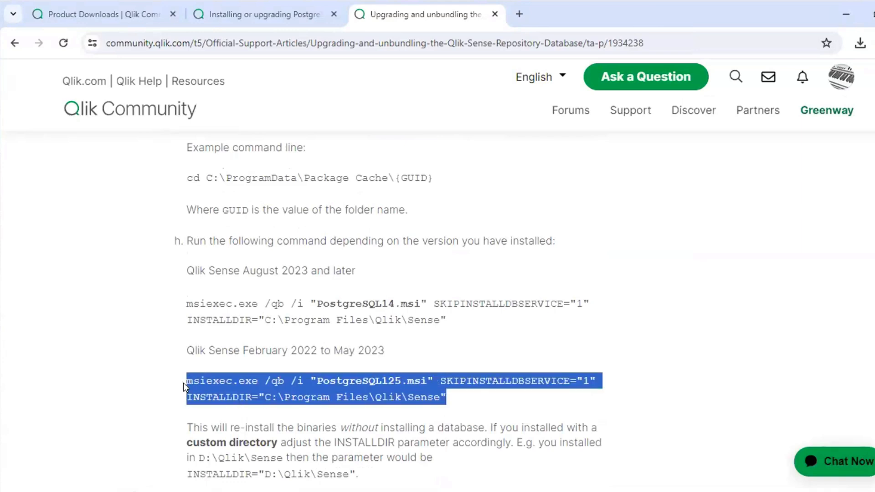
right_click(217, 383)
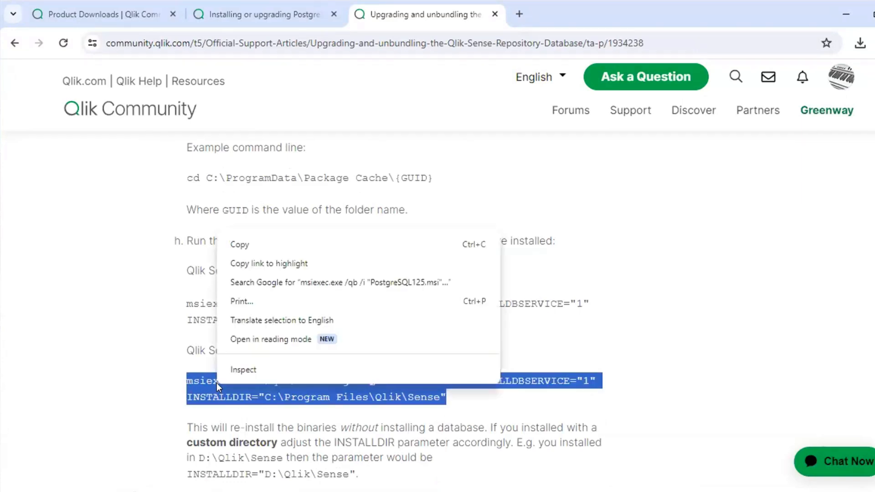
left_click(251, 245)
key("alt+Tab")
right_click(445, 228)
left_click(459, 266)
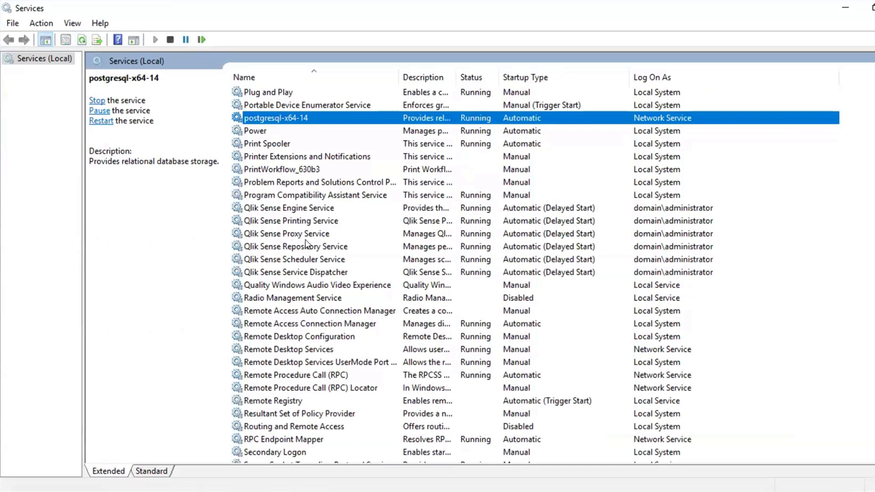
In File Explorer, inspect the binaries in C:\Program Files\Qlik\Sense\Repository\PostgreSQL\12.5\bin
left_click(191, 491)
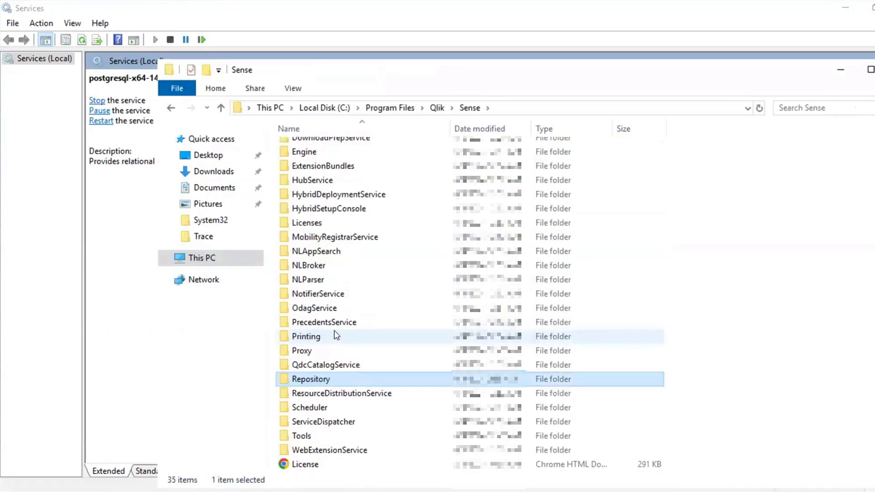
double_click(304, 379)
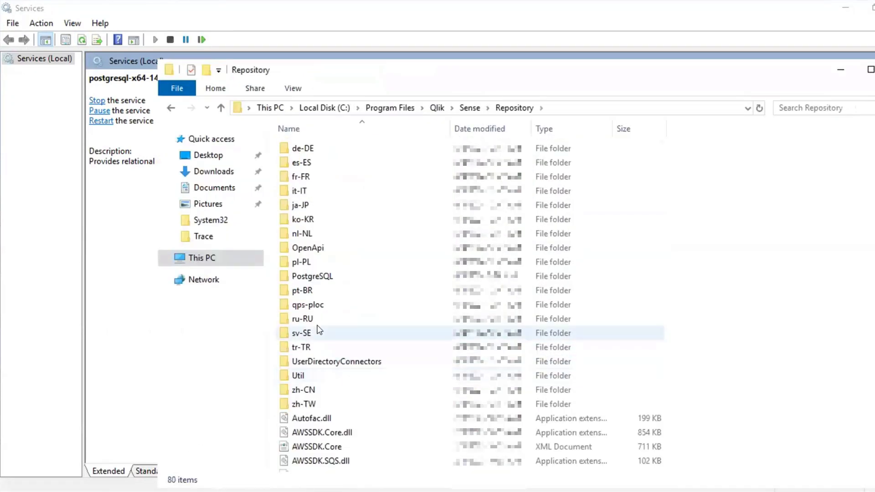
double_click(336, 275)
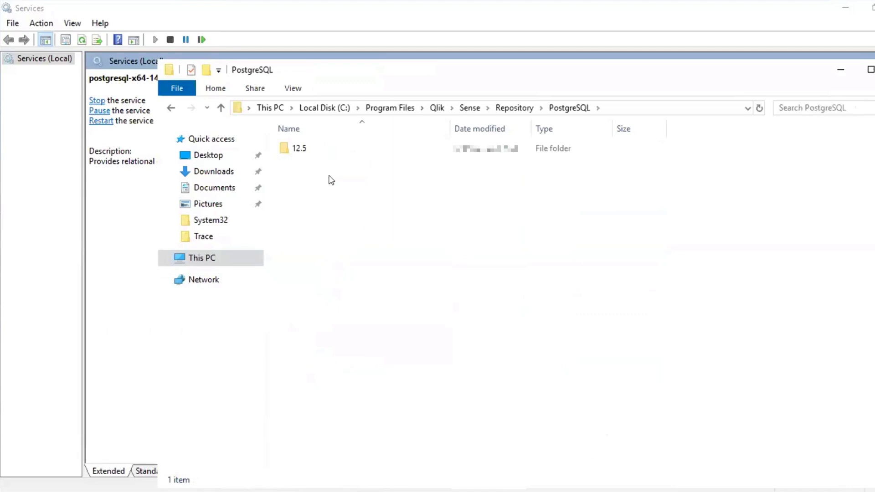
double_click(328, 149)
double_click(331, 150)
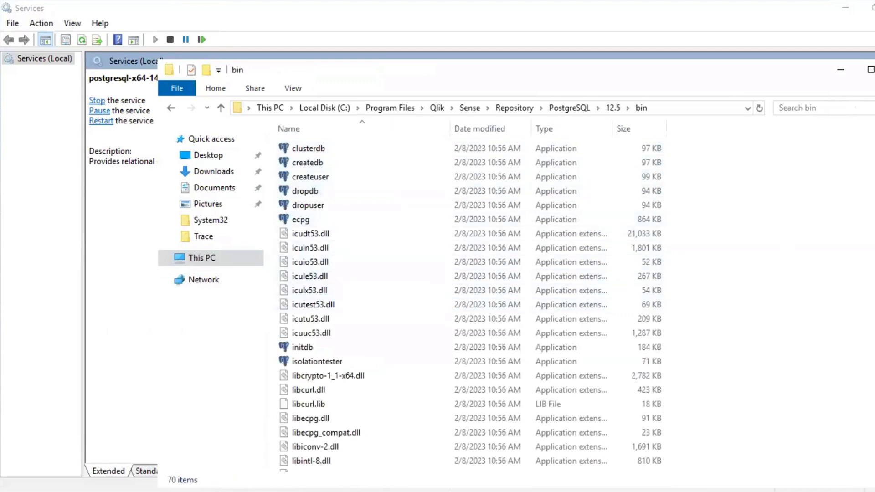
scroll(770, 183, "down", 9)
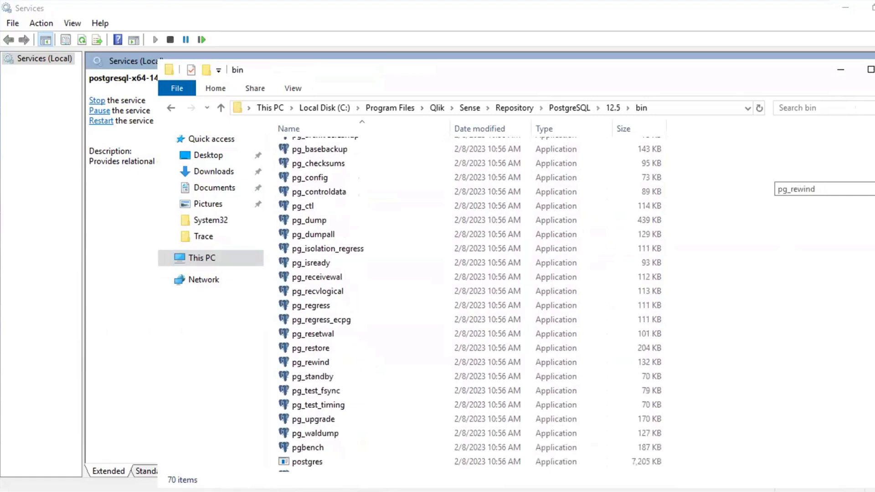
scroll(771, 182, "down", 3)
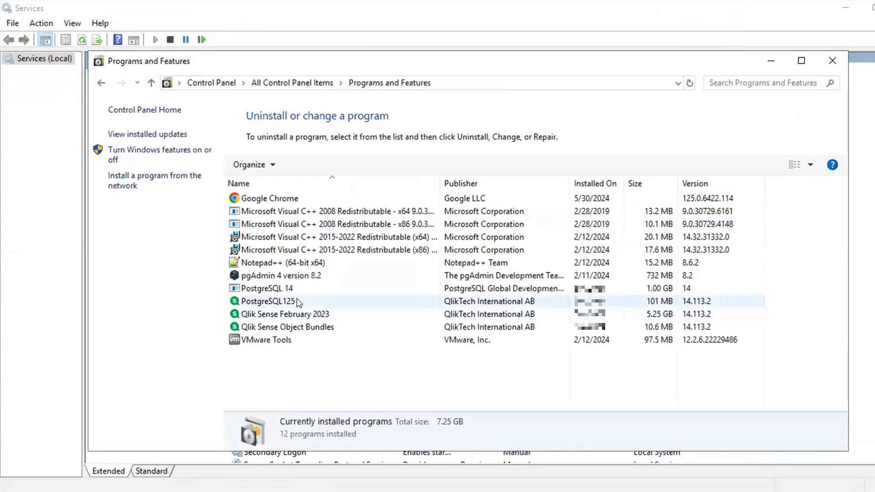
Check the PostgreSQL125 and PostgreSQL 14 entries in Programs and Features
left_click(299, 302)
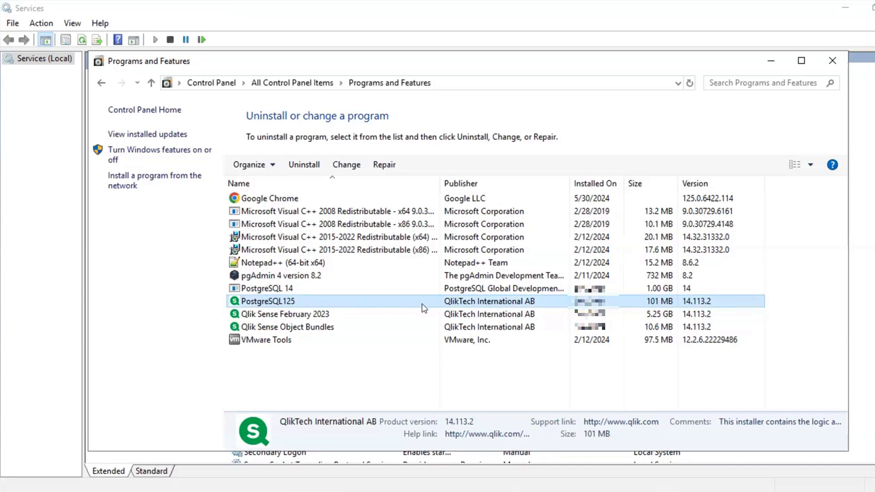
left_click(336, 289)
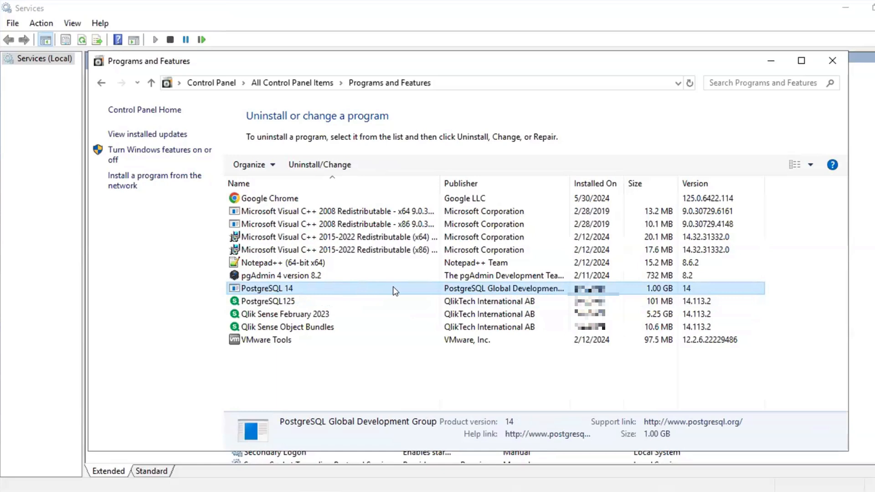
left_click(323, 301)
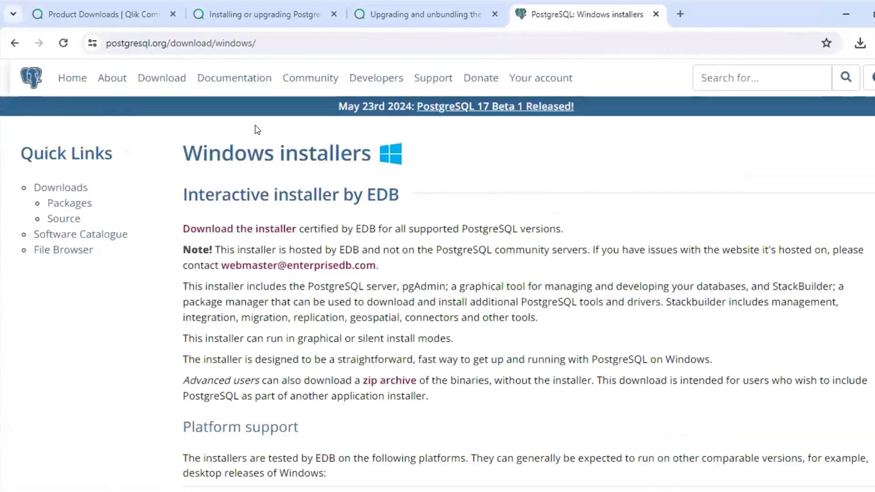
From the PostgreSQL Windows installers page, go to the EDB downloads and download PostgreSQL 14.12 for Windows x86-64
left_click(262, 228)
double_click(114, 378)
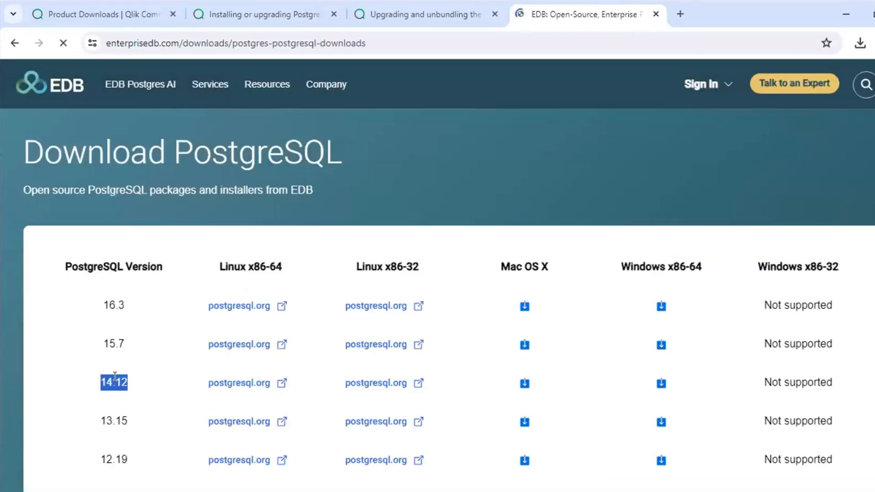
left_click(661, 384)
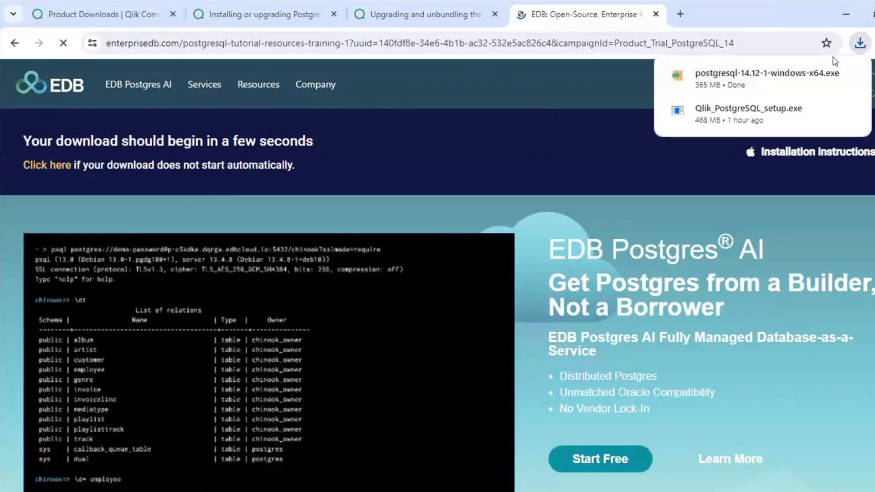
Locate the downloaded postgresql-14.12-1-windows-x64 installer in the Downloads folder and unblock it in its file properties
left_click(819, 75)
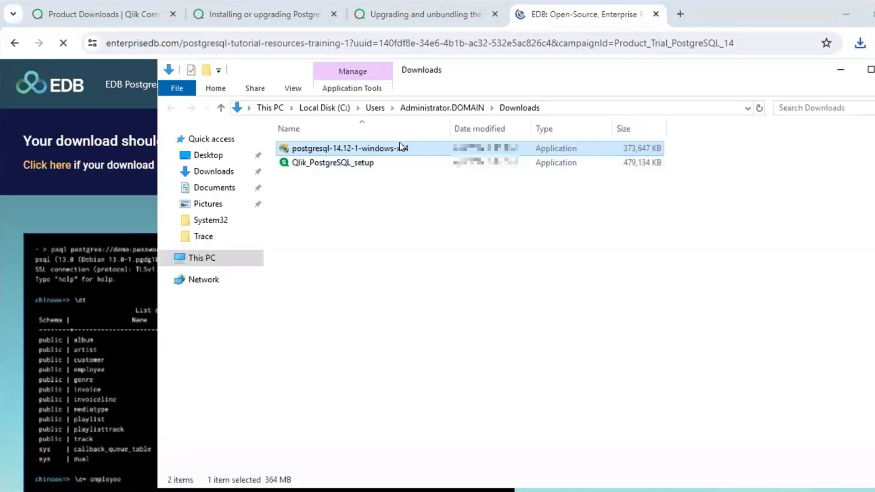
right_click(400, 142)
left_click(428, 401)
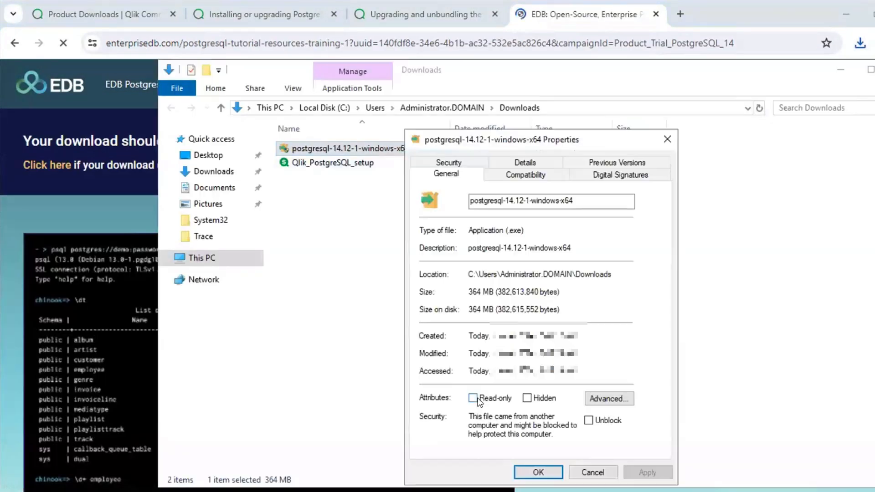
left_click(589, 420)
left_click(639, 468)
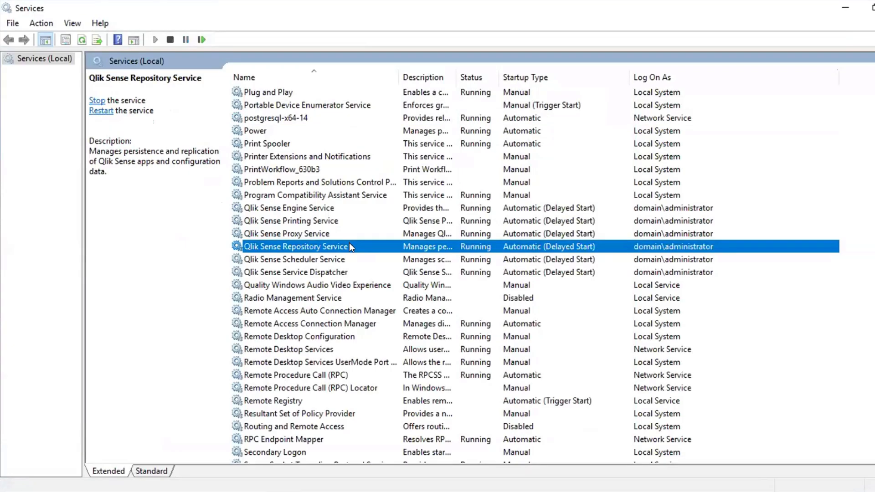
In Services, stop the Qlik Sense Repository Service with its dependent services, the Qlik Sense Service Dispatcher and postgresql-x64-14
right_click(350, 244)
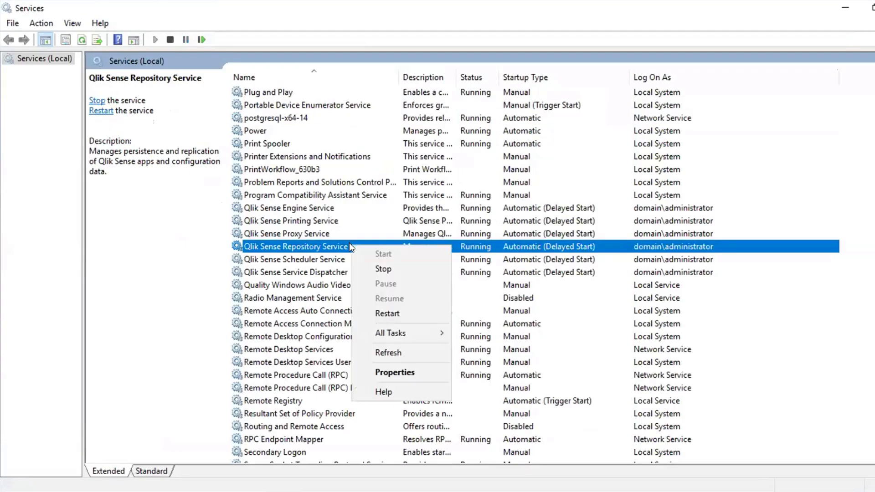
left_click(369, 270)
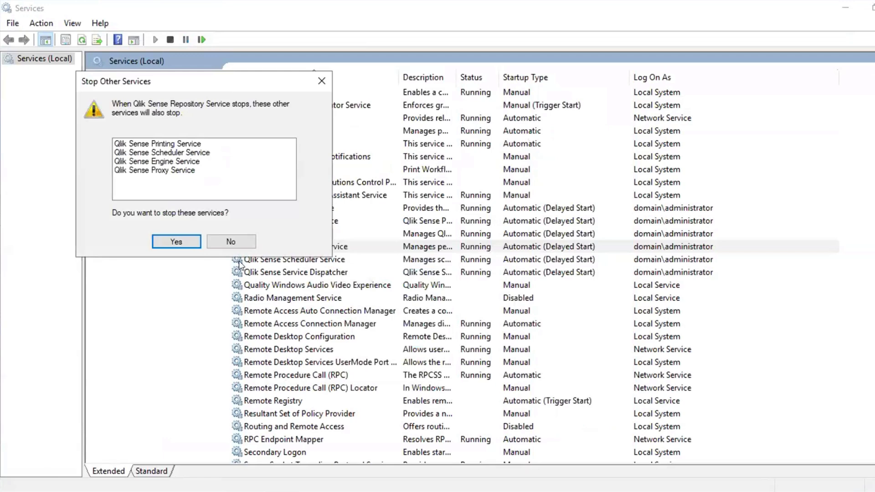
left_click(194, 245)
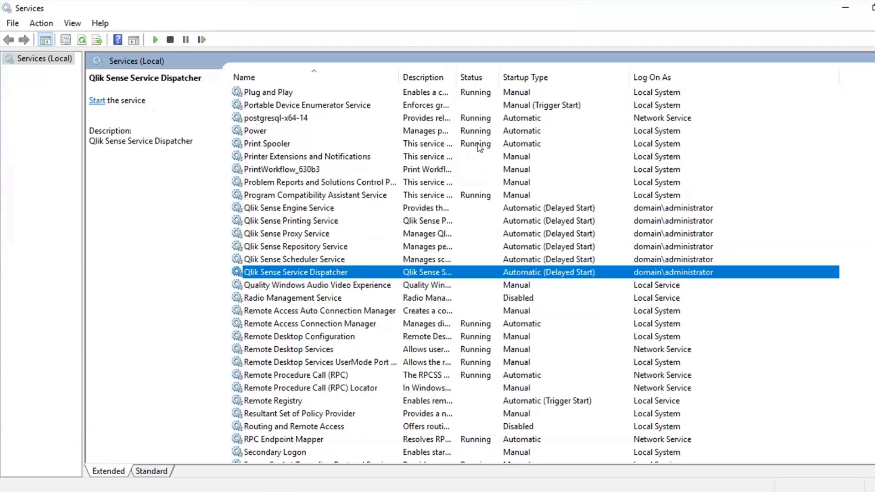
left_click(504, 117)
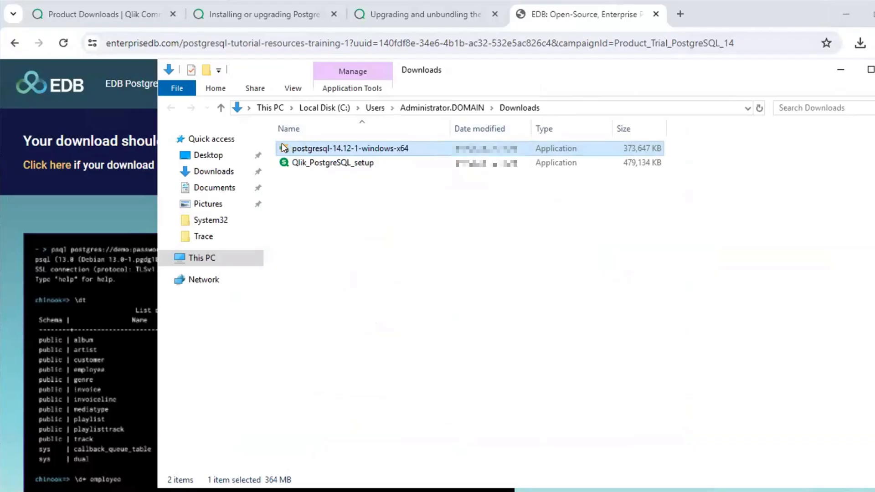
Run the postgresql-14.12-1-windows-x64 installer as administrator, allow it to make changes and begin the setup wizard
right_click(282, 145)
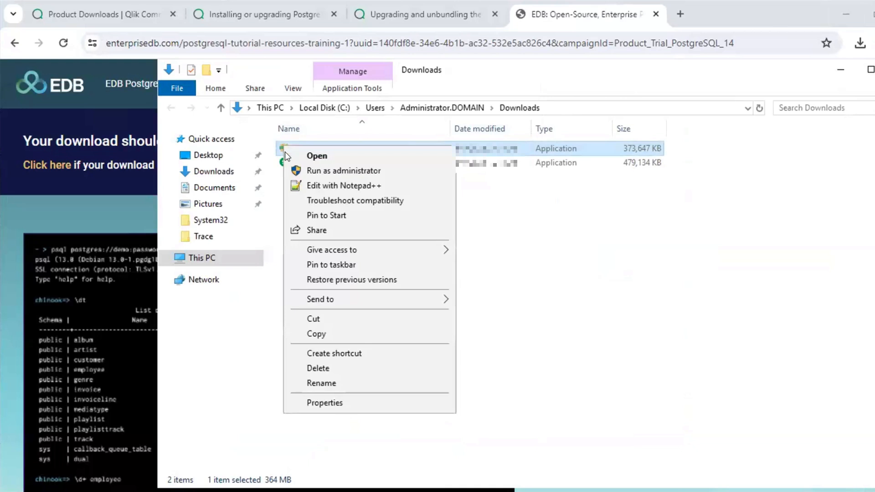
left_click(297, 165)
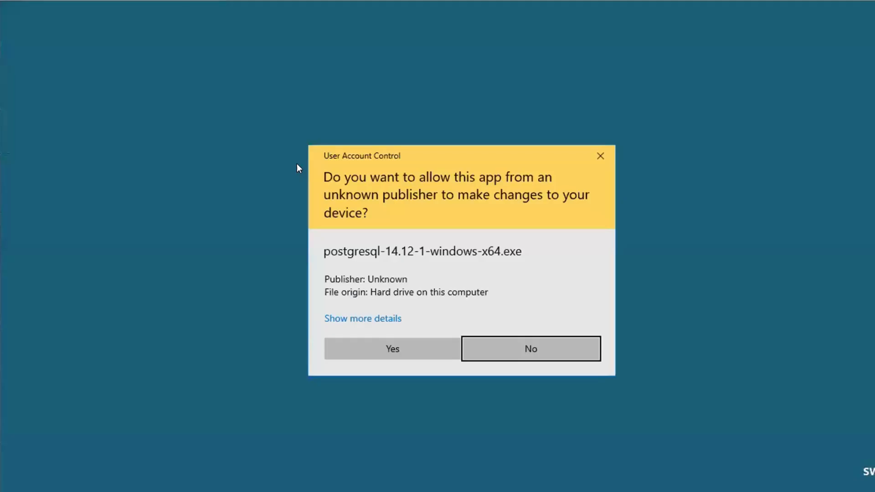
left_click(367, 349)
left_click(565, 390)
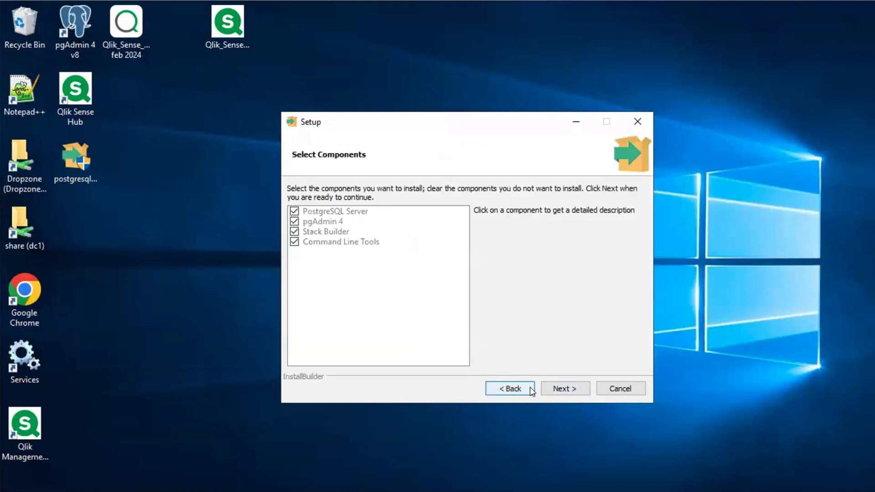
Upgrade the existing PostgreSQL 14 installation with its current components and data directory, then finish setup without launching Stack Builder
left_click(564, 387)
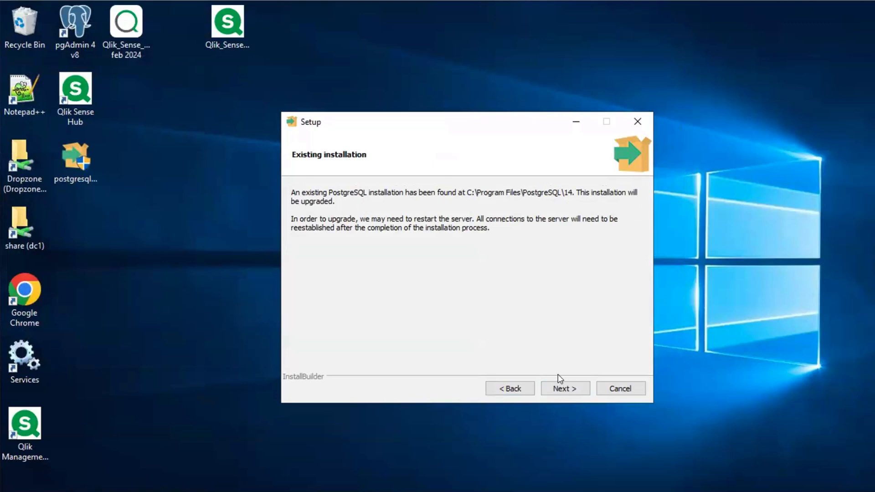
left_click(547, 388)
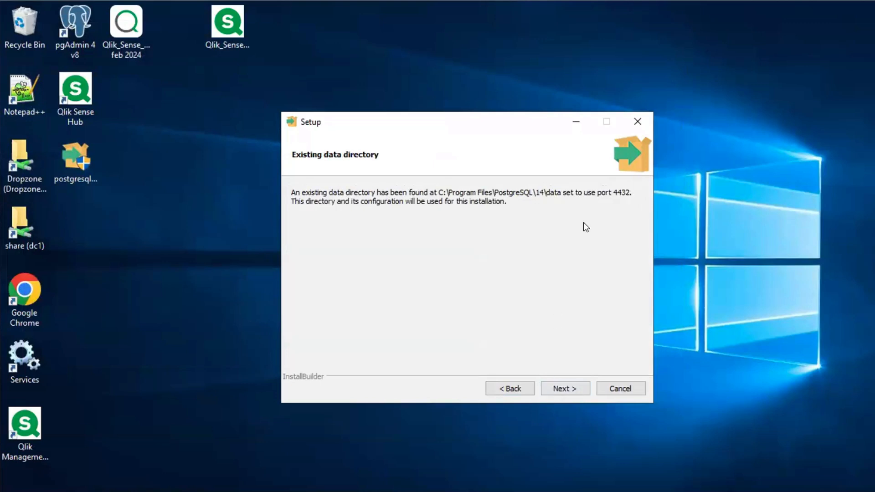
left_click(559, 390)
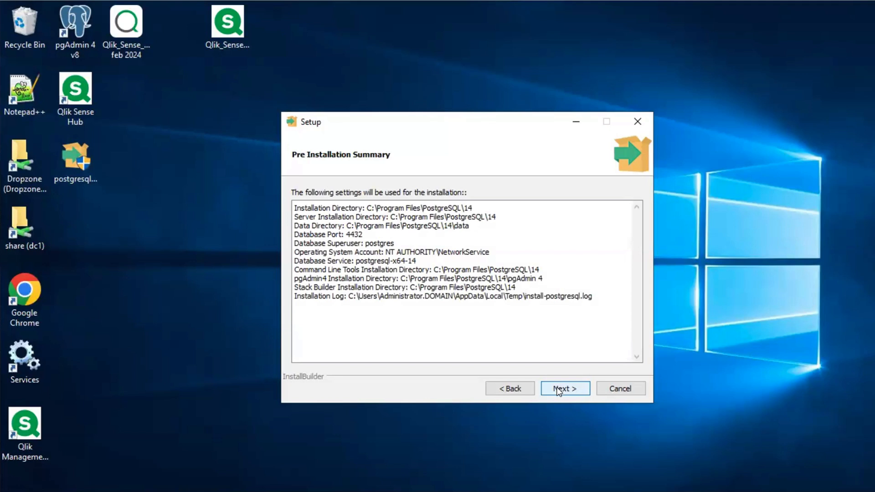
left_click(559, 390)
left_click(558, 389)
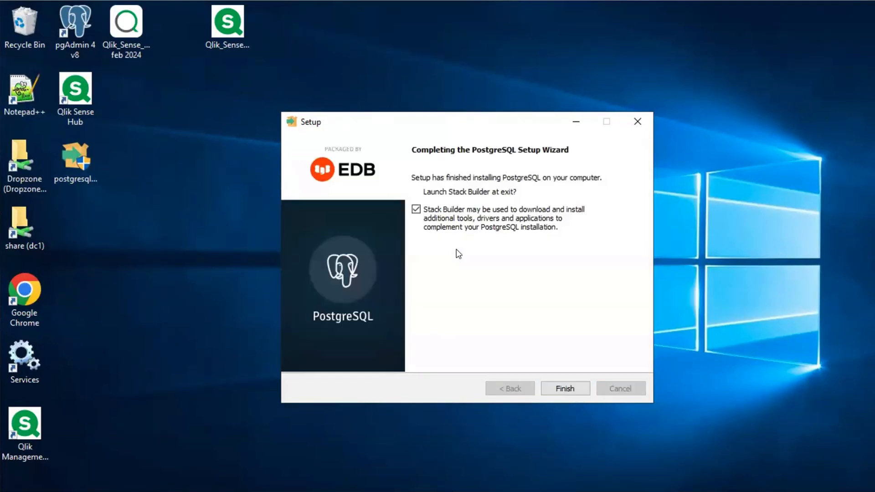
left_click(416, 209)
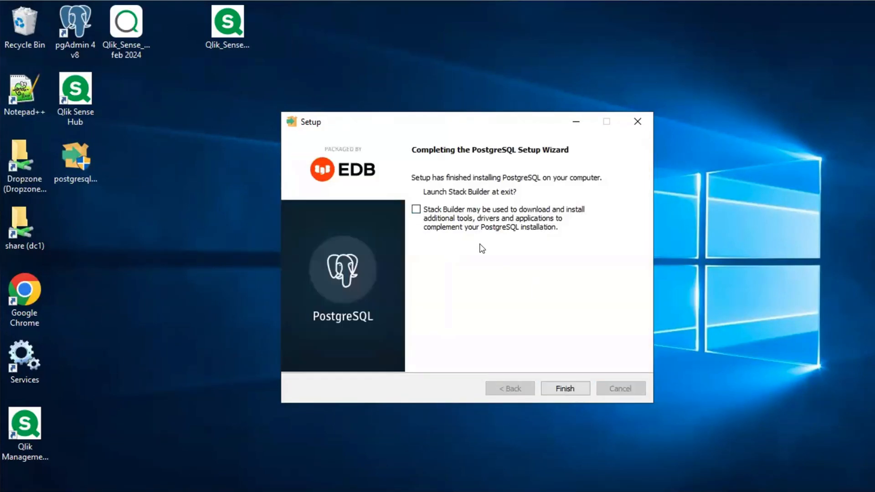
left_click(565, 389)
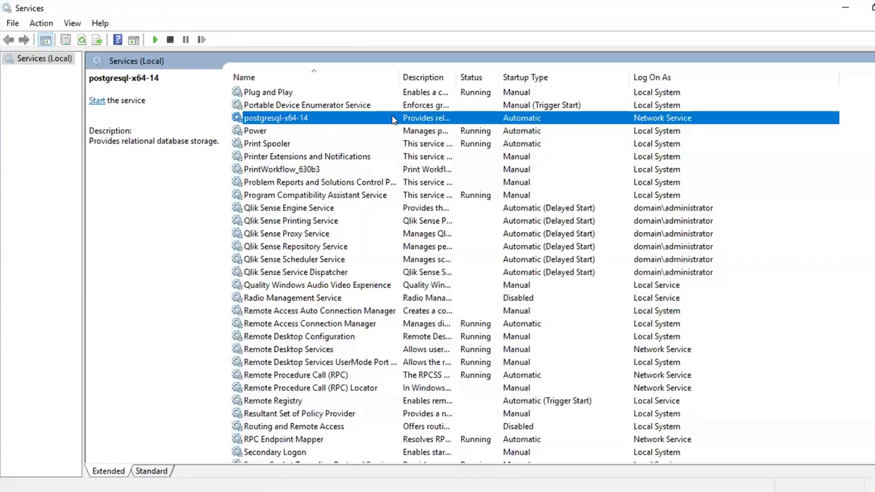
In Services, start postgresql-x64-14, the Qlik Sense Service Dispatcher and the Qlik Sense Repository Service
right_click(394, 117)
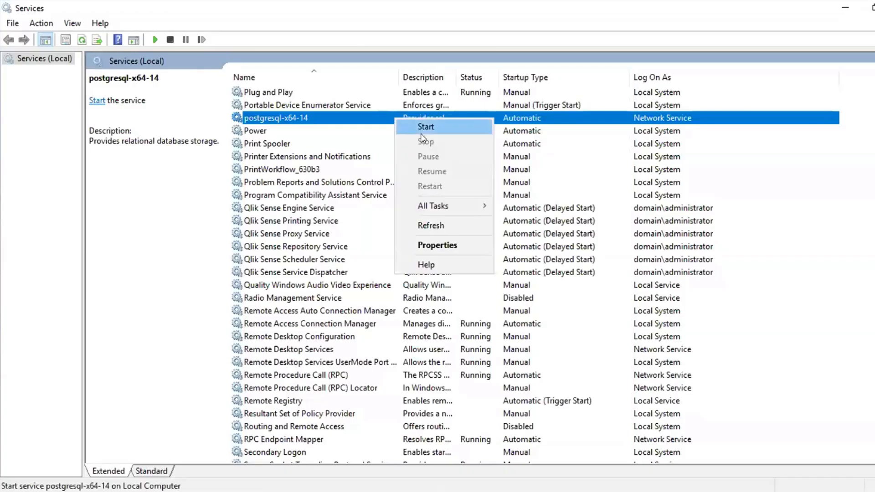
left_click(423, 123)
left_click(319, 272)
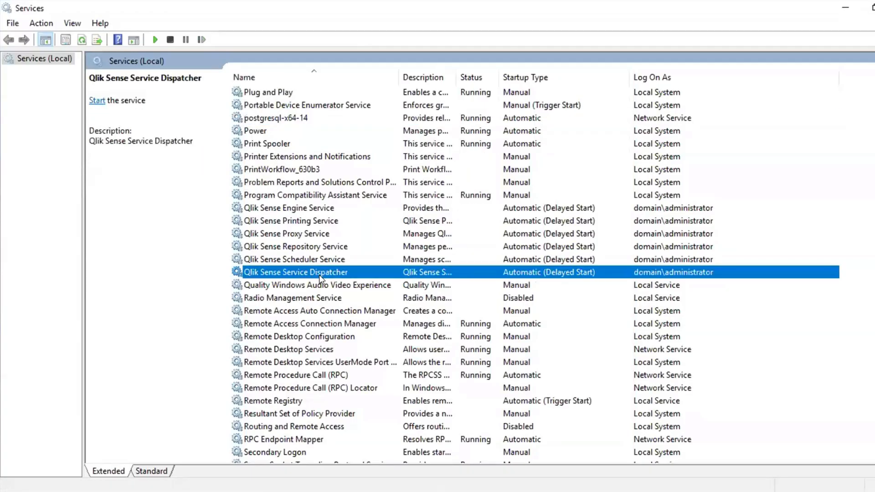
right_click(320, 275)
left_click(336, 281)
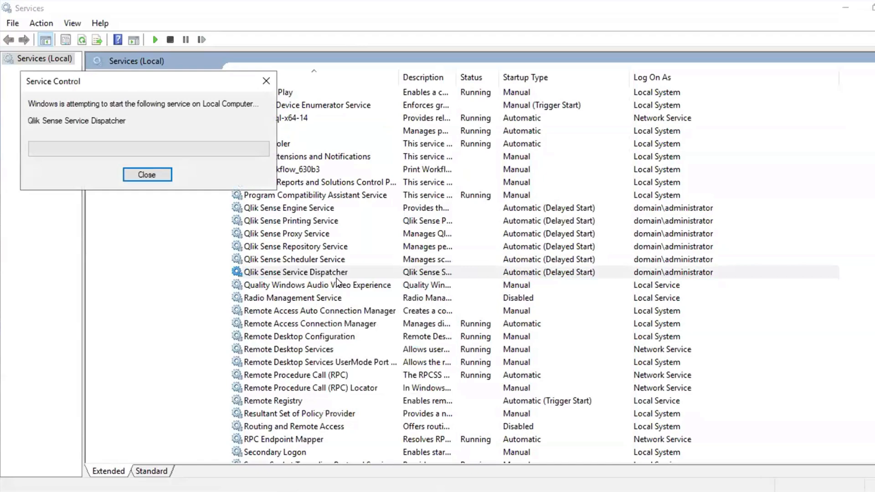
left_click(318, 250)
right_click(319, 249)
left_click(335, 254)
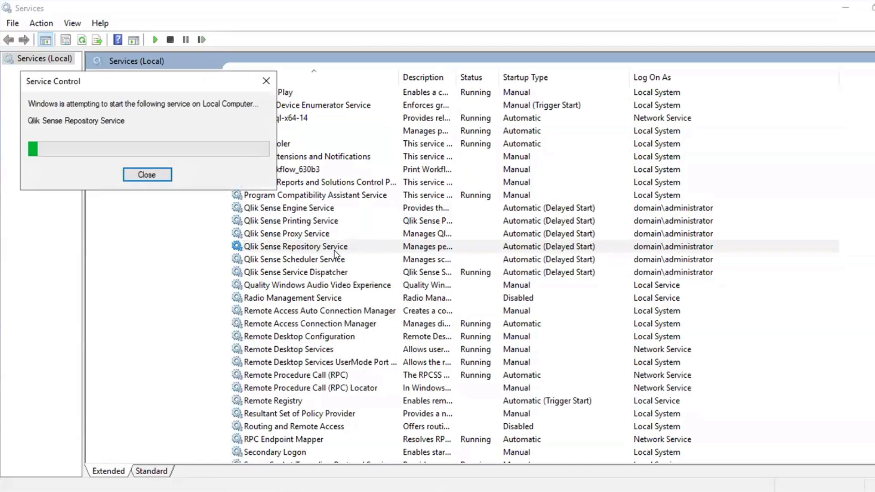
Start the Qlik Sense Engine, Printing, Proxy and Scheduler services
left_click(320, 206)
right_click(321, 206)
left_click(338, 216)
left_click(324, 221)
right_click(324, 221)
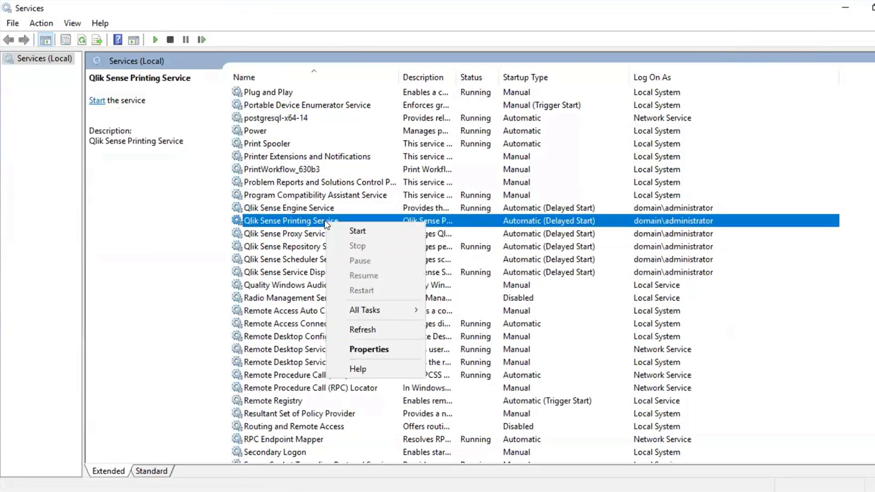
left_click(346, 231)
left_click(347, 231)
right_click(347, 232)
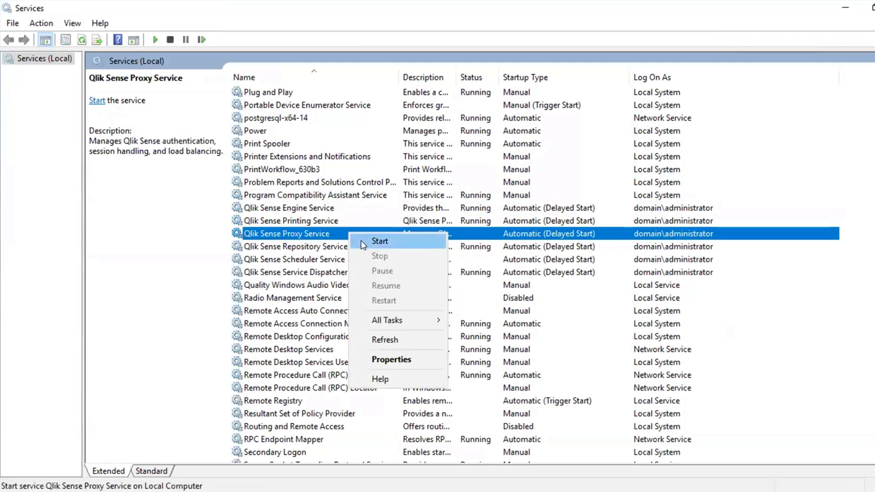
left_click(363, 245)
left_click(347, 259)
right_click(347, 258)
left_click(362, 268)
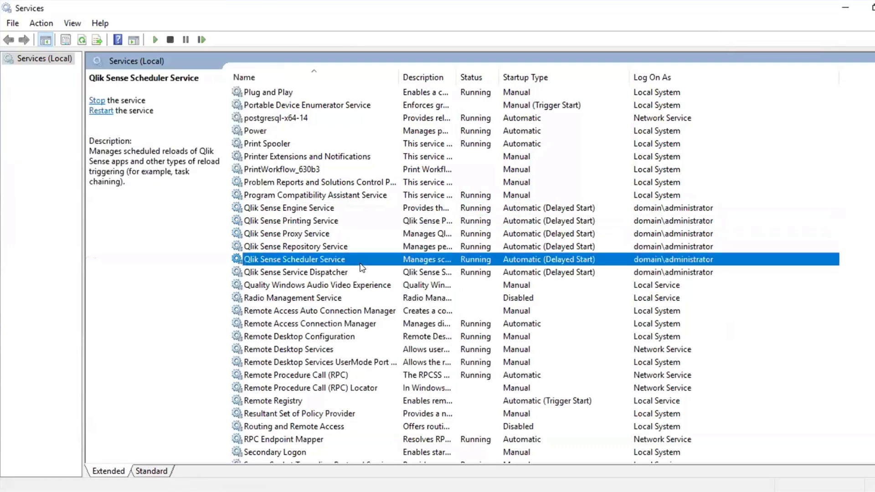
Restart the Qlik Sense Proxy Service
key("alt+Tab")
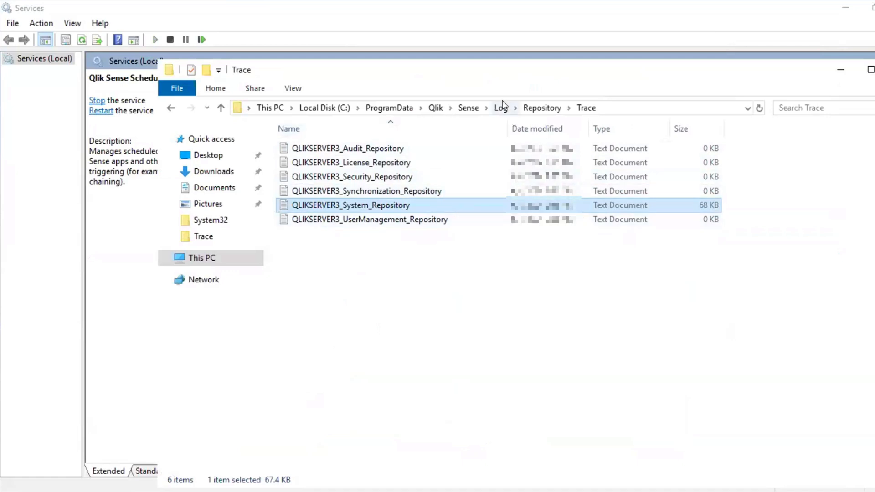
key("alt+Tab")
right_click(351, 235)
left_click(358, 302)
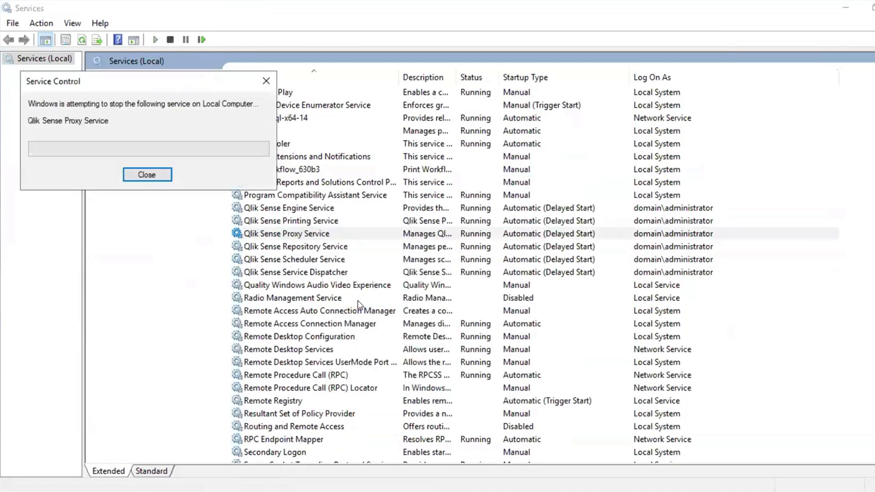
Open the QLIKSERVER3_System_Proxy log in the Proxy Trace folder, check the SSL listener entry at its end, and close it
key("alt+Tab")
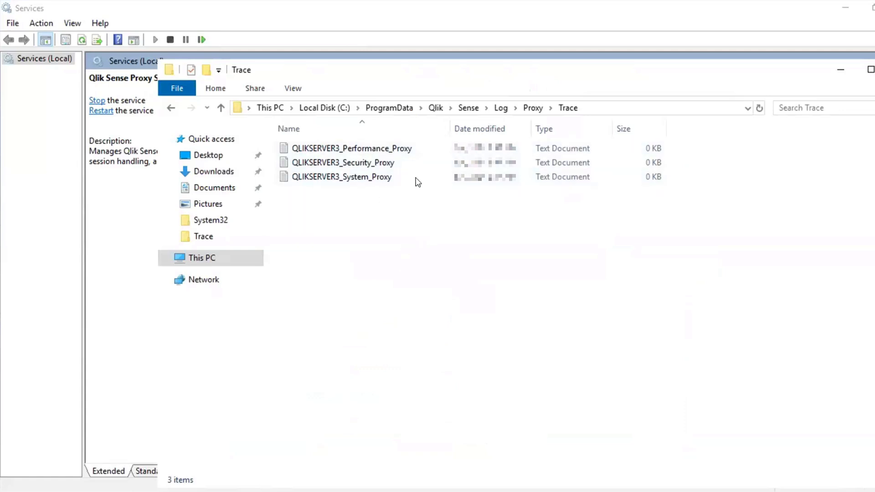
double_click(354, 177)
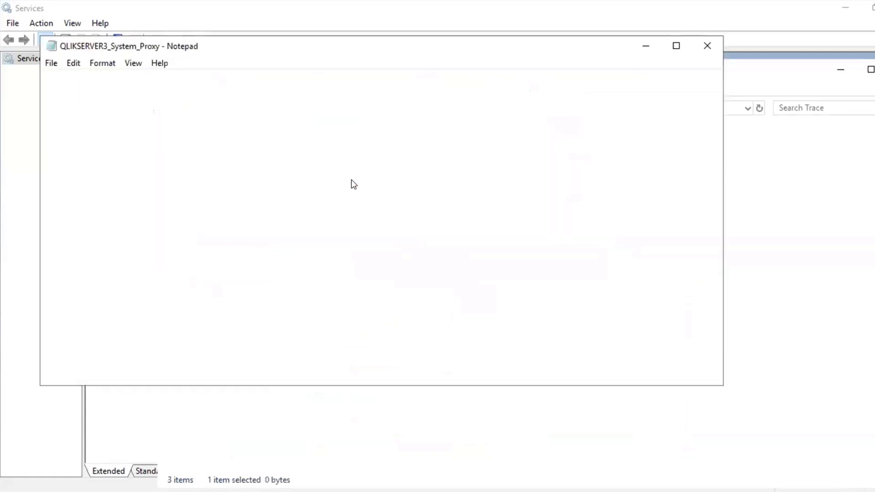
scroll(429, 302, "down", 2)
scroll(430, 302, "right", 5)
left_click(518, 320)
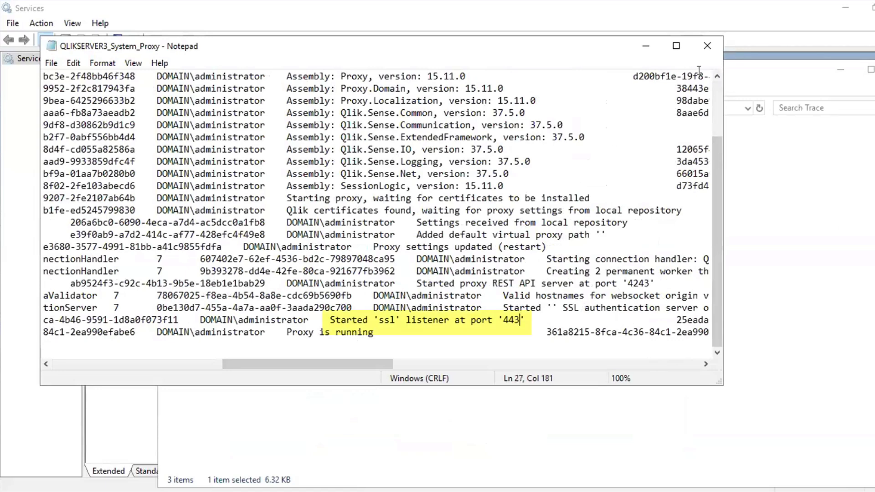
left_click(710, 46)
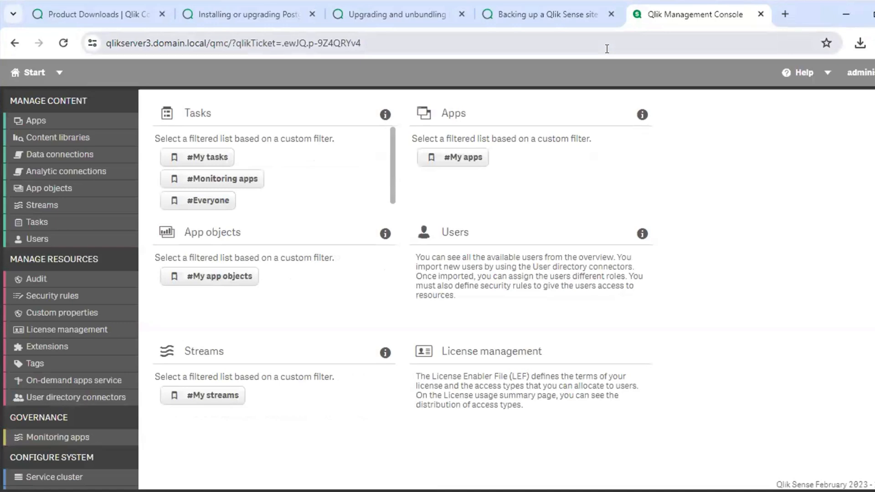
In the Qlik Management Console, check the apps list and the status of the reload tasks
left_click(76, 120)
left_click(29, 72)
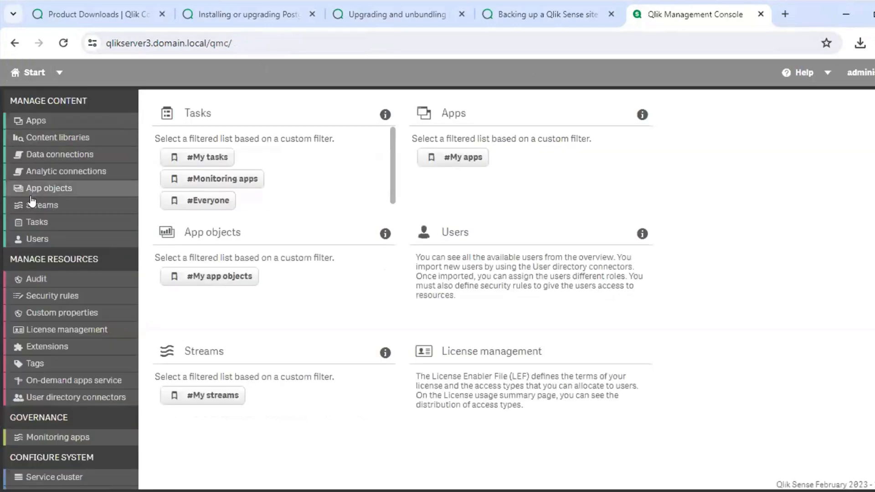
left_click(32, 221)
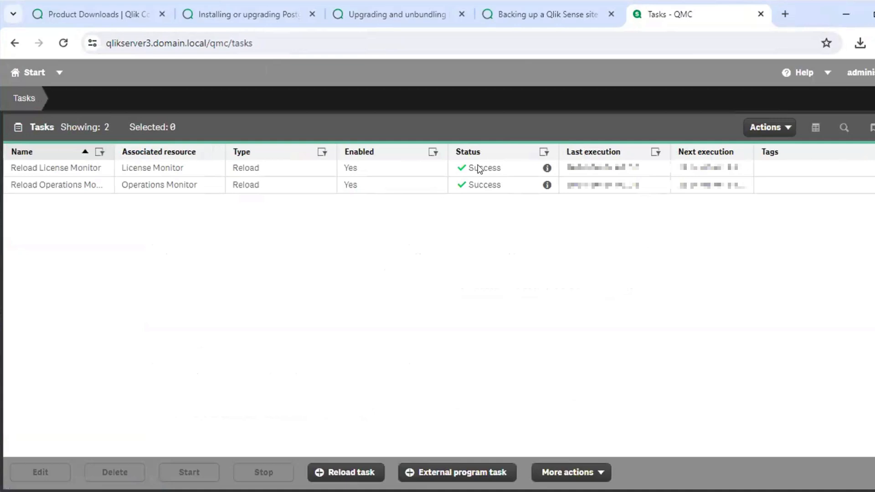
From the console's apps list, open the test app and view the data in its My new sheet
left_click(36, 75)
left_click(34, 113)
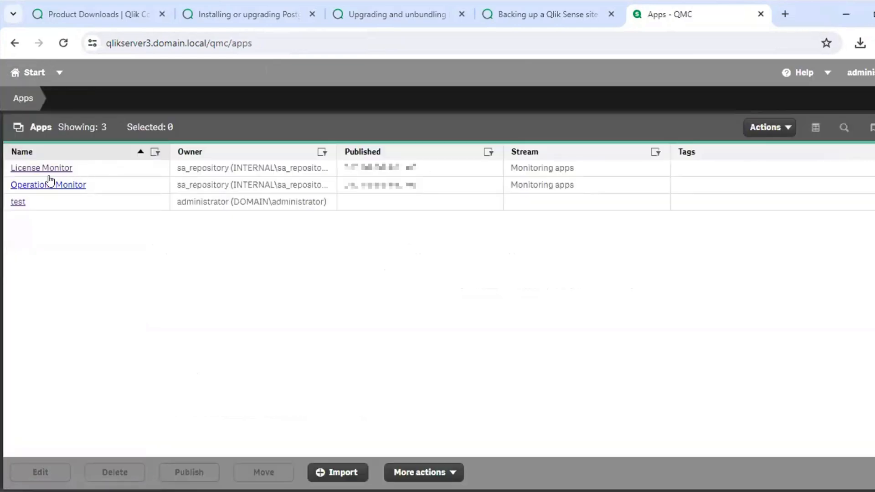
left_click(17, 202)
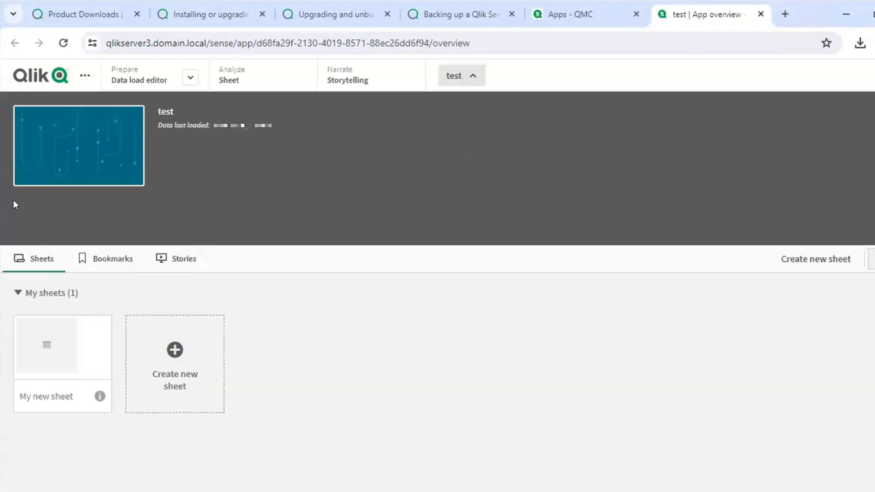
left_click(37, 354)
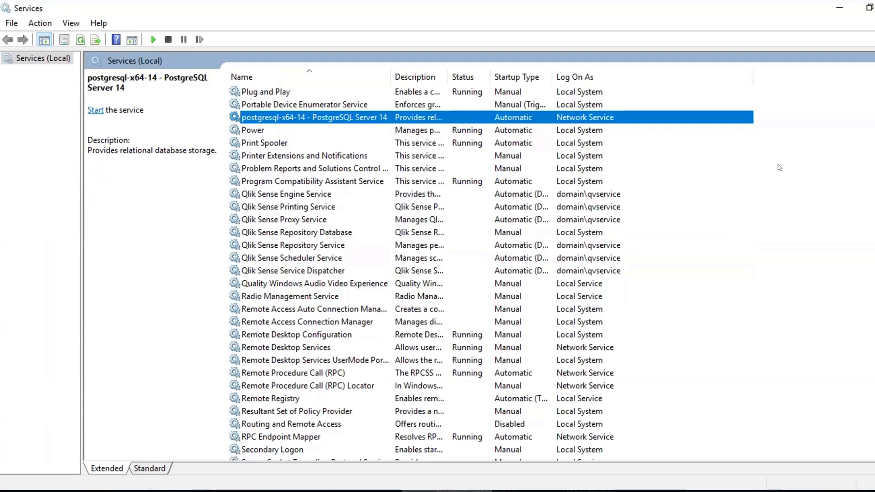
In Services, try to start postgresql-x64-14 - PostgreSQL Server 14, then open its properties to examine the path to executable
right_click(398, 114)
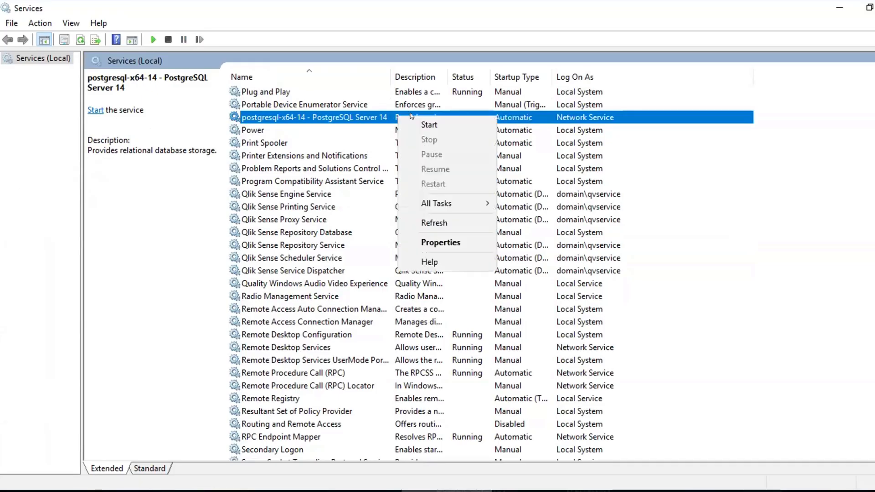
left_click(418, 120)
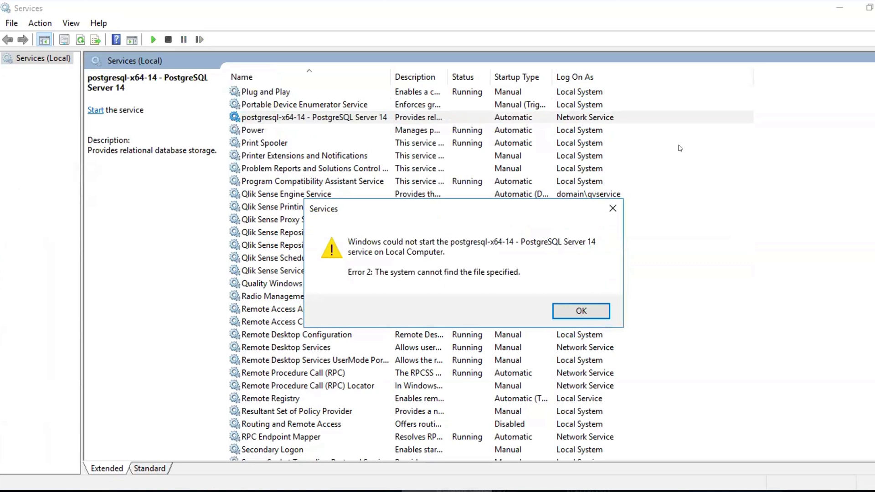
left_click(582, 310)
double_click(337, 117)
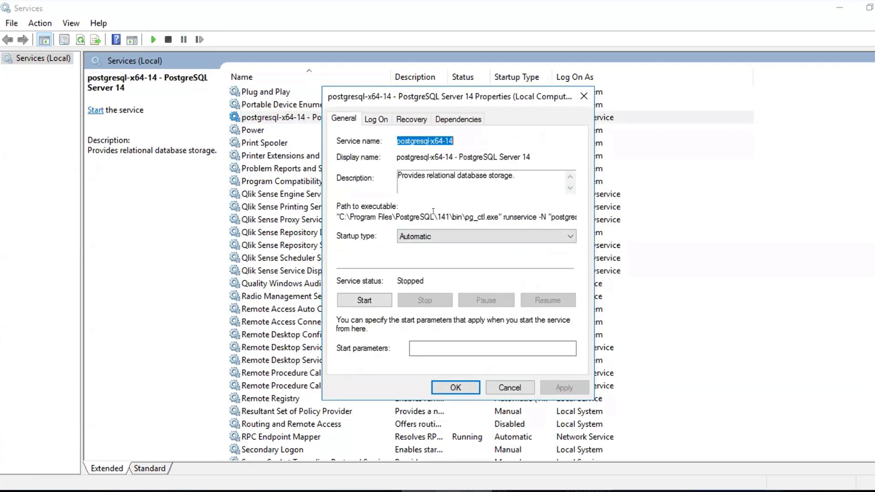
Check the version folder in the postgresql-x64-14 service's executable path, then set its startup type to Manual and save the properties
left_click_drag(436, 217, 451, 217)
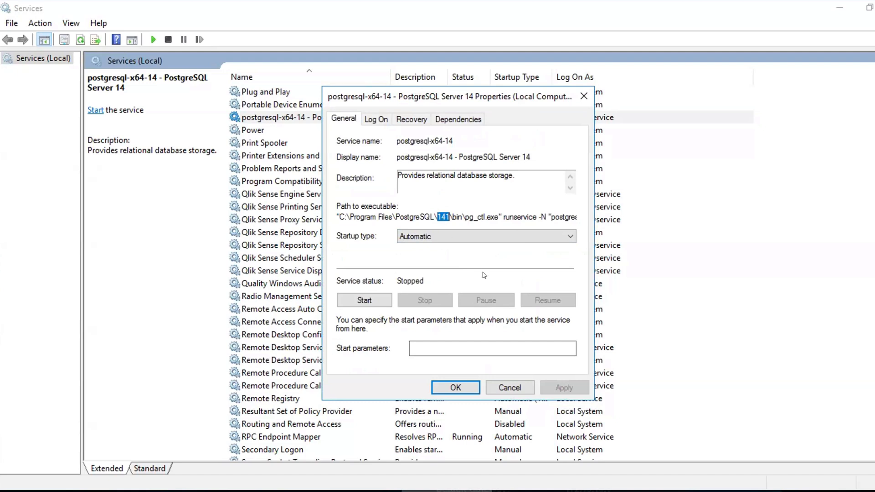
left_click(454, 235)
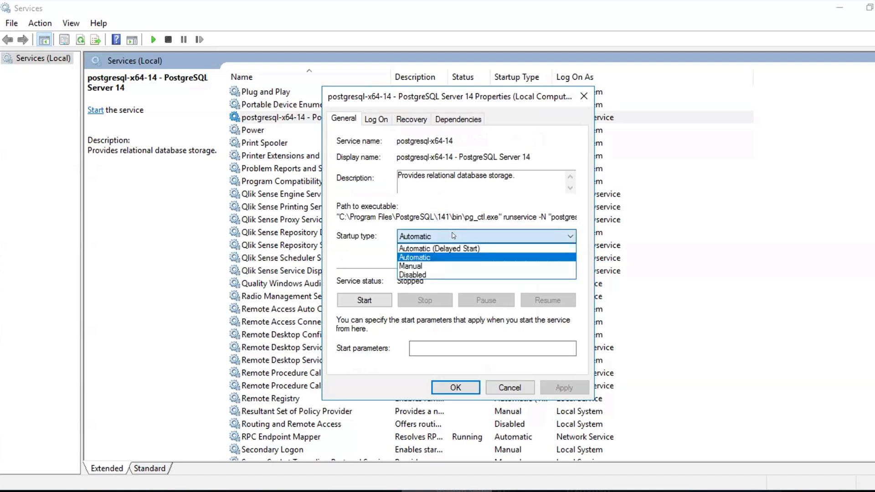
left_click(444, 265)
left_click(570, 386)
left_click(437, 386)
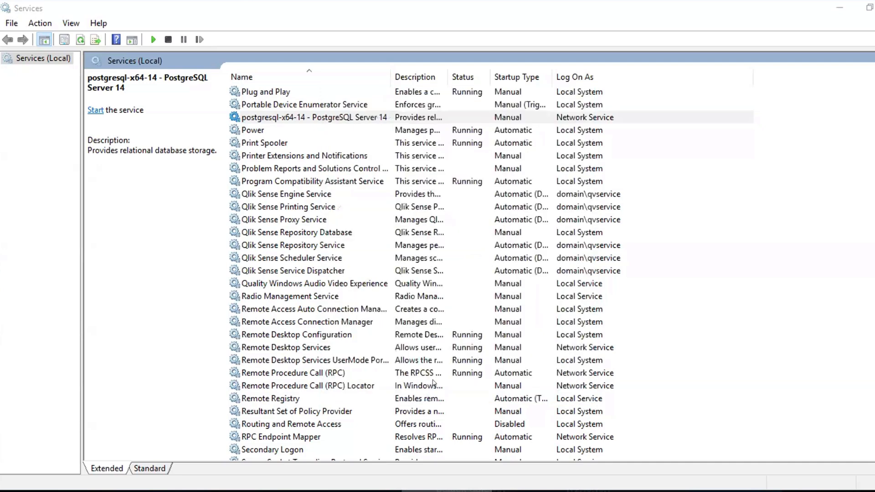
Open the properties of the Qlik Sense Repository Database service and check that its executable folder exists in File Explorer
double_click(326, 233)
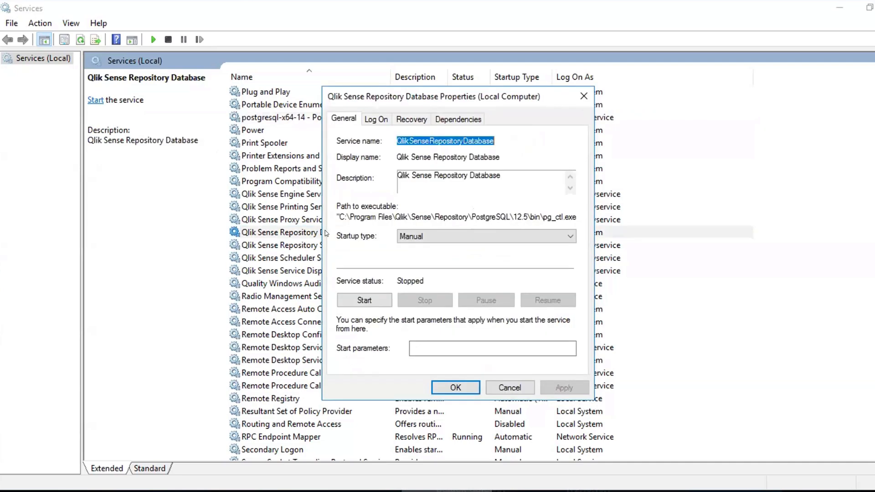
left_click_drag(544, 217, 338, 209)
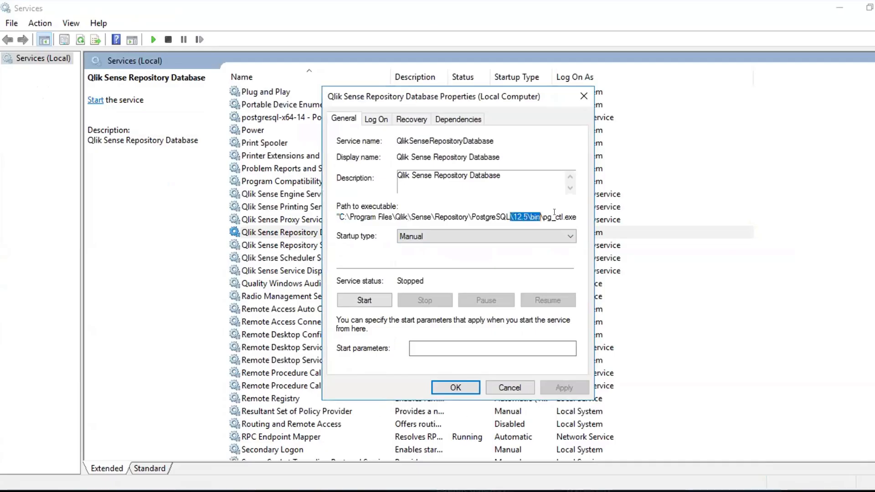
left_click_drag(555, 212, 561, 220)
left_click(486, 218)
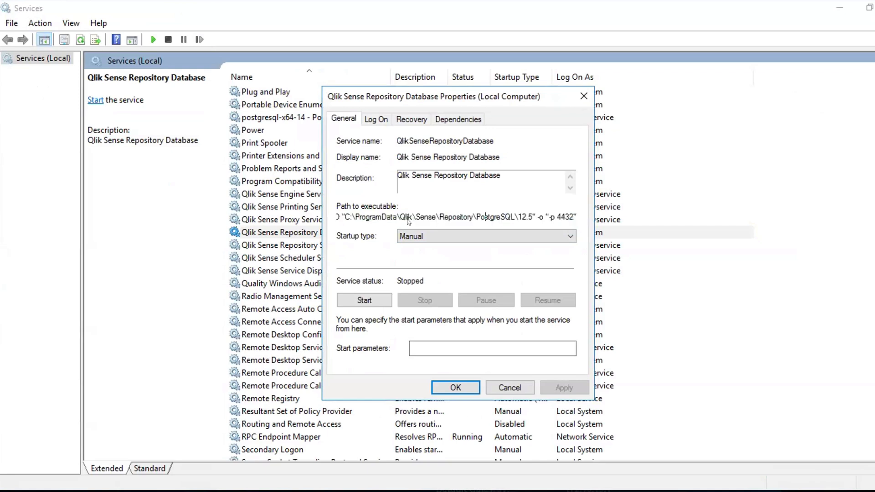
In C:\ProgramData\Qlik\Sense\Repository\PostgreSQL, rename the 12.5_deprecated folder to 12.5
left_click_drag(344, 217, 518, 217)
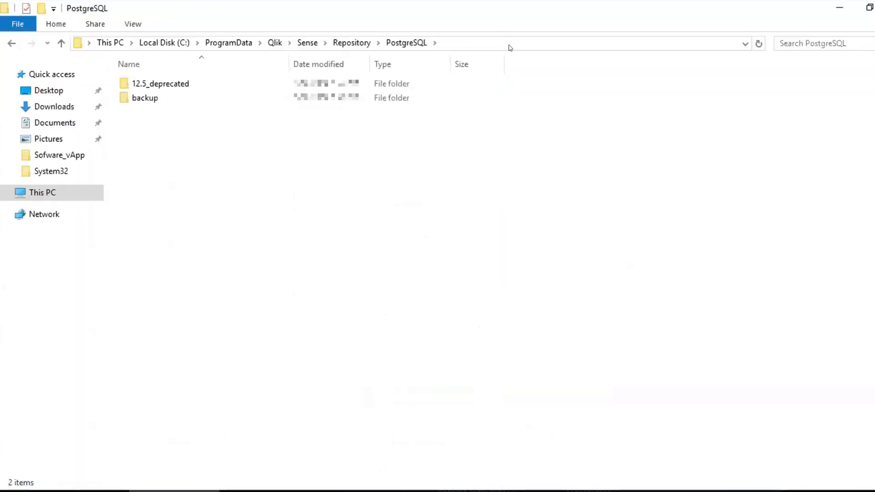
right_click(199, 82)
left_click(160, 84)
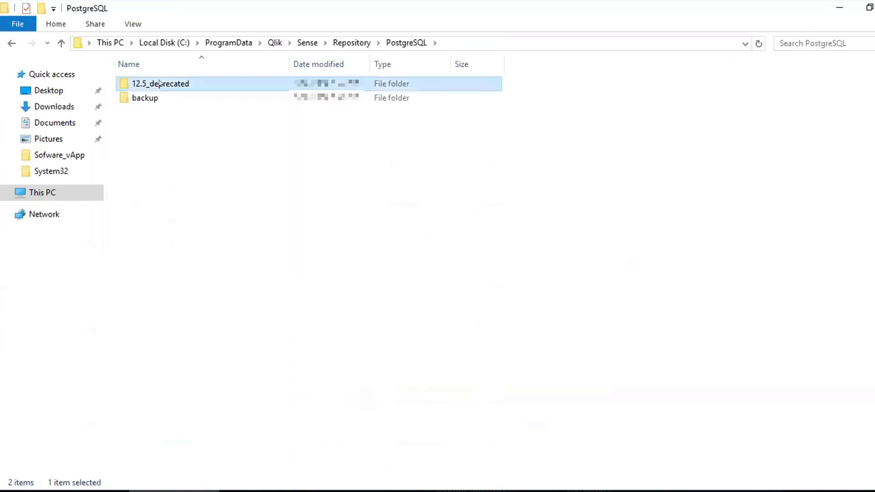
right_click(159, 83)
left_click(198, 305)
key("End")
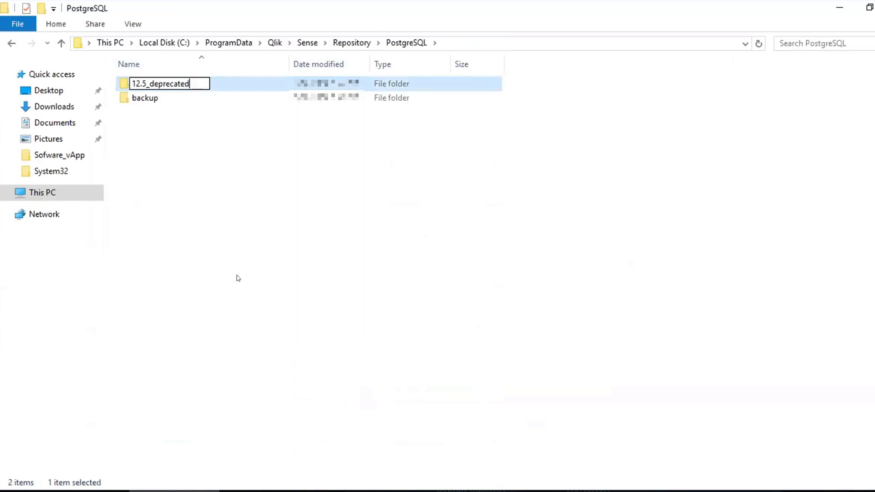
key("shift+Left")
key("shift+Left")
key("shift+Left")
key("shift+Left")
key("shift+Left")
key("shift+Left")
key("shift+Left")
key("shift+Left")
key("shift+Left")
key("shift+Left")
key("shift+Left")
key("shift+Left")
key("shift+Left")
key("shift+Right")
key("BackSpace")
type("5")
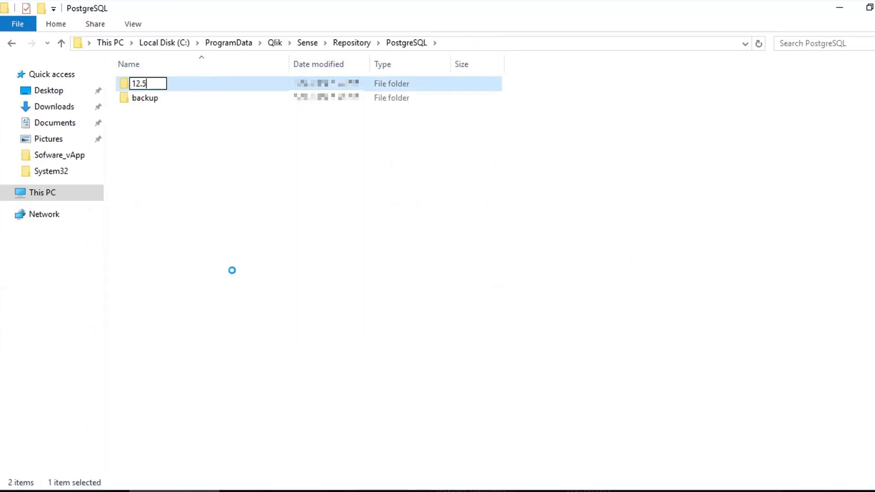
key("Return")
In Services, set the Qlik Sense Repository Database startup type to Automatic, start it, and compare its status with postgresql-x64-14
left_click(426, 306)
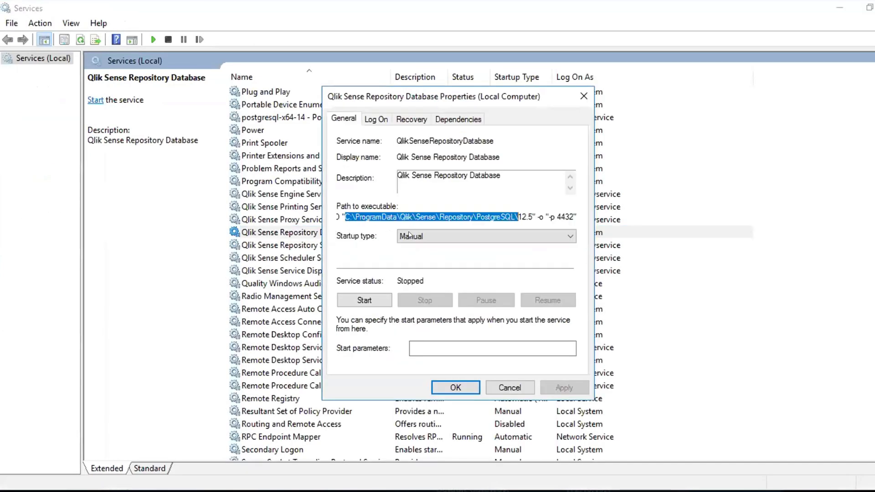
left_click(410, 235)
left_click(410, 256)
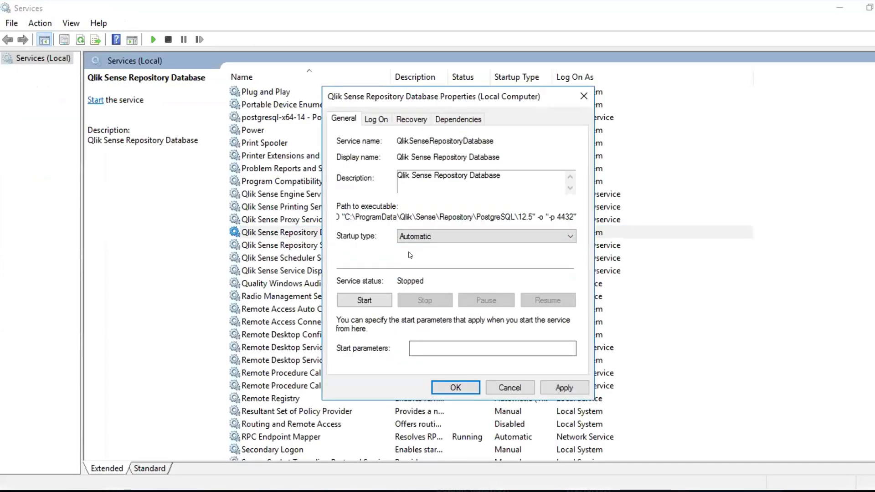
left_click(562, 387)
left_click(456, 388)
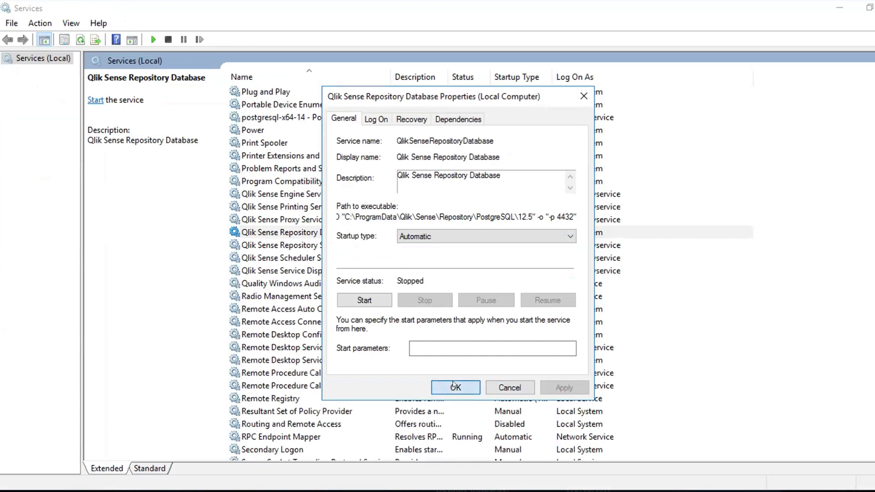
right_click(398, 233)
left_click(420, 245)
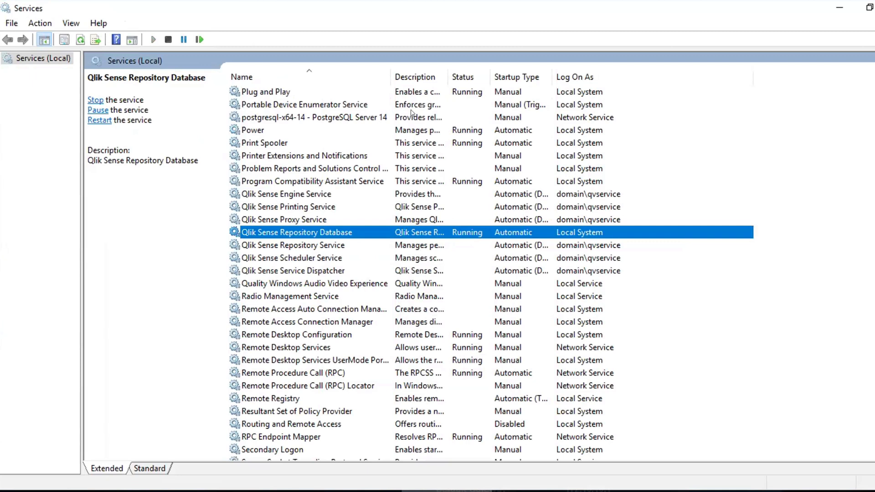
left_click(669, 114)
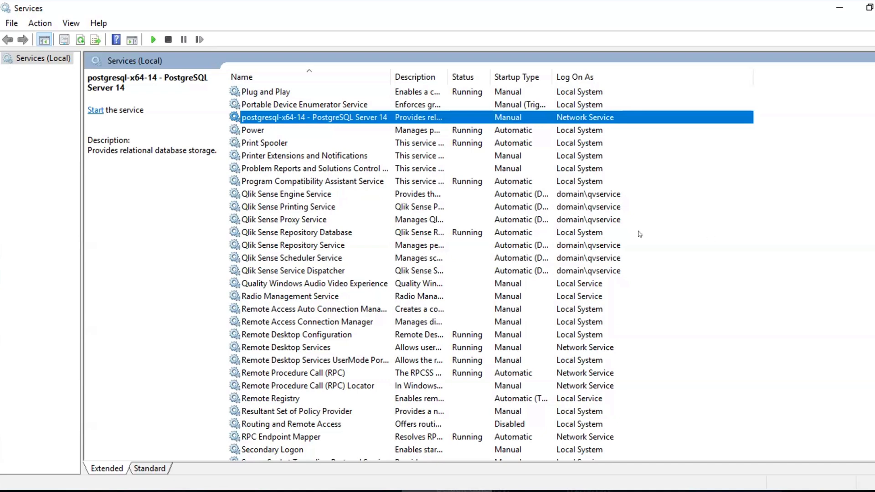
left_click(420, 232)
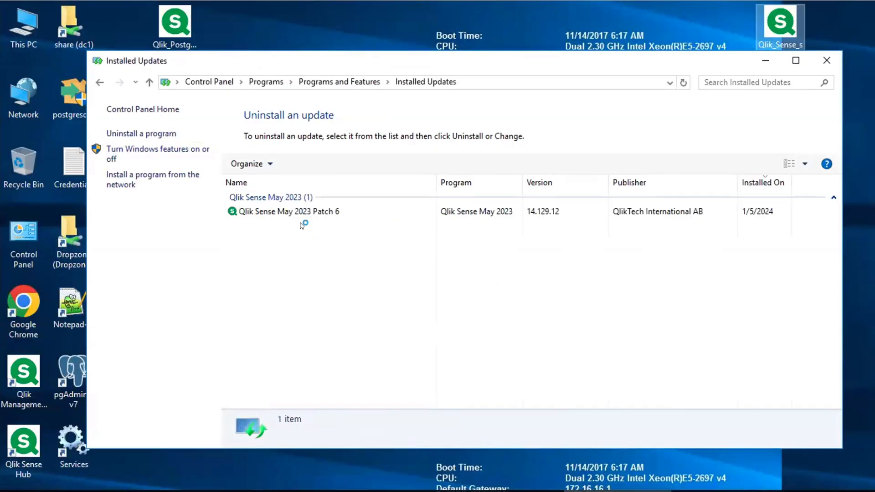
Check the Qlik Sense May 2023 Patch 6 entry in Installed Updates, then minimize the window
left_click(303, 253)
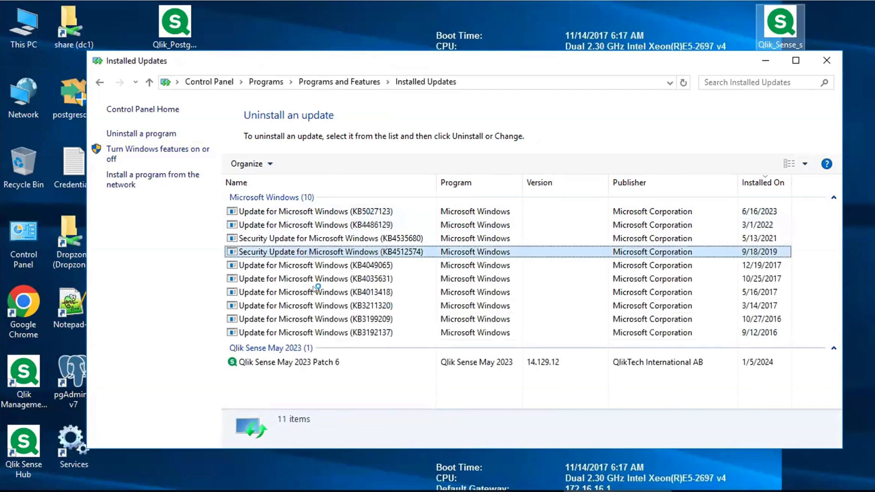
left_click(324, 362)
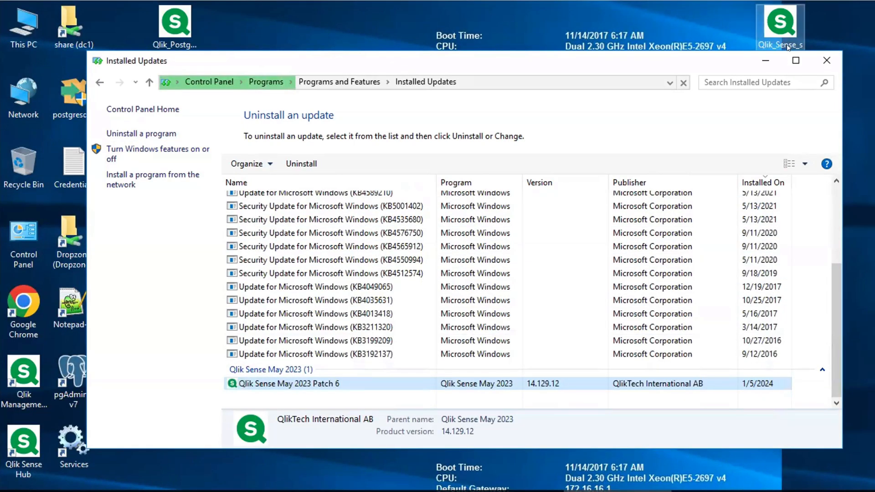
left_click(767, 62)
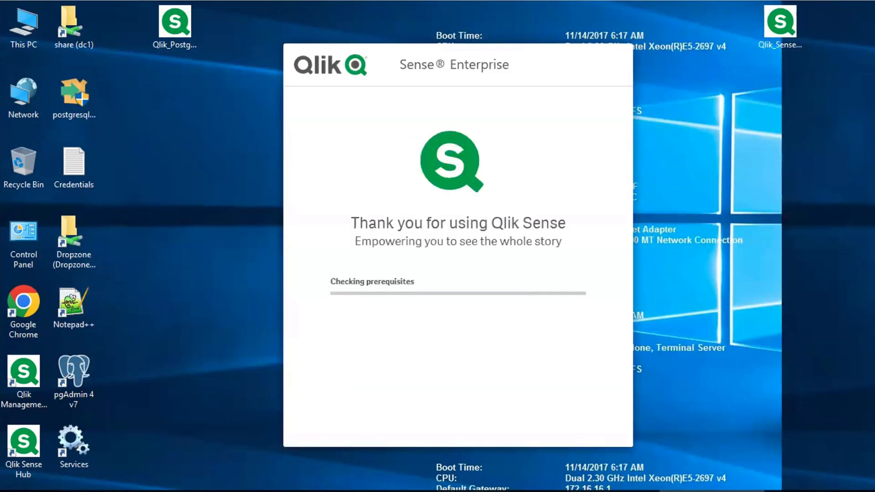
Proceed through the setup requirements in the Qlik Sense Enterprise setup and accept the customer agreement
left_click(585, 423)
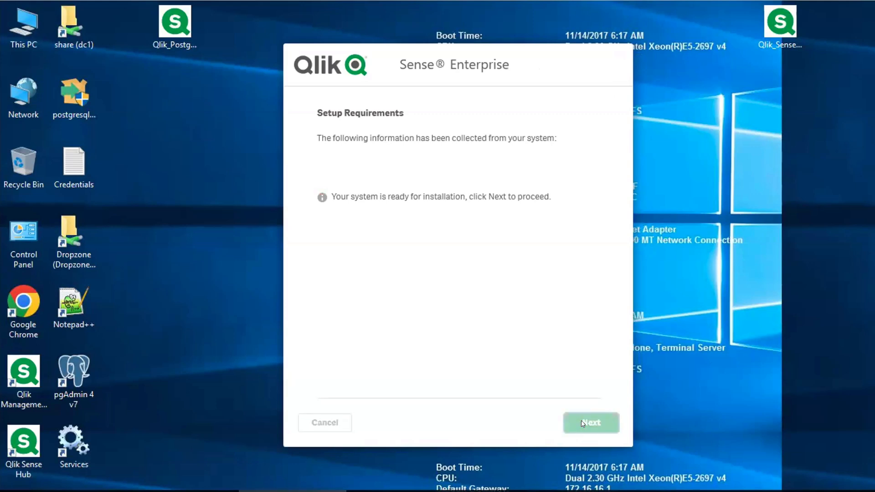
left_click(410, 221)
left_click(324, 374)
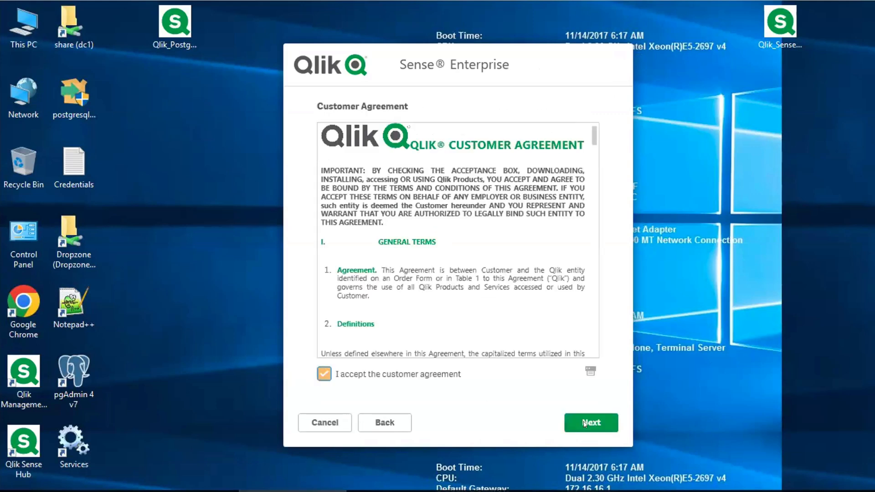
left_click(593, 423)
Enter the Windows service account password for the Qlik services and continue the setup
type("****")
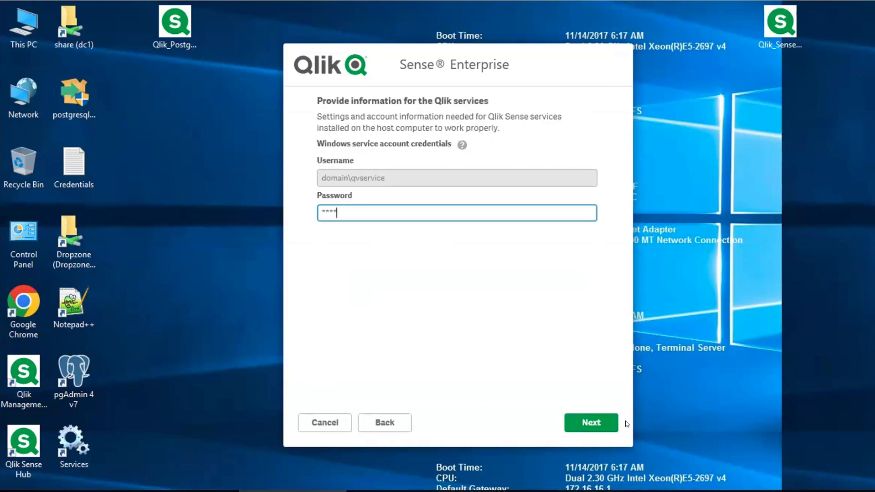
key("BackSpace")
key("BackSpace")
key("BackSpace")
key("BackSpace")
type("************")
key("Return")
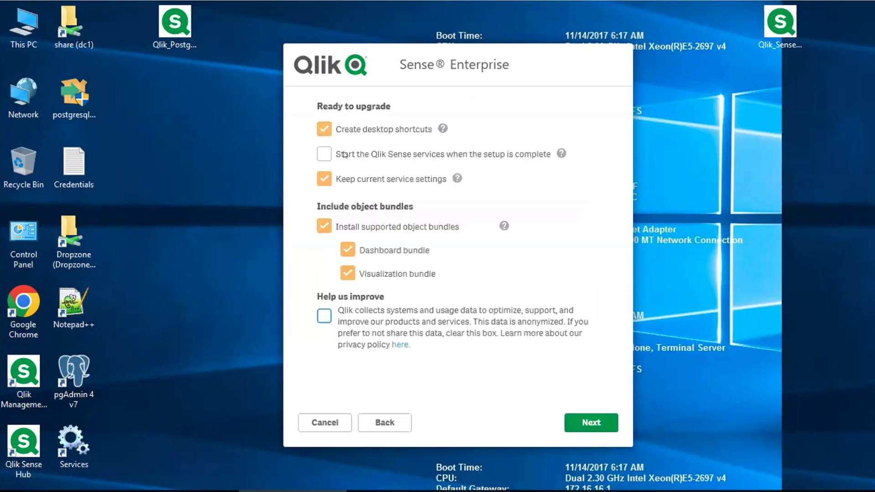
Keep the Ready to upgrade options, accept the Object Bundle terms and conditions, and start the upgrade
left_click(585, 419)
left_click(407, 370)
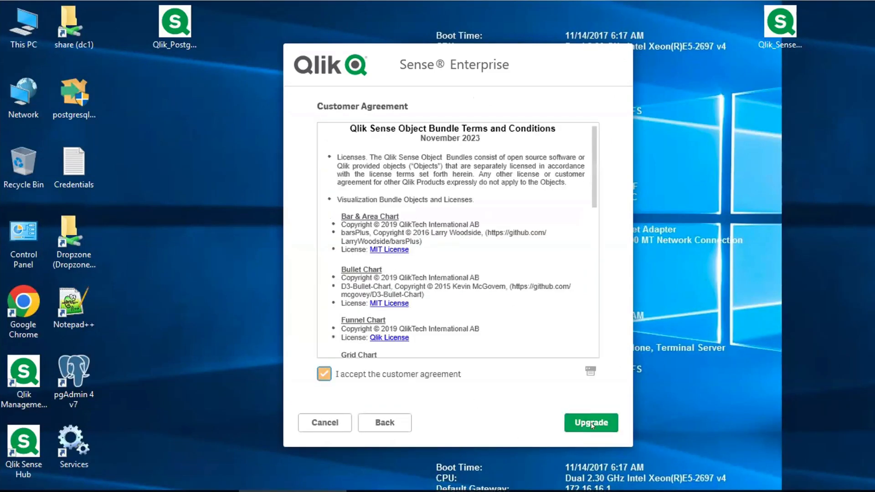
left_click(592, 421)
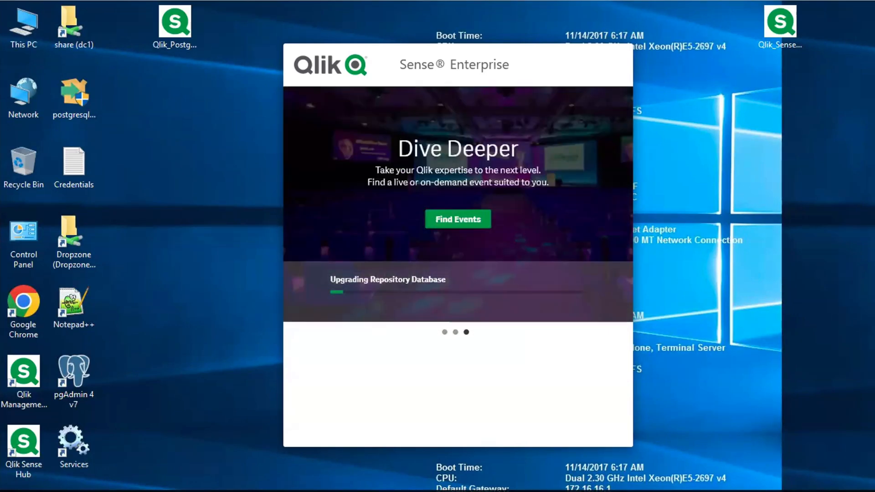
Restart the server with the shutdown reason Other (Unplanned)
left_click(14, 491)
left_click(15, 479)
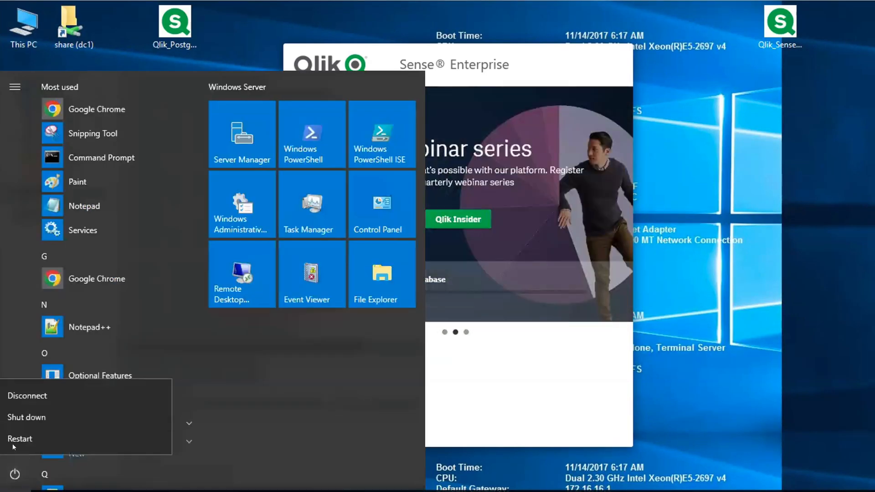
left_click(13, 439)
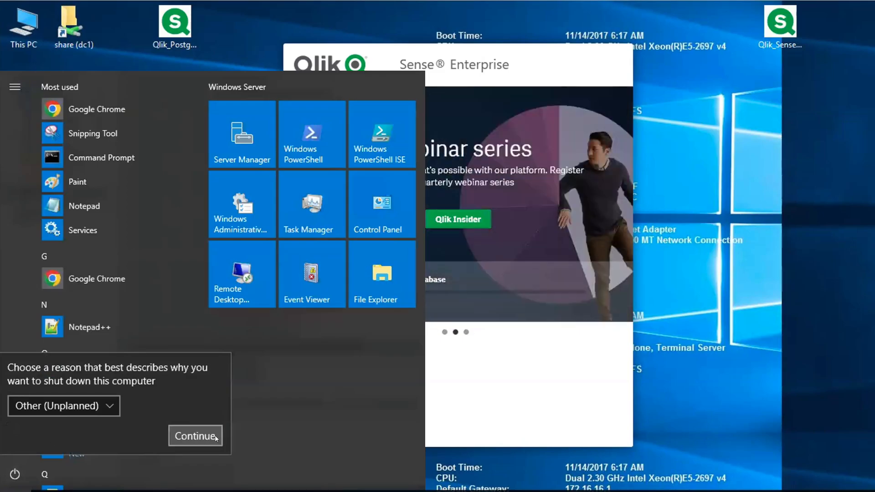
left_click(213, 435)
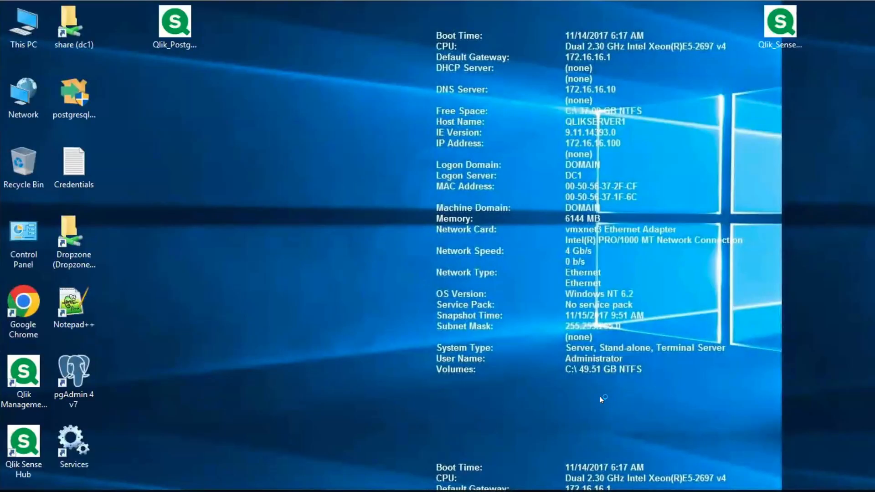
In Services, check the status and startup type of Qlik Sense Repository Database and postgresql-x64-14 - PostgreSQL Server 14
double_click(73, 441)
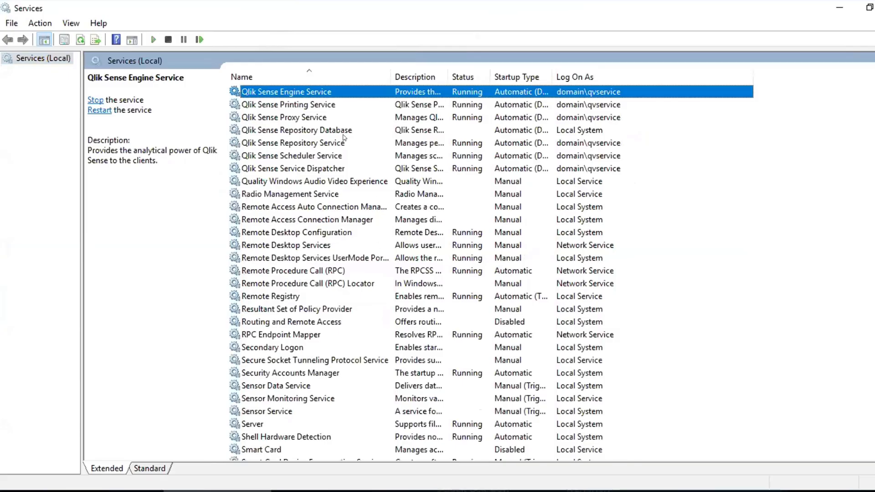
left_click(327, 132)
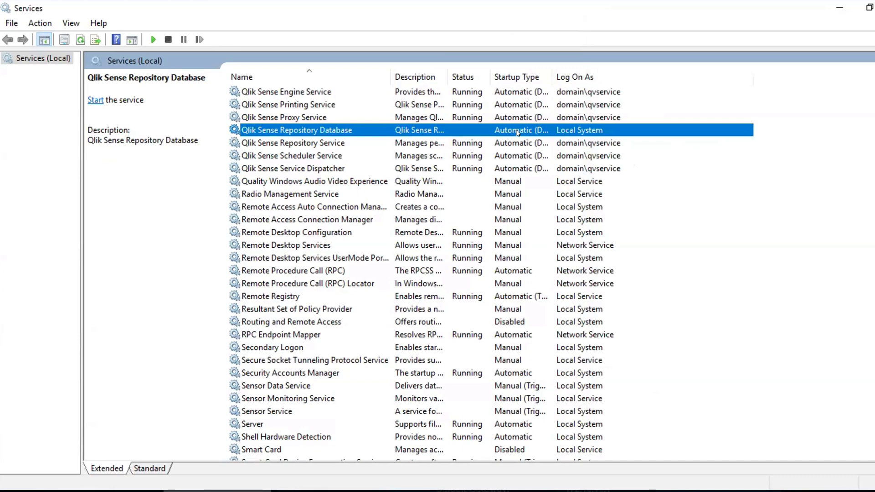
key("Up")
key("Up")
key("Up")
key("Up")
key("Up")
key("Up")
key("Up")
key("Up")
key("Up")
key("Up")
key("Up")
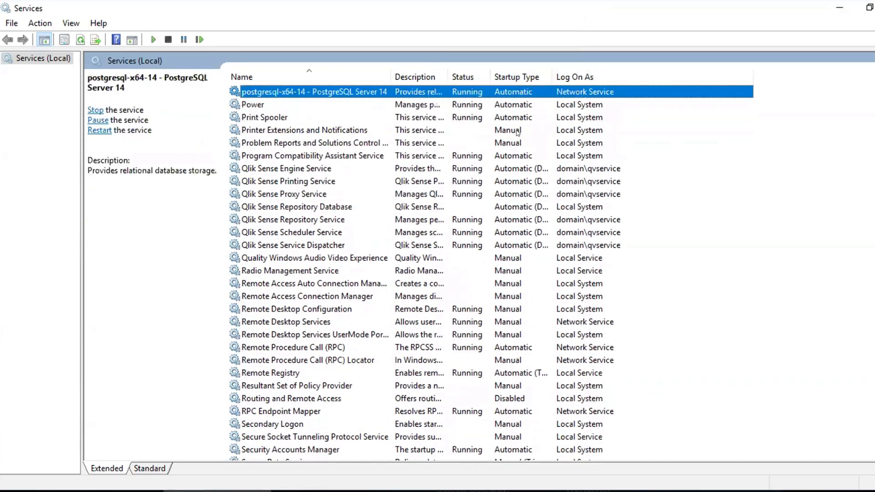
key("Down")
key("Down")
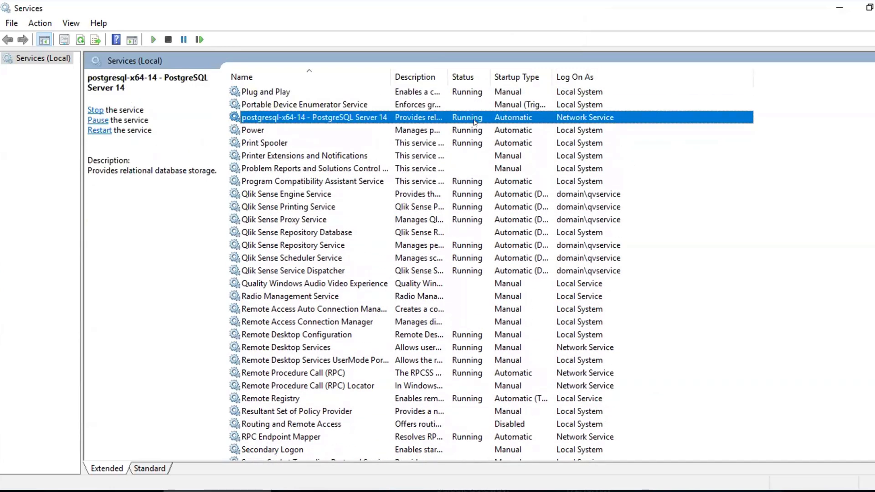
left_click(322, 228)
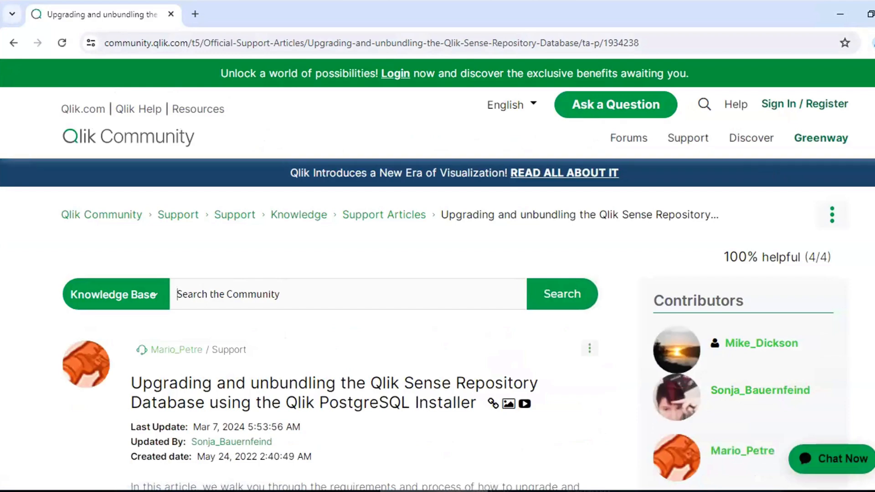
In the Qlik Community article on unbundling the repository database, look through the known limitations and the upgrade instructions
scroll(365, 319, "down", 20)
scroll(365, 319, "up", 6)
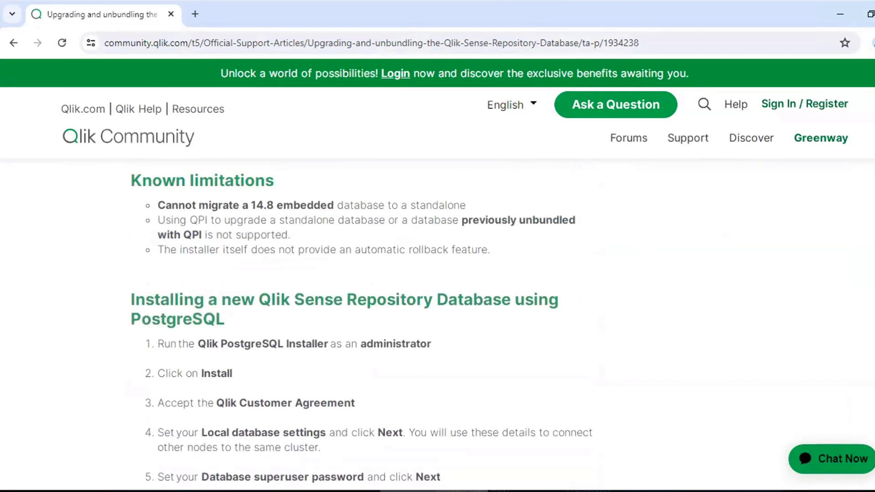
scroll(365, 319, "down", 15)
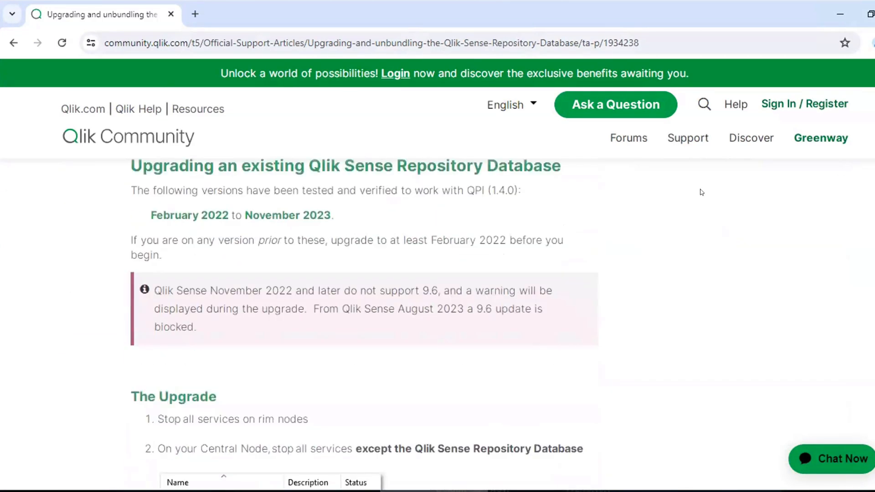
In the Qlik Community article, read the steps on uninstalling the old Qlik Sense Repository Database service and re-installing the PostgreSQL binaries
left_click_drag(129, 166, 555, 168)
scroll(315, 265, "down", 15)
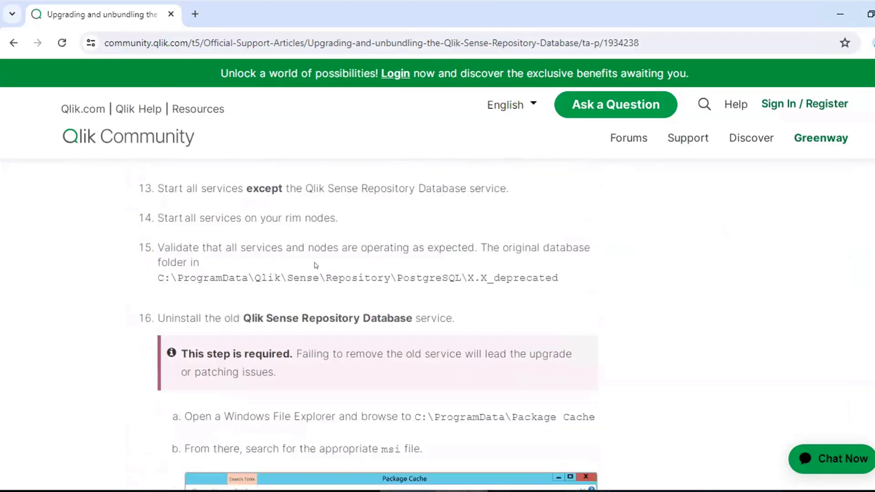
left_click_drag(128, 319, 483, 318)
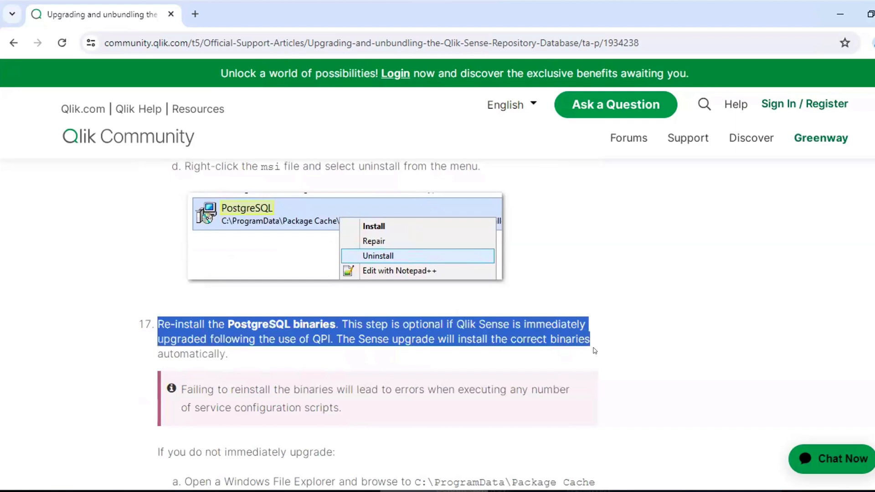
left_click_drag(592, 340, 595, 351)
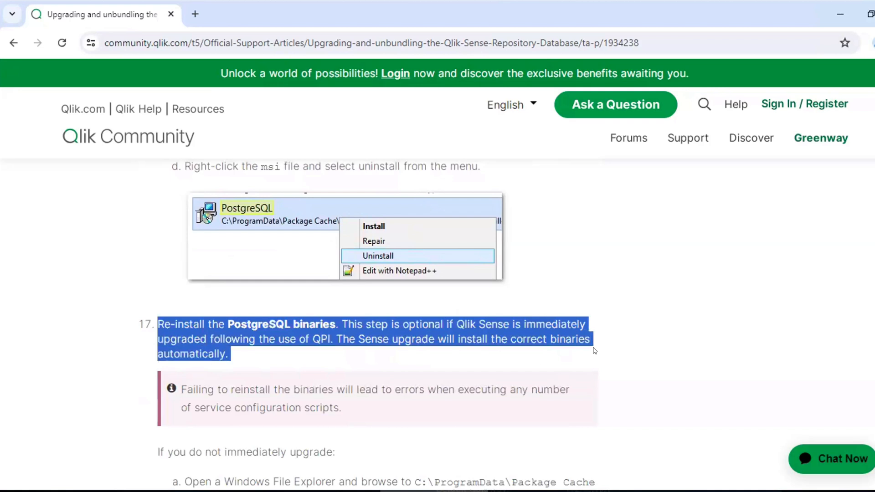
left_click(613, 353)
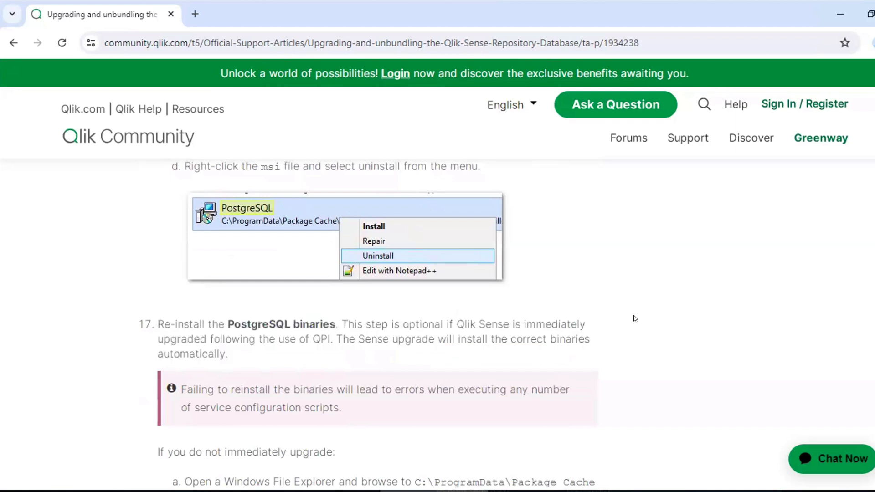
scroll(628, 335, "down", 2)
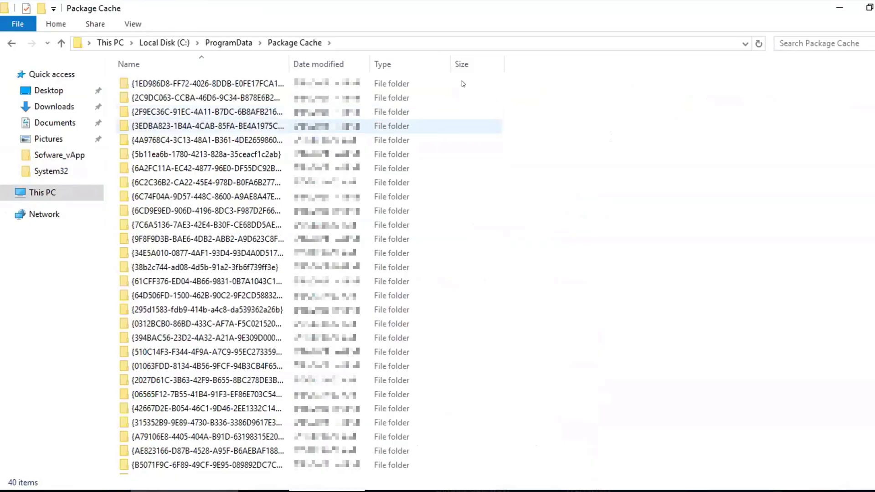
Search C:\ProgramData\Package Cache for postgresql and compare the PostgreSQL and PostgreSQL125 installer packages
left_click(778, 40)
type("pos")
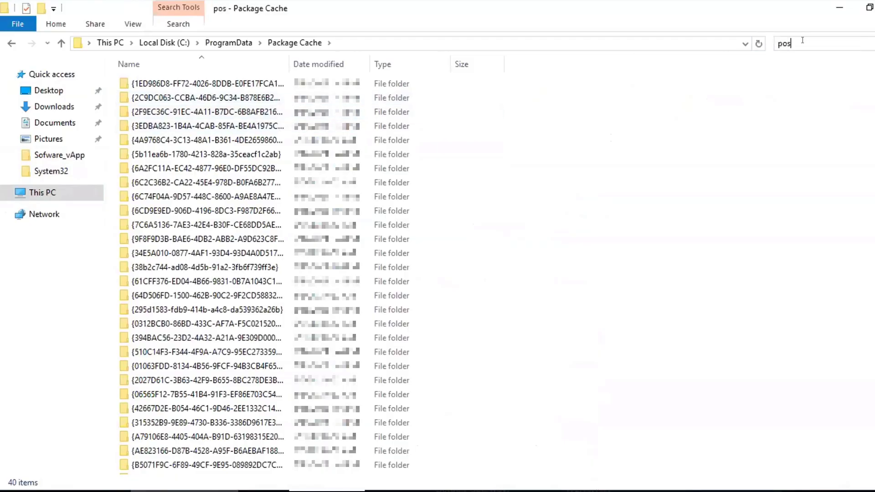
type("tgresql")
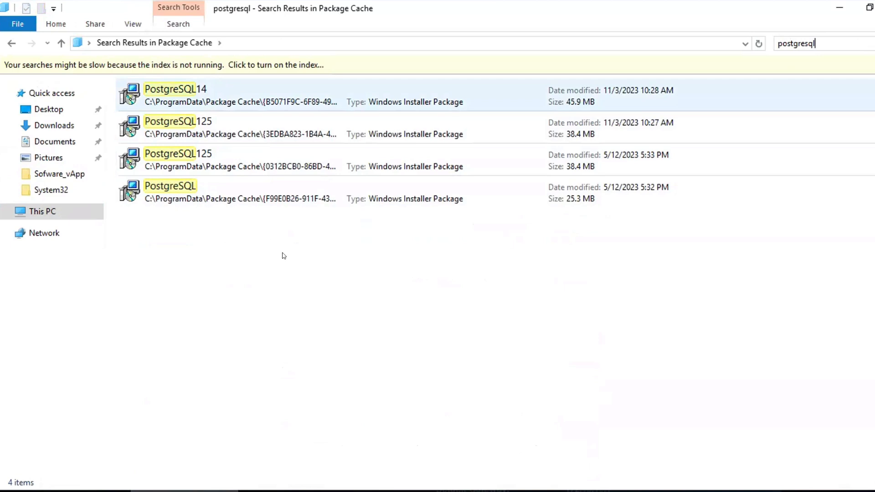
left_click(220, 197)
left_click(209, 158)
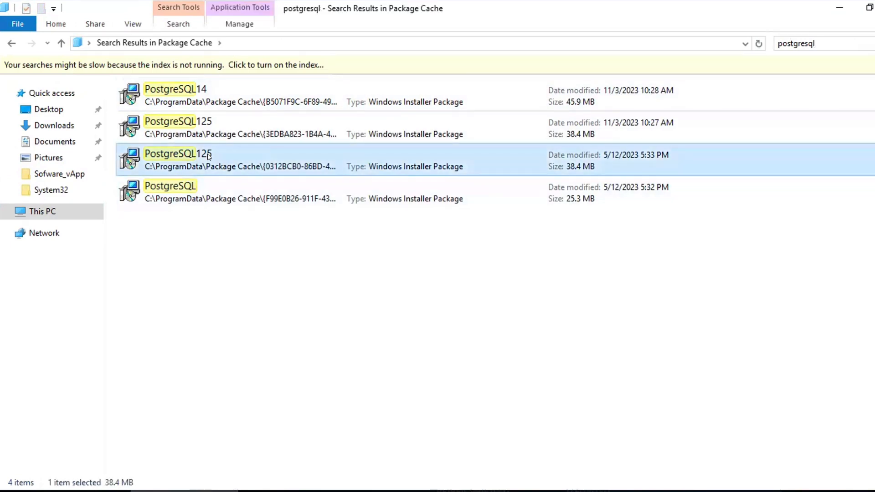
left_click(217, 191)
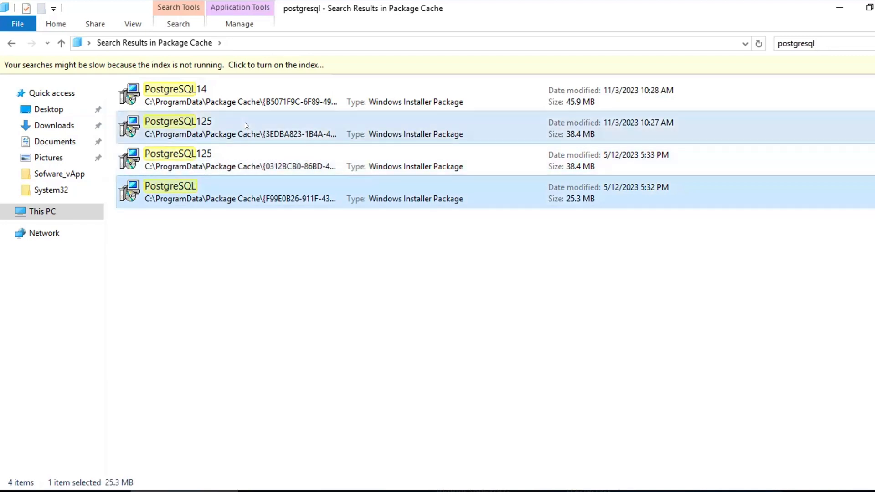
left_click(246, 126)
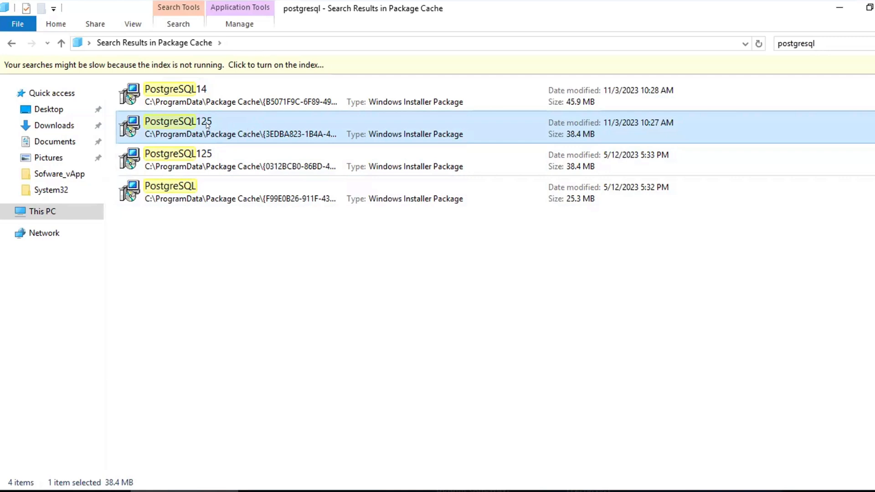
left_click(314, 156)
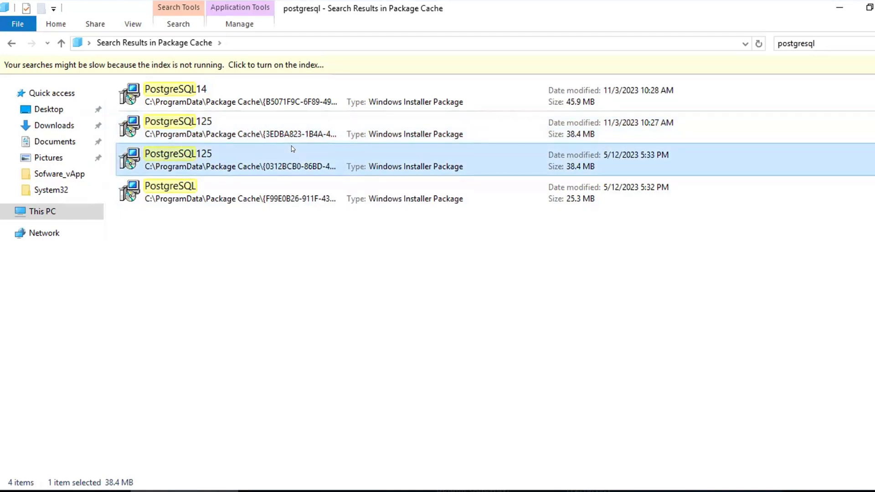
Try to uninstall the PostgreSQL125 installer package dated 5/12/2023 and dismiss the Windows Installer message
right_click(293, 154)
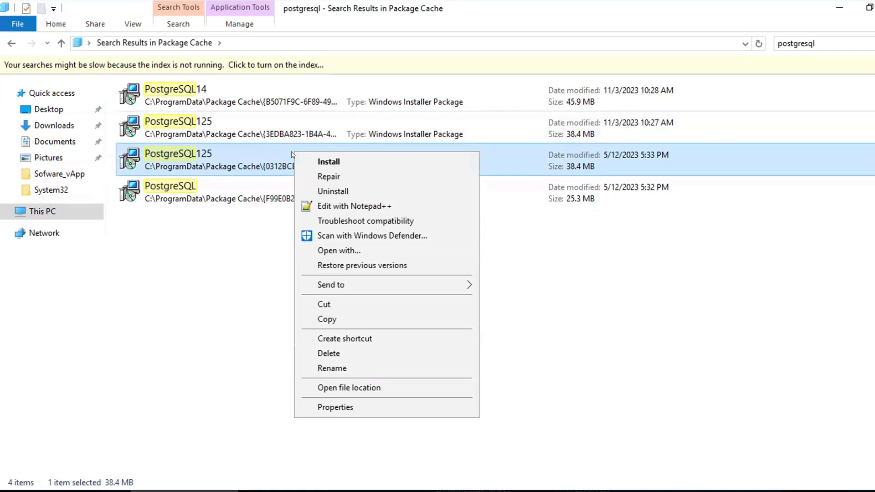
left_click(335, 191)
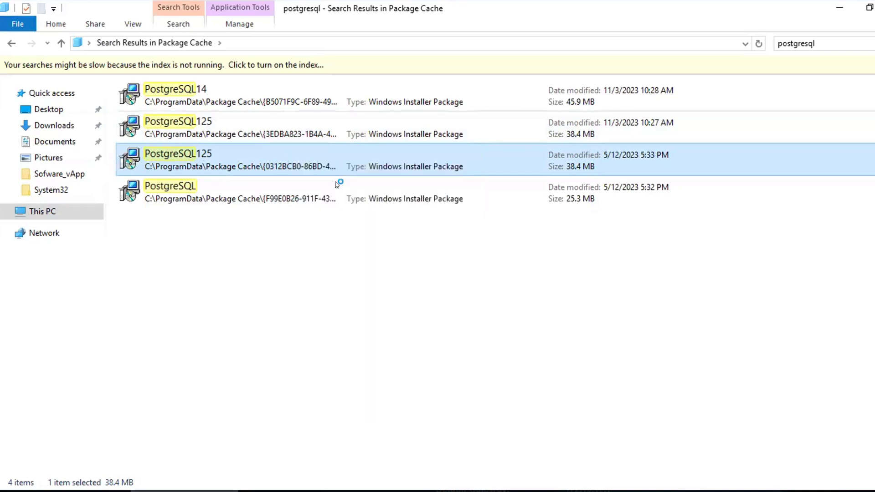
left_click(429, 277)
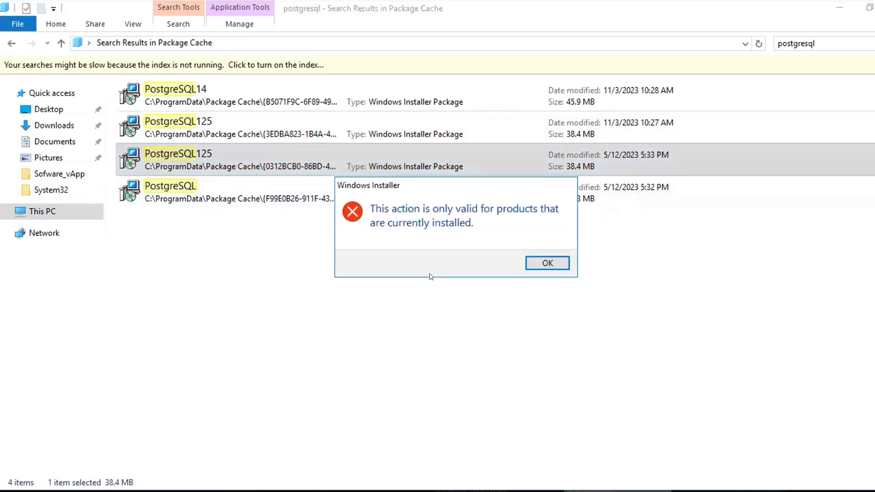
left_click(554, 265)
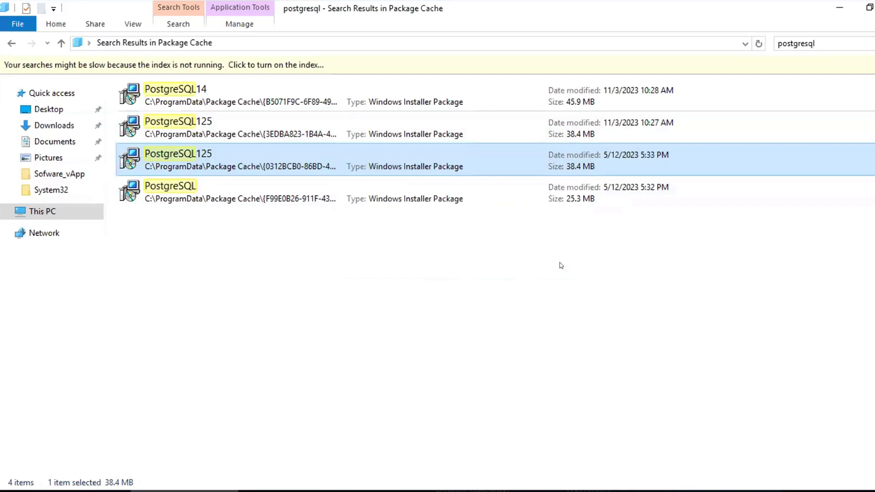
Uninstall the PostgreSQL125 installer package dated 11/3/2023
left_click(420, 135)
right_click(420, 136)
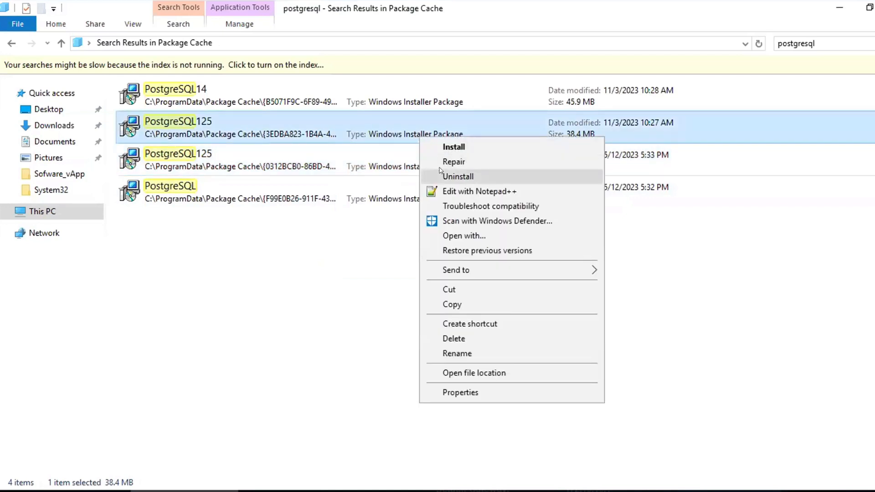
left_click(440, 171)
left_click(442, 277)
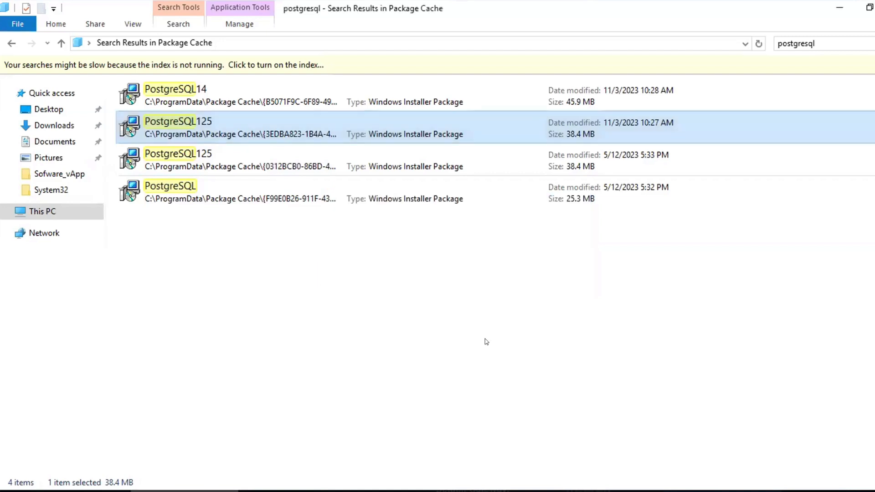
Open the file location of the PostgreSQL125 package dated 5/12/2023 and copy its folder path
left_click(215, 155)
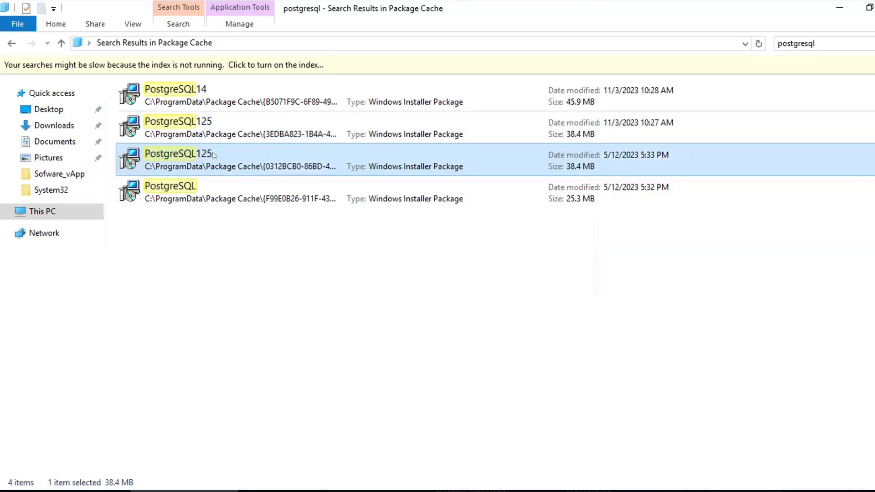
right_click(225, 156)
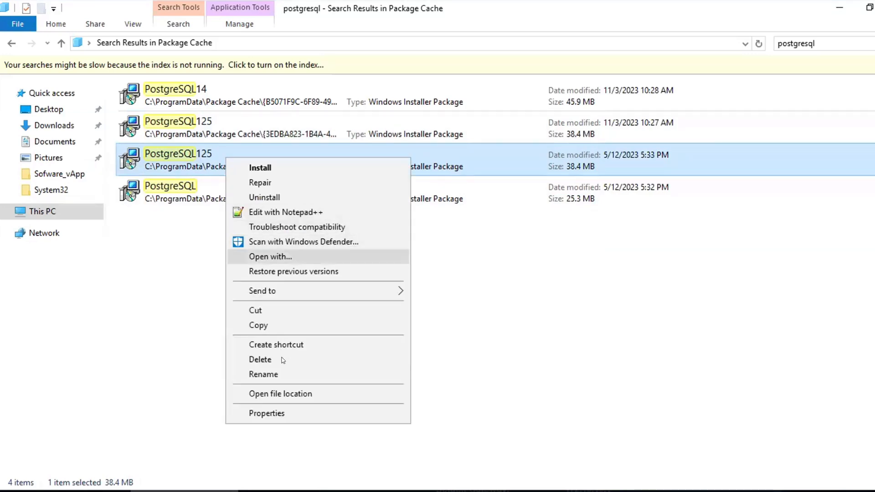
left_click(282, 394)
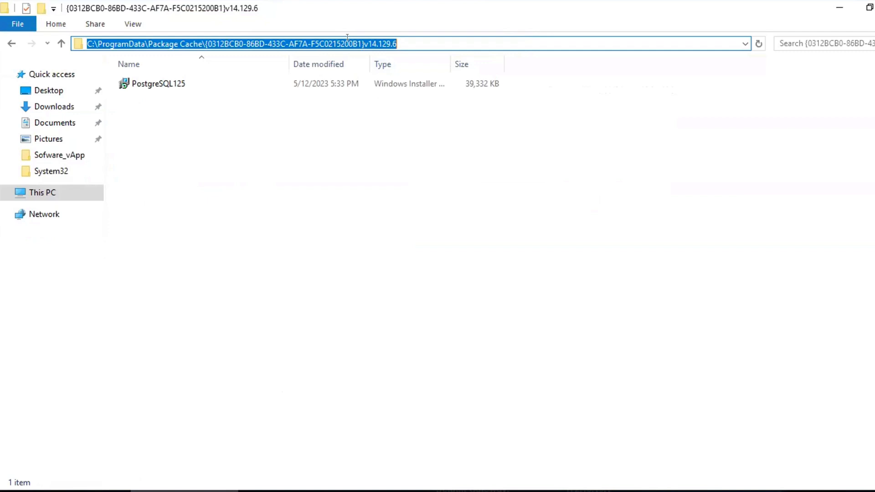
right_click(348, 40)
left_click(379, 85)
Run Command Prompt as administrator and change directory to C:\ProgramData\Package Cache\{0312BCB0-86BD-433C-AF7A-F5C0215200B1}v14.129.6
key("super")
type("cmd")
right_click(161, 133)
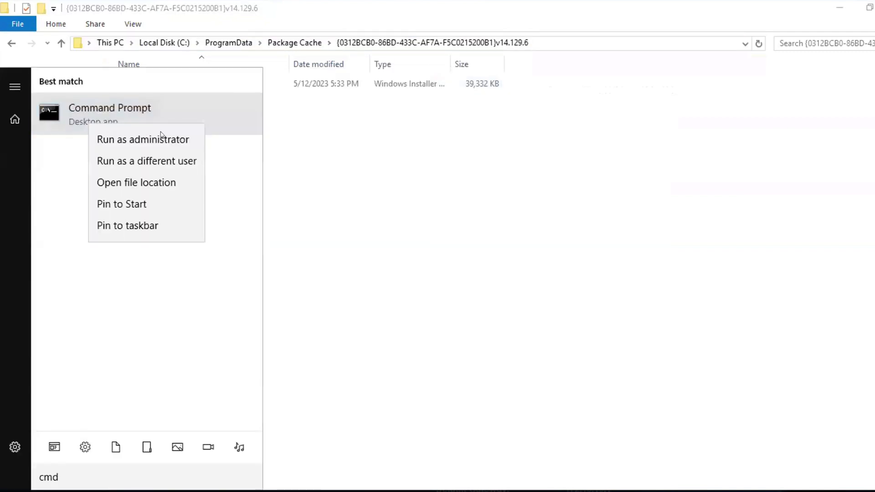
left_click(161, 138)
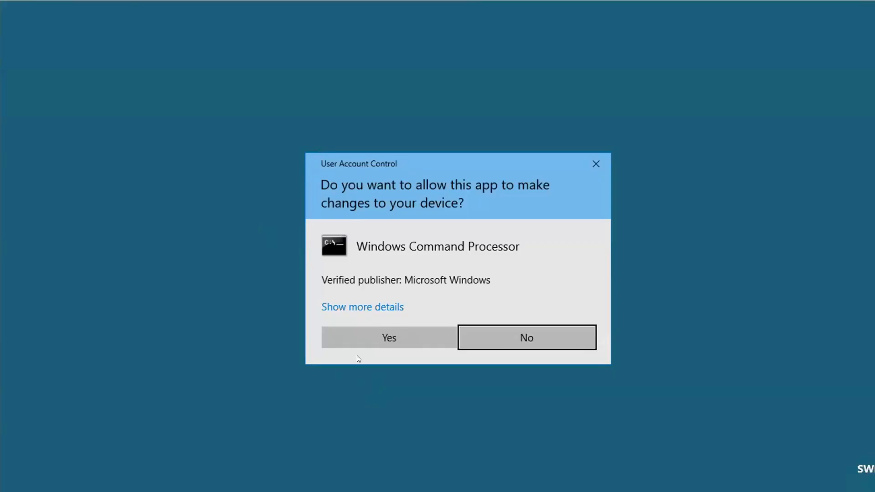
left_click(357, 337)
type("cd")
right_click(375, 308)
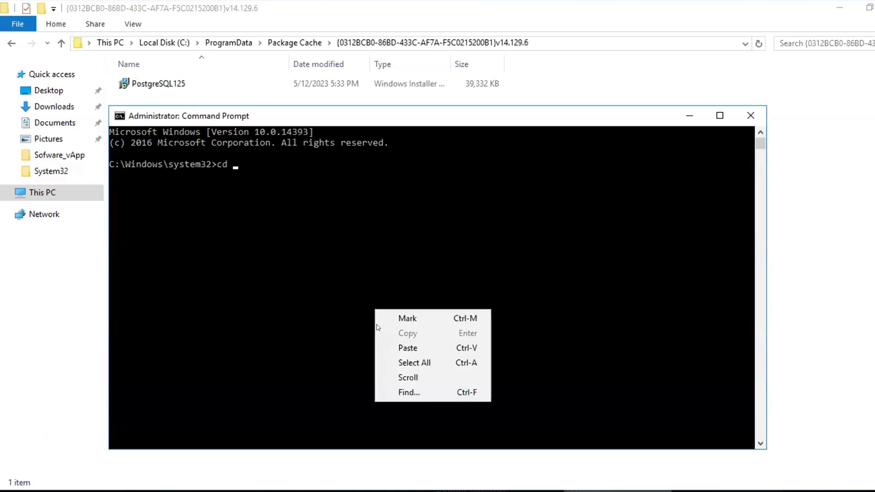
left_click(433, 346)
key("Return")
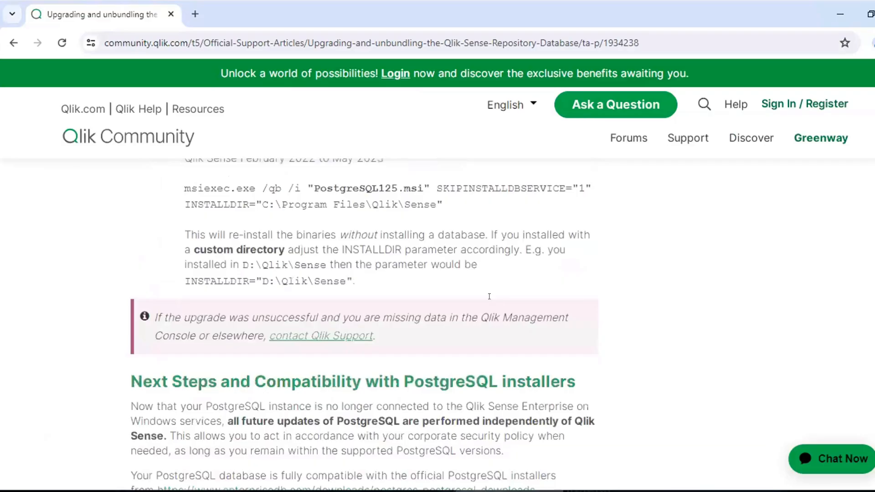
Copy the article's reinstall command and run it in Command Prompt: msiexec.exe /qb /i "PostgreSQL125.msi" SKIPINSTALLDBSERVICE="1" INSTALLDIR="C:\Program Files\Qlik\Sense"
left_click_drag(442, 201, 186, 183)
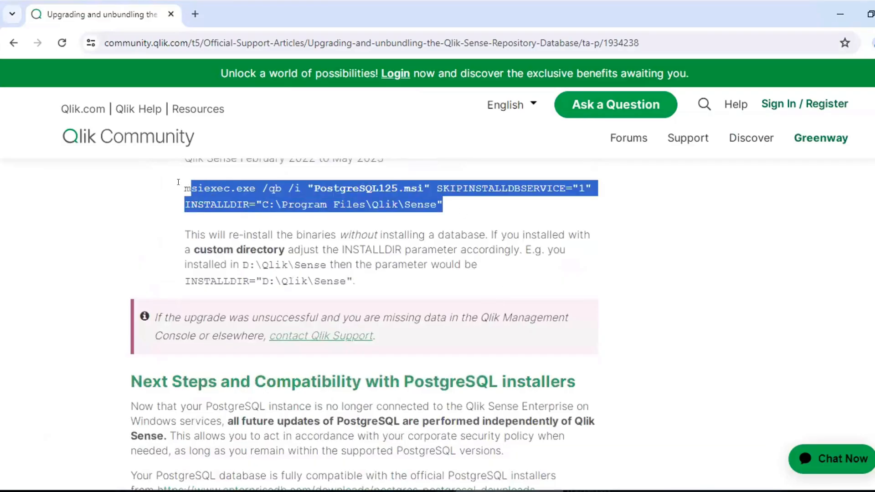
right_click(225, 199)
left_click(227, 204)
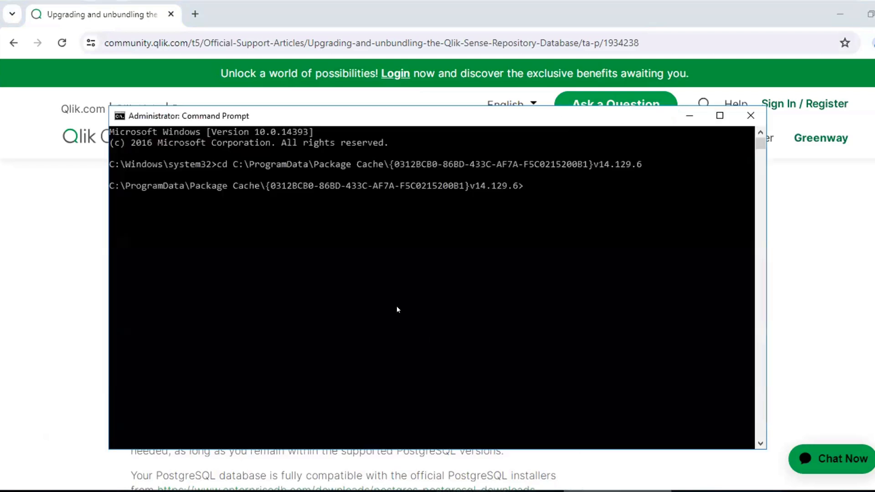
right_click(397, 305)
left_click(423, 348)
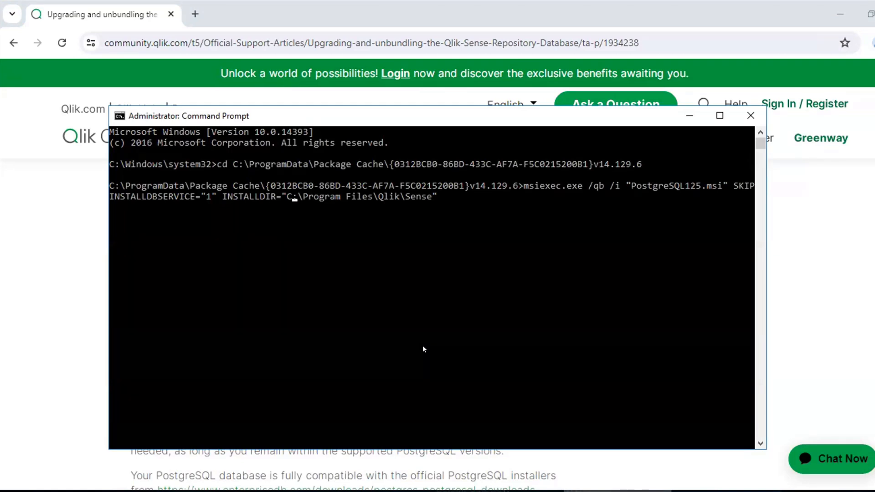
key("Return")
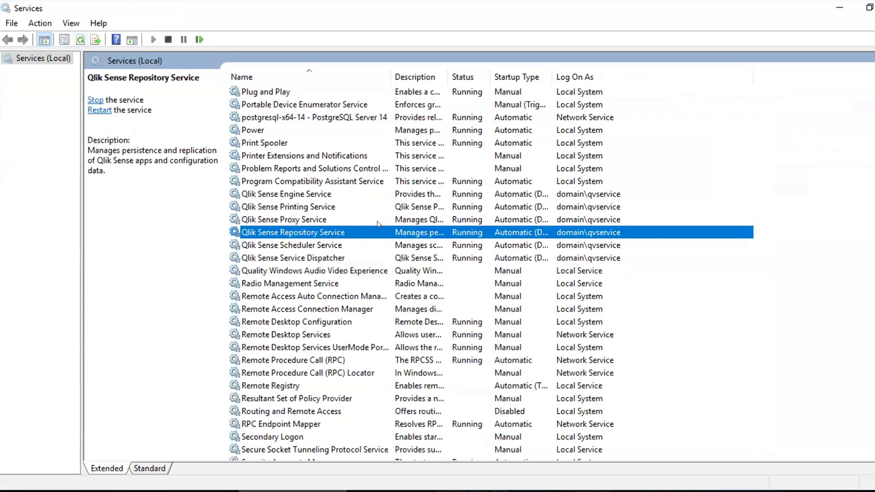
Minimize Services and open C:\ProgramData\Qlik\Sense\Repository\PostgreSQL in File Explorer to check its database folders
left_click(838, 14)
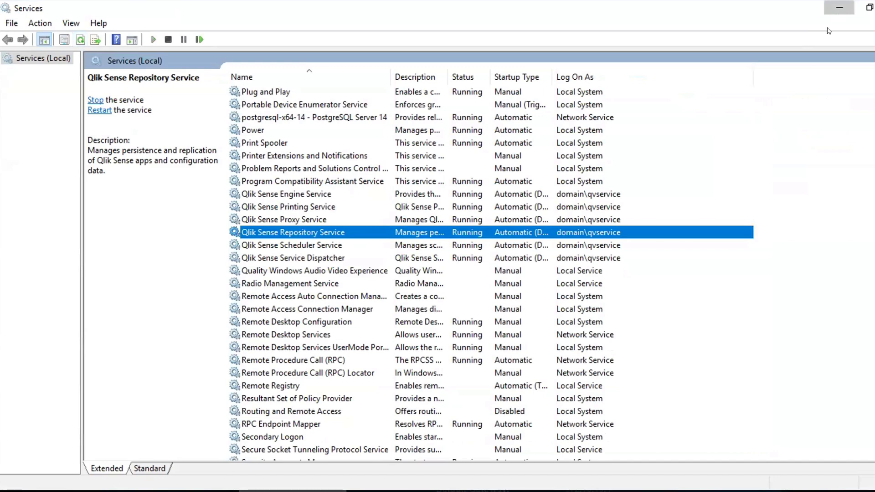
double_click(171, 126)
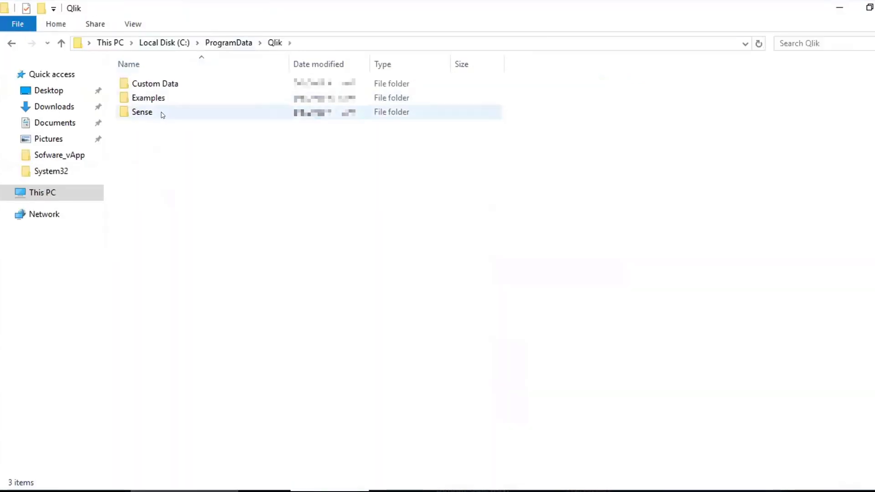
double_click(163, 113)
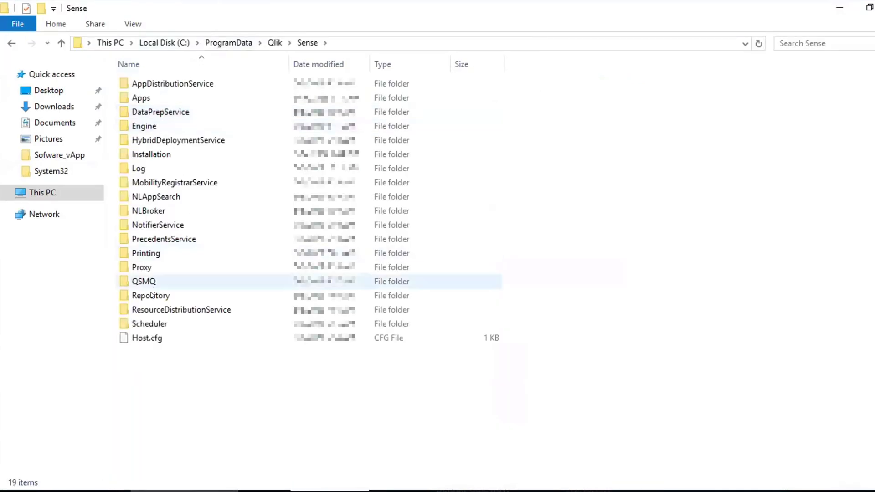
double_click(151, 296)
double_click(140, 124)
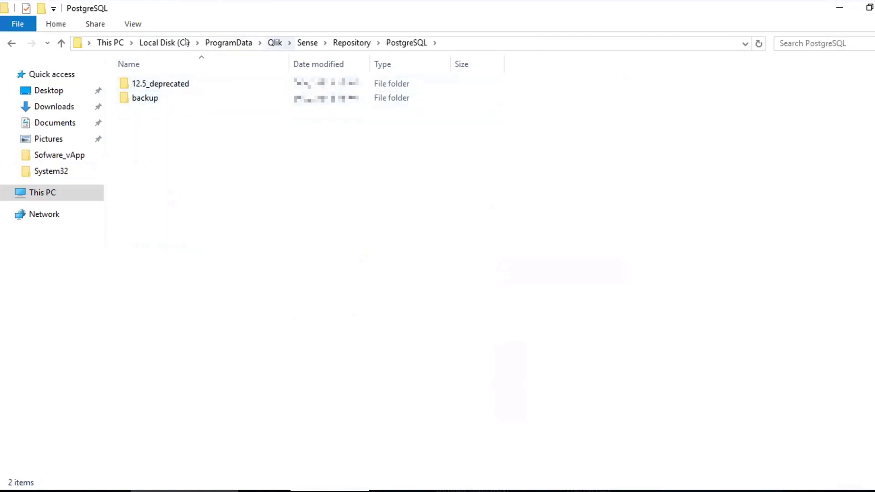
Browse to C:\Program Files\Qlik\Sense\Repository\PostgreSQL and open its 12.5 folder to check the reinstalled binaries
left_click(163, 42)
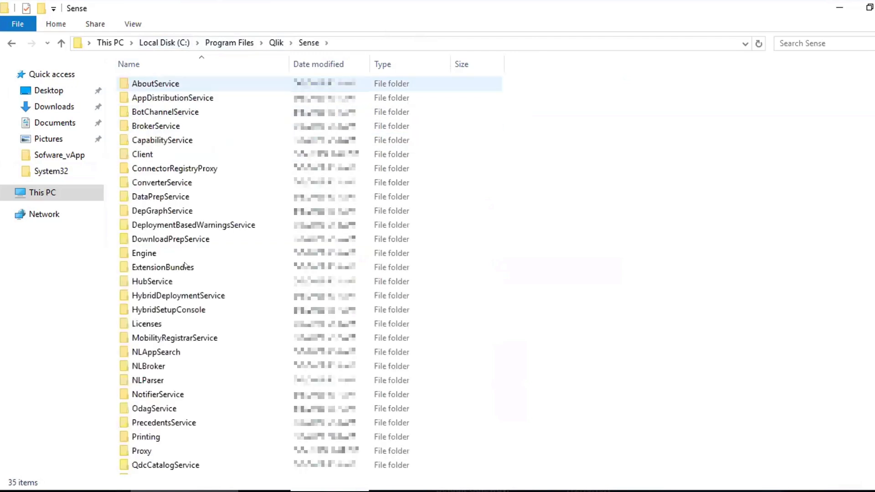
left_click(185, 267)
key("r")
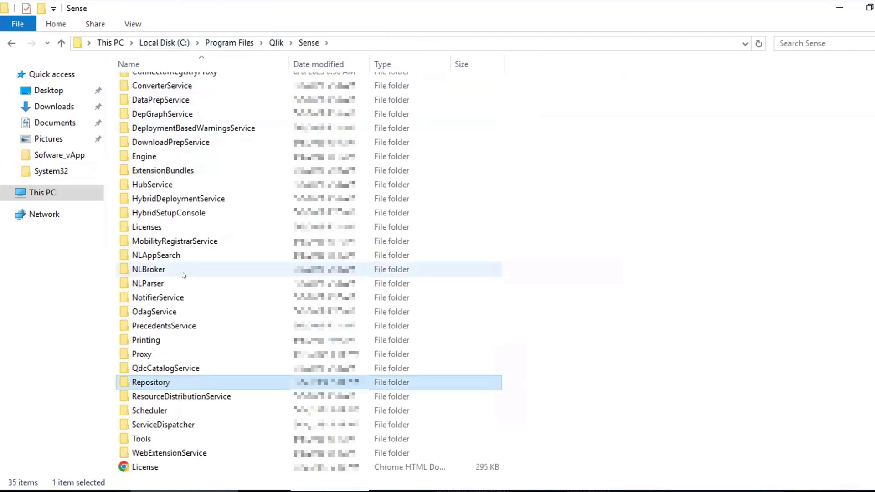
double_click(177, 384)
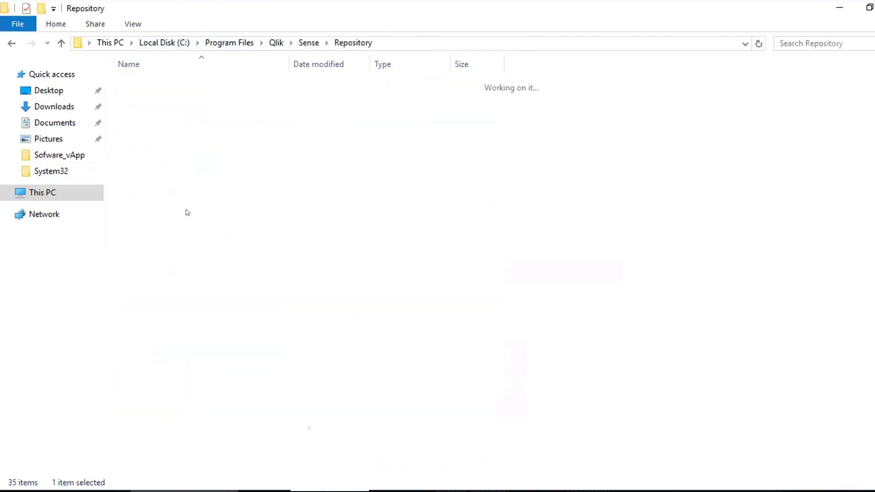
double_click(152, 210)
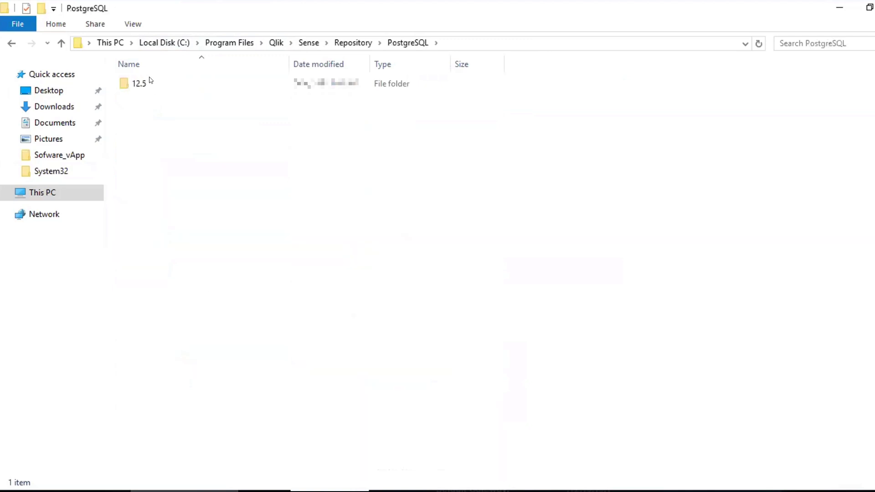
double_click(134, 84)
double_click(128, 82)
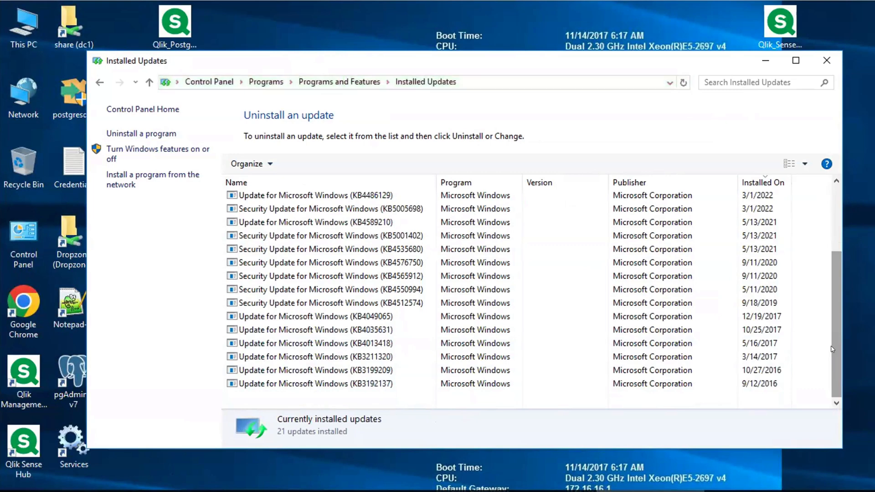
Review the full list of installed Windows updates by installation date and close the list
scroll(828, 245, "up", 1)
scroll(828, 245, "up", 2)
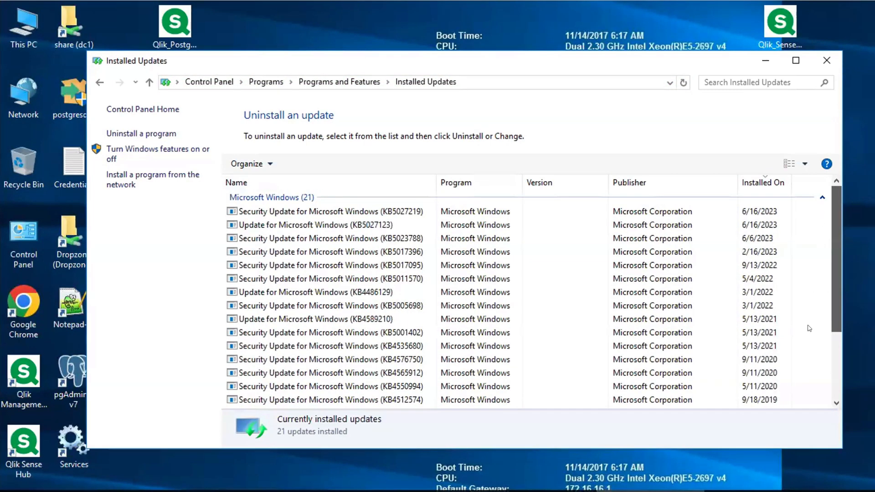
scroll(810, 328, "down", 3)
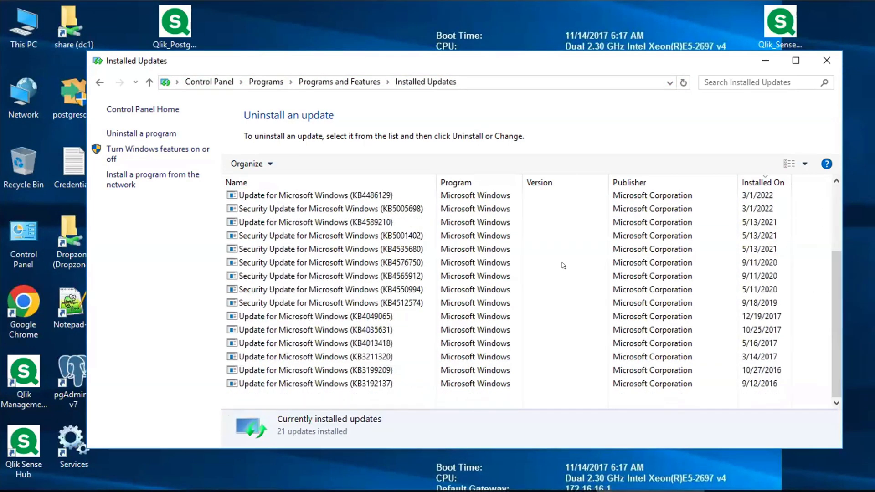
left_click(826, 61)
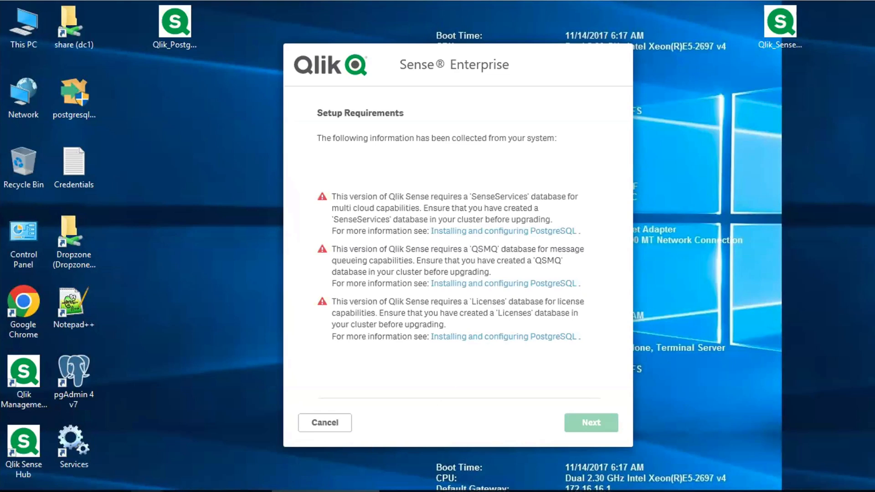
Open the %temp% location in File Explorer, go up to its parent Temp folder and sort the files by date modified
left_click(183, 491)
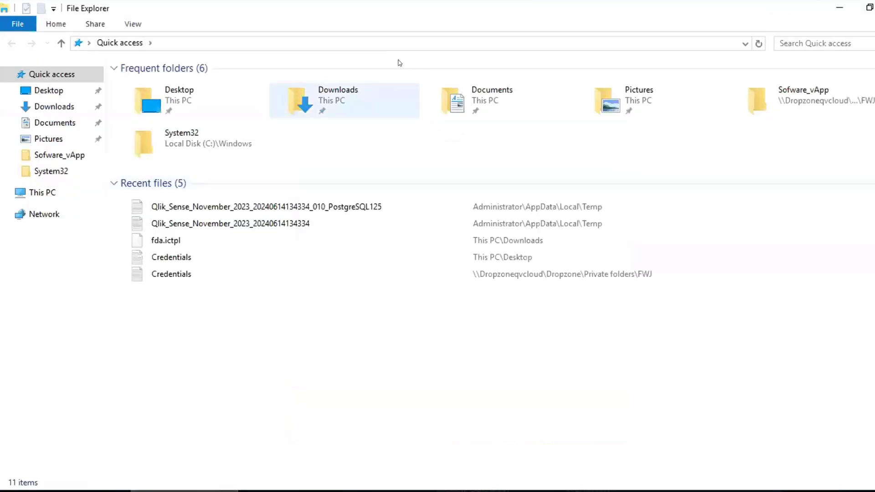
left_click(439, 44)
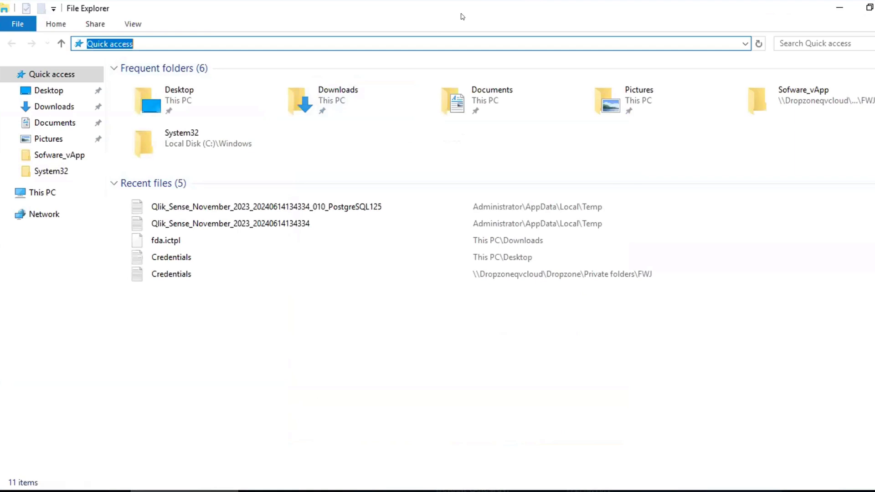
type("%temp")
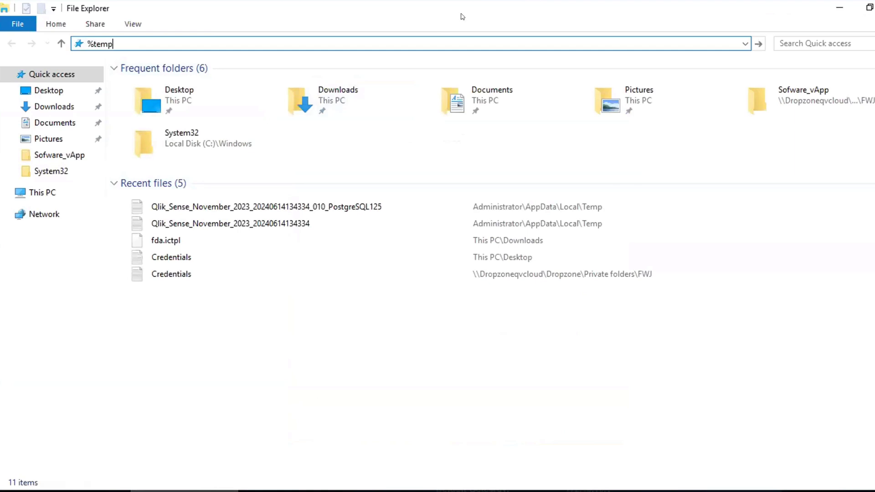
type("%")
key("Return")
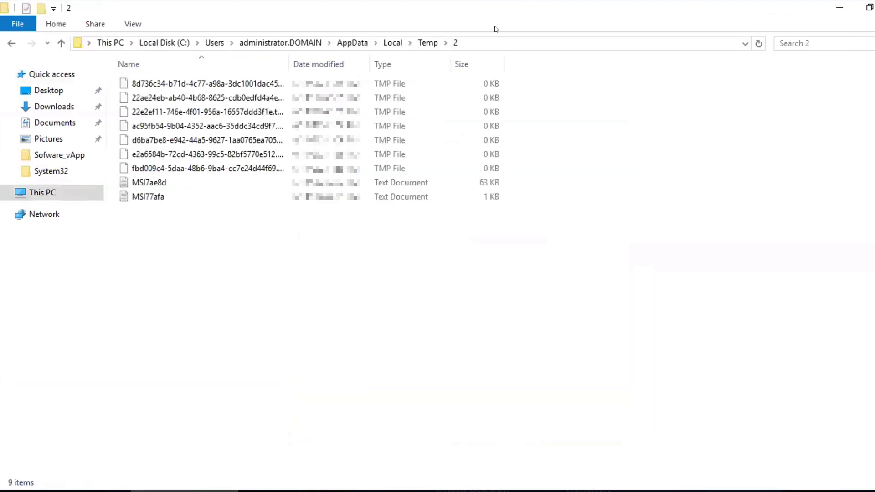
left_click_drag(289, 64, 412, 65)
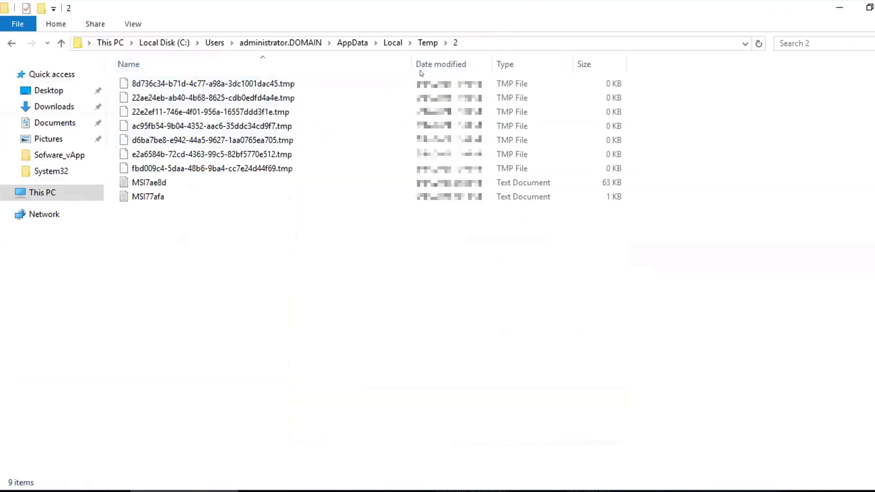
left_click(428, 43)
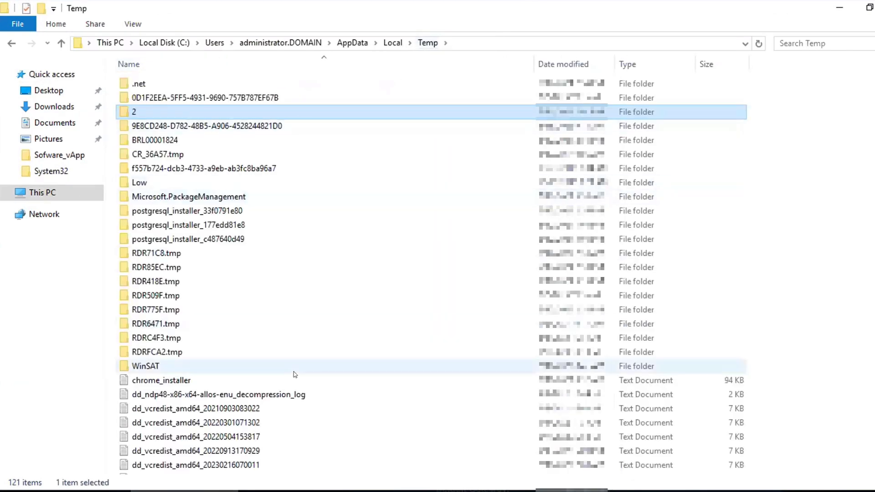
left_click(294, 380)
left_click(564, 64)
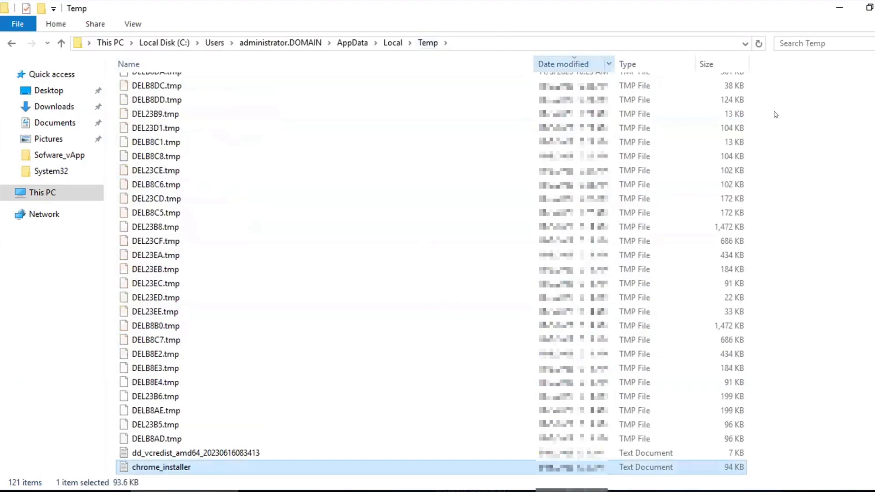
Open the newest Qlik_Sense_November_2023 log, maximize it and examine the PostgreSQL connection test entries, highlighting the host, port and username for Licenses
left_click_drag(874, 424, 874, 114)
double_click(325, 82)
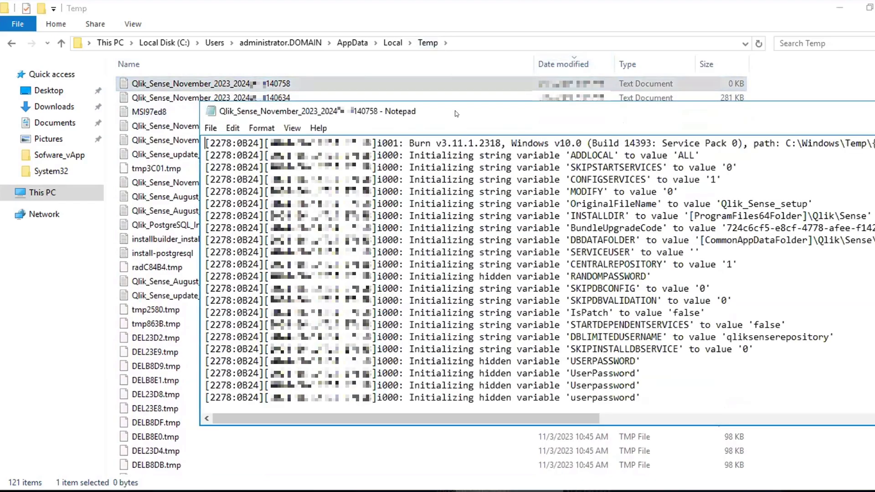
double_click(456, 112)
scroll(522, 298, "down", 20)
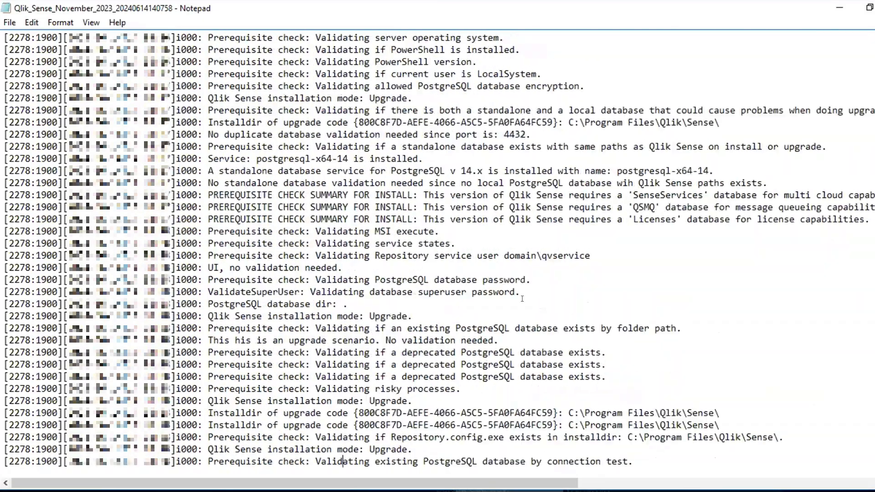
scroll(522, 298, "up", 2)
left_click_drag(300, 340, 520, 479)
left_click(422, 389)
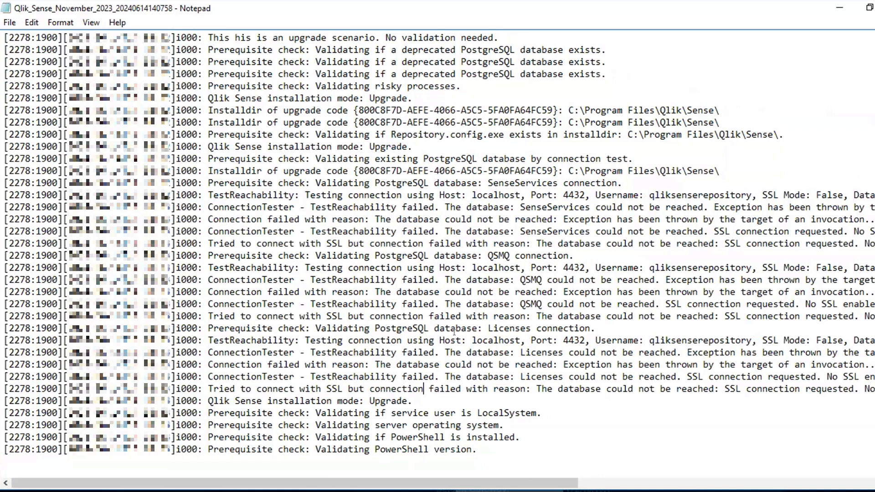
left_click_drag(462, 341, 755, 340)
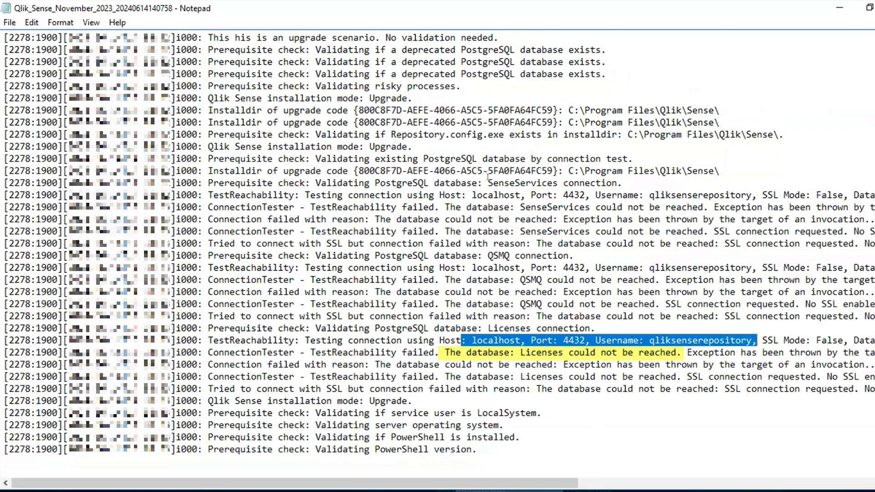
Open Local Security Policy and show the Security Options under Local Policies
key("super")
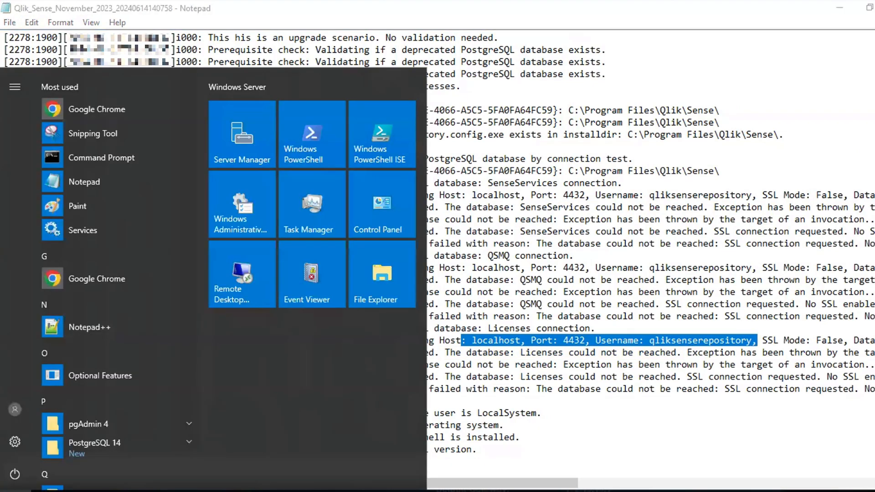
type("local")
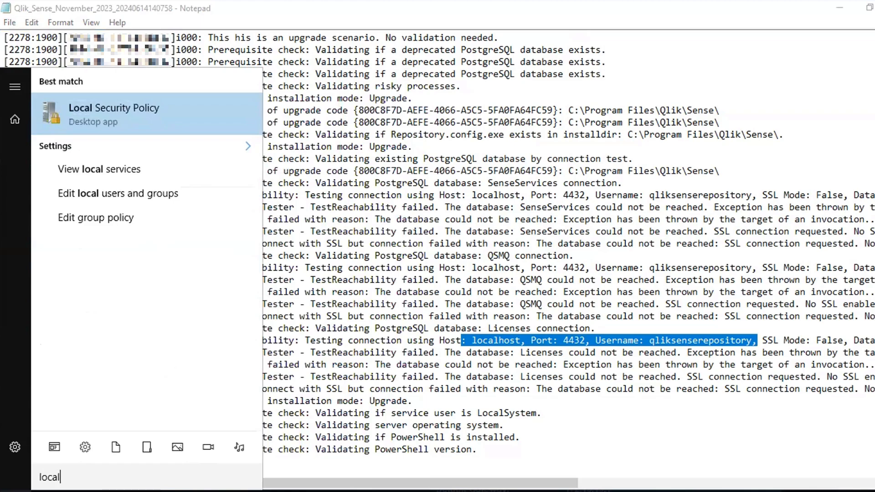
key("Return")
left_click(13, 87)
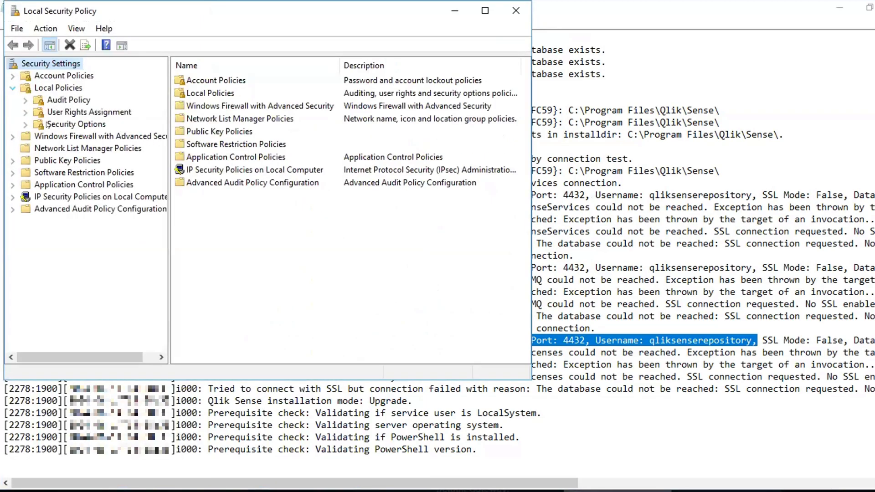
left_click(46, 123)
Set the policy "System cryptography: Use FIPS compliant algorithms for encryption, hashing, and signing" to Disabled
left_click(224, 205)
key("s")
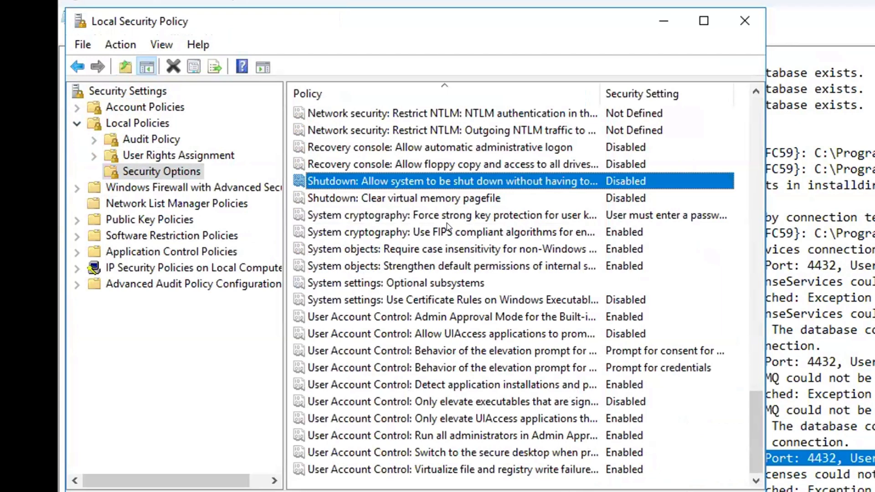
left_click(447, 223)
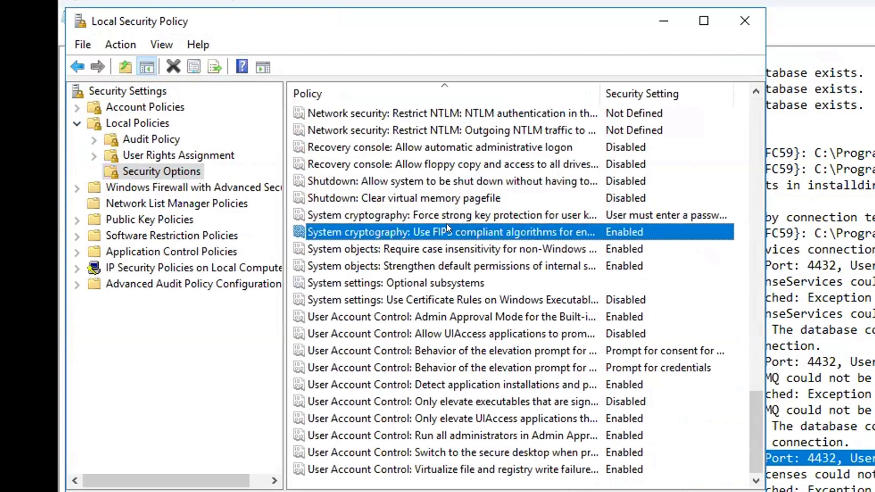
double_click(447, 224)
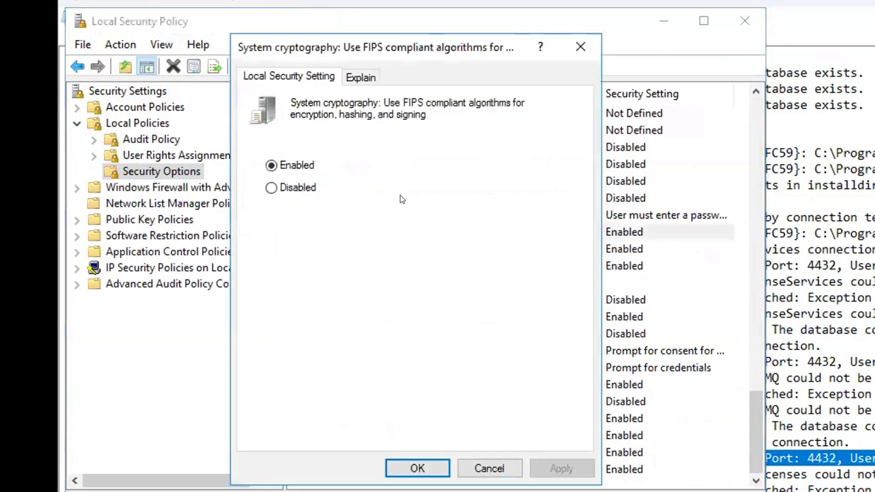
left_click(292, 187)
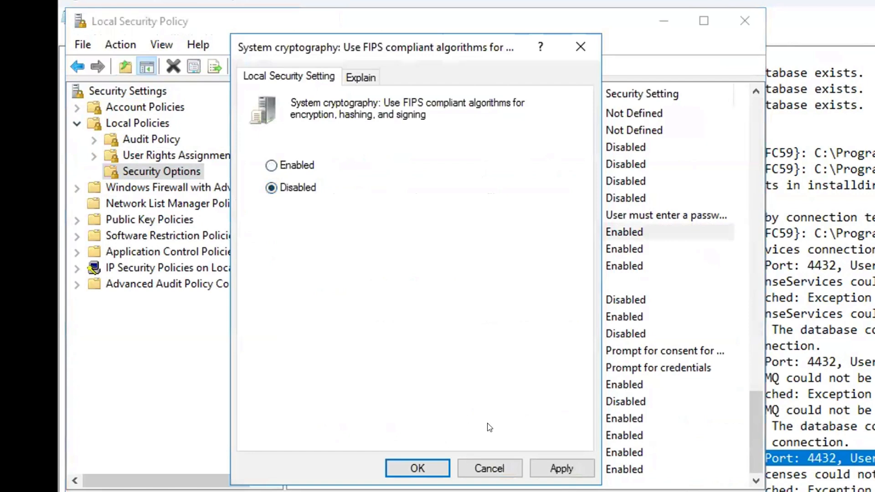
left_click(562, 468)
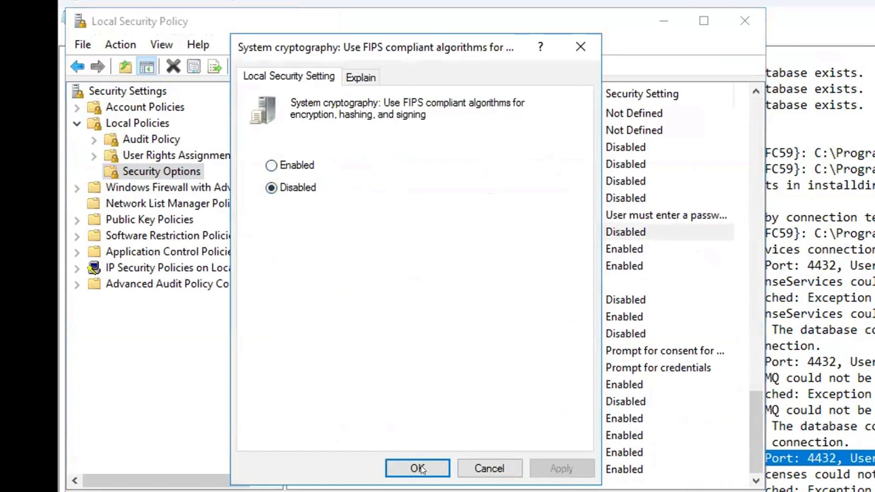
left_click(391, 469)
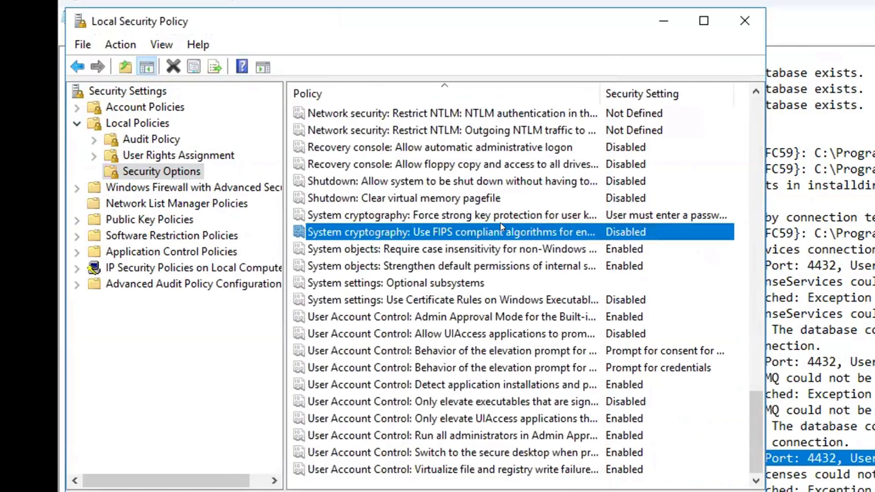
Set "System cryptography: Force strong key protection for user keys stored on the computer" to "User input is not required when new keys are stored and used"
double_click(477, 211)
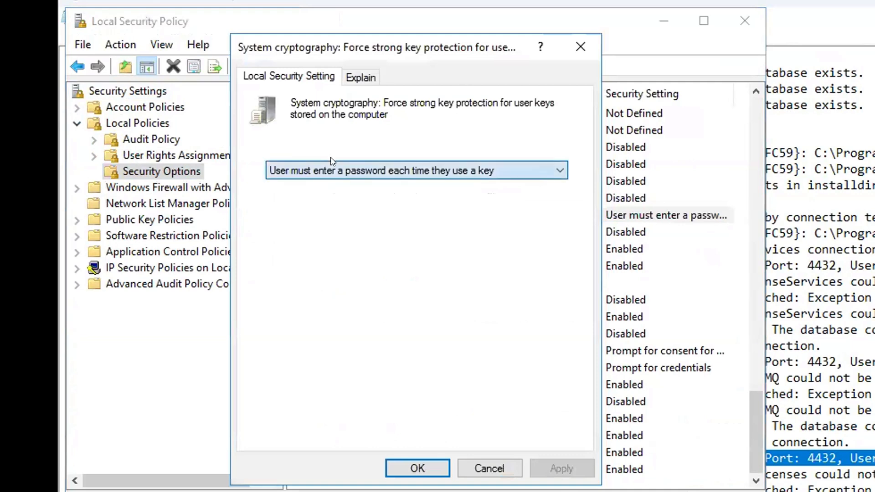
left_click(332, 165)
left_click(334, 186)
left_click(548, 467)
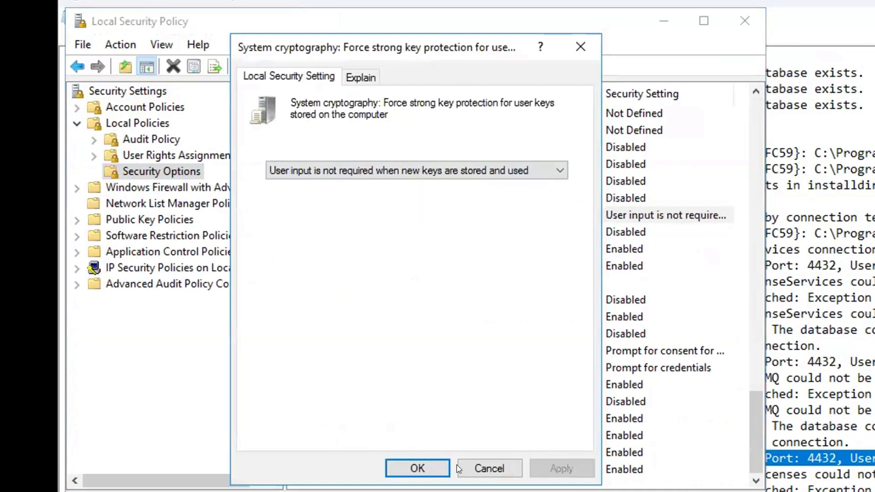
left_click(413, 468)
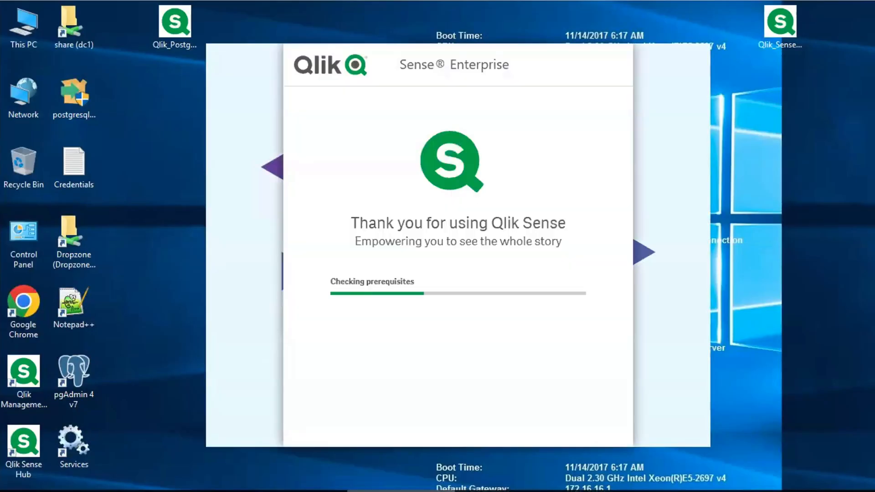
Start the upgrade to Qlik Sense November 2023 and proceed through the installer
left_click(400, 224)
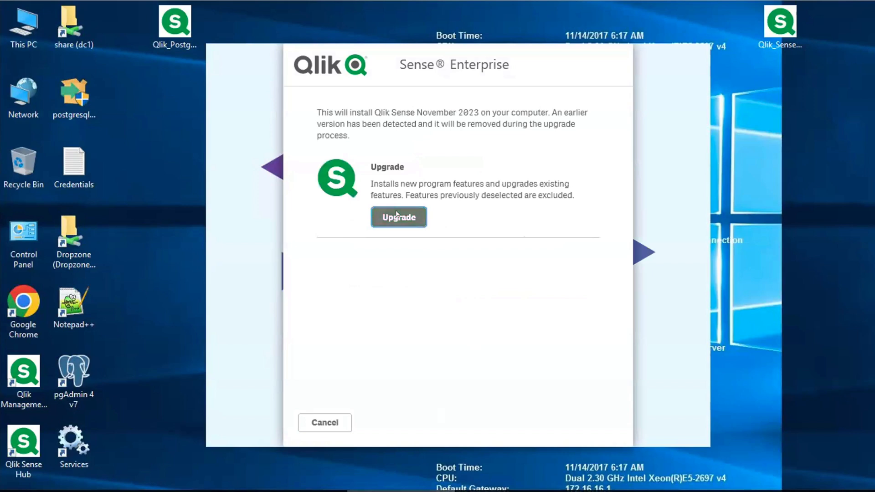
left_click(388, 373)
left_click(581, 418)
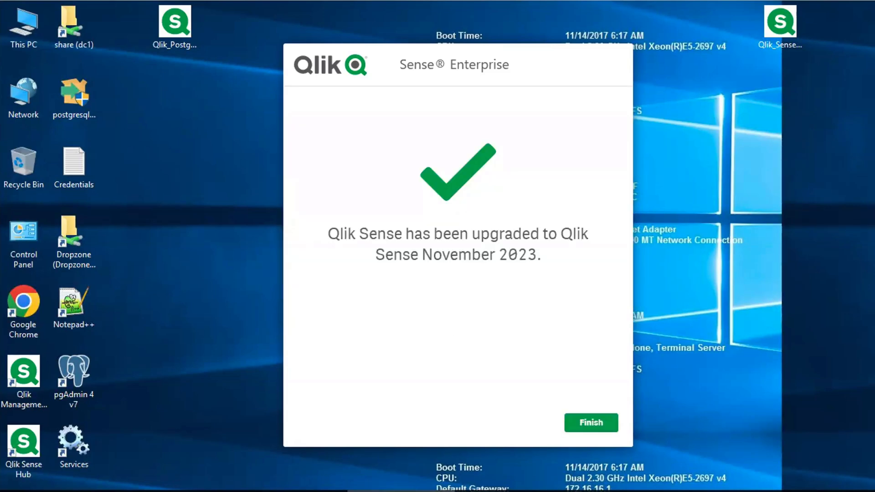
Open Services and check the status of the Qlik Sense and postgresql-x64-14 services
key("Return")
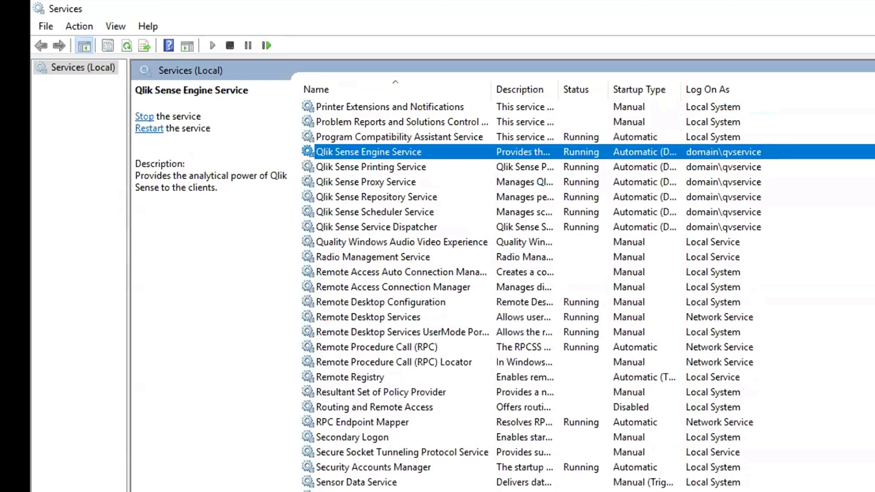
scroll(588, 297, "up", 2)
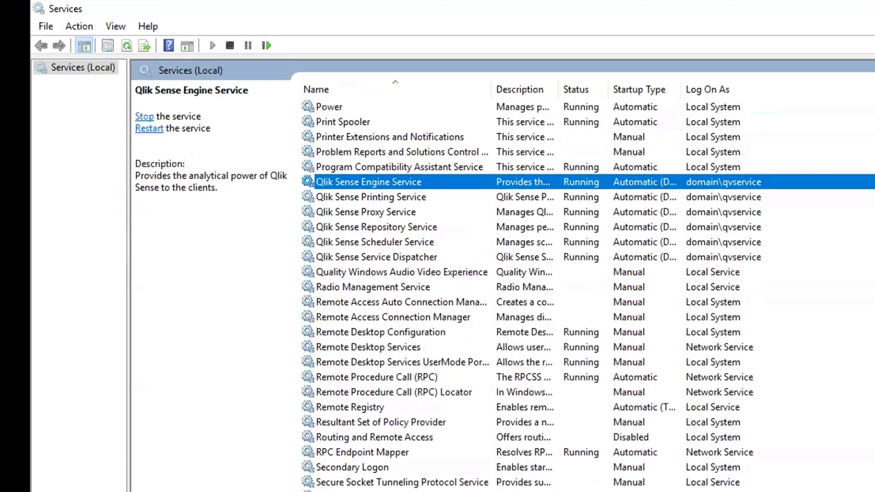
left_click(757, 128)
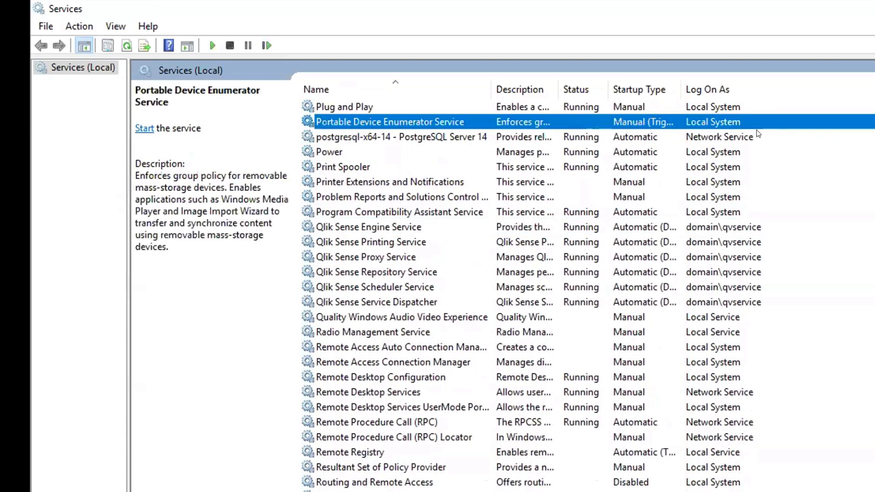
Open the Package Cache folder under C:\ProgramData in File Explorer and search it for "postg"
left_click(758, 132)
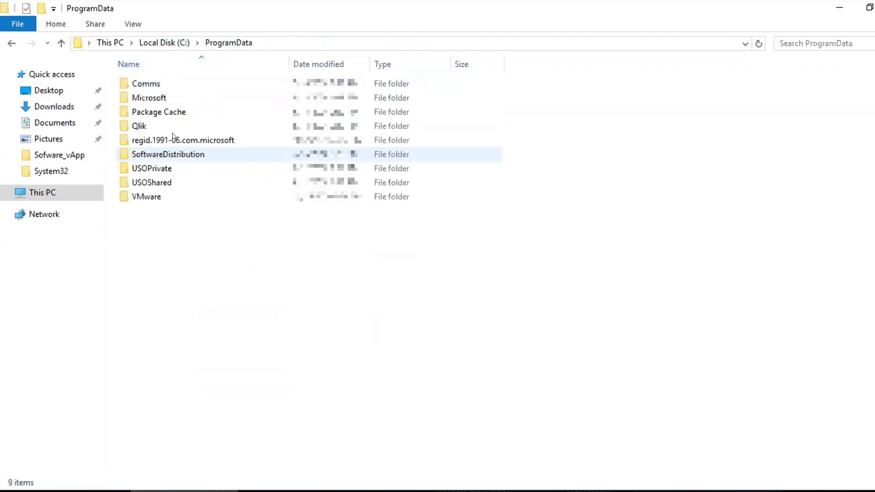
double_click(170, 111)
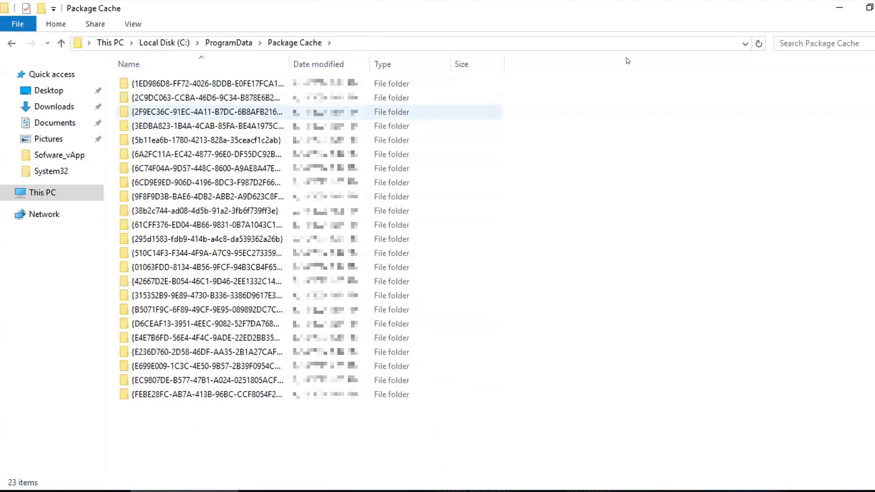
left_click(816, 44)
type("postg")
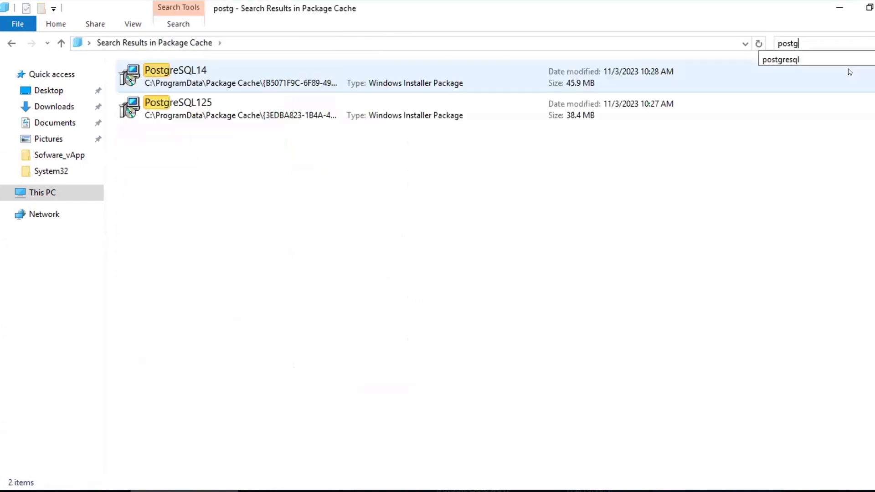
Uninstall the PostgreSQL125 installer package from the search results and confirm the removal
right_click(157, 121)
left_click(228, 165)
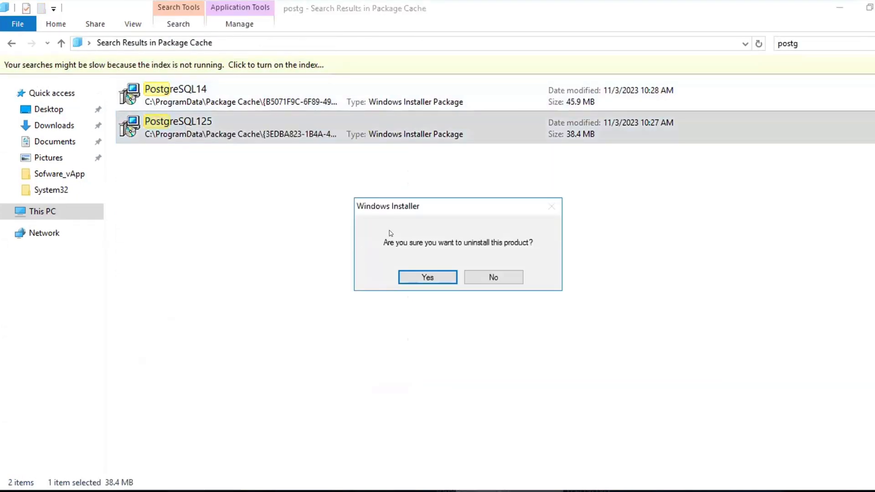
left_click(424, 272)
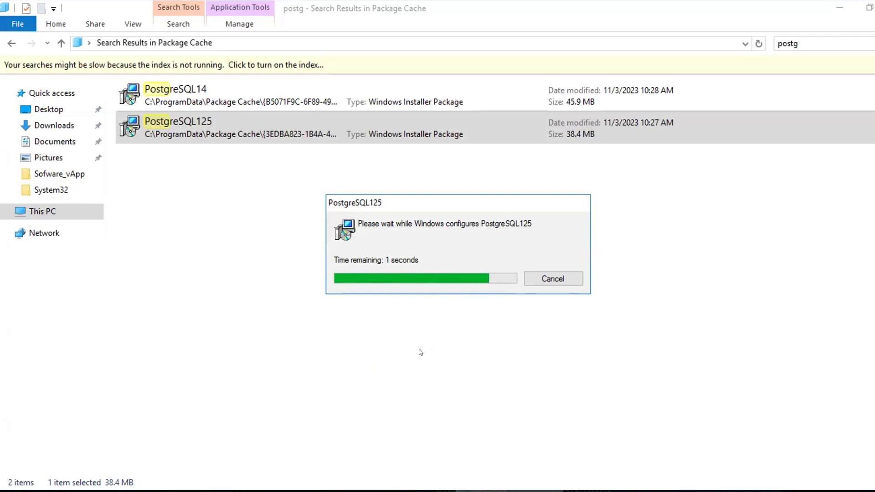
Open the file location of the PostgreSQL14 installer package and copy its folder path
right_click(251, 102)
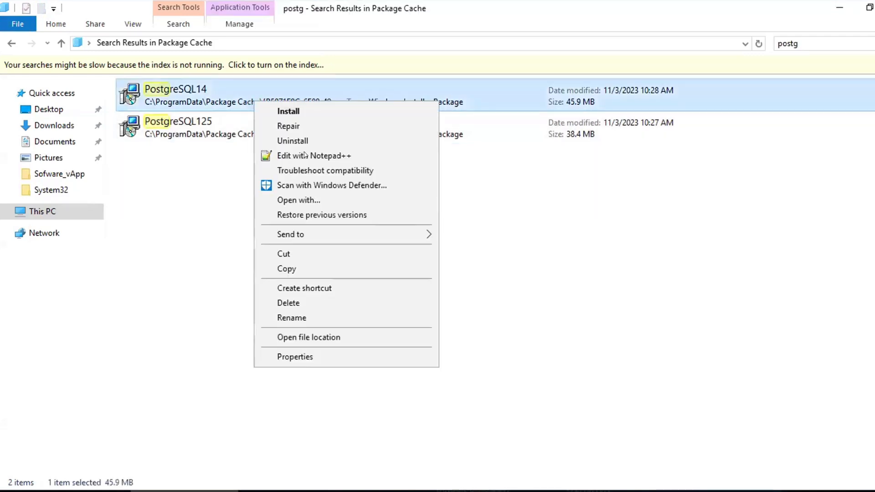
left_click(338, 340)
left_click(593, 43)
right_click(352, 44)
key("ctrl+c")
left_click(372, 84)
Run Command Prompt as administrator and change directory to the copied PostgreSQL14 Package Cache folder
key("super")
type("cmd")
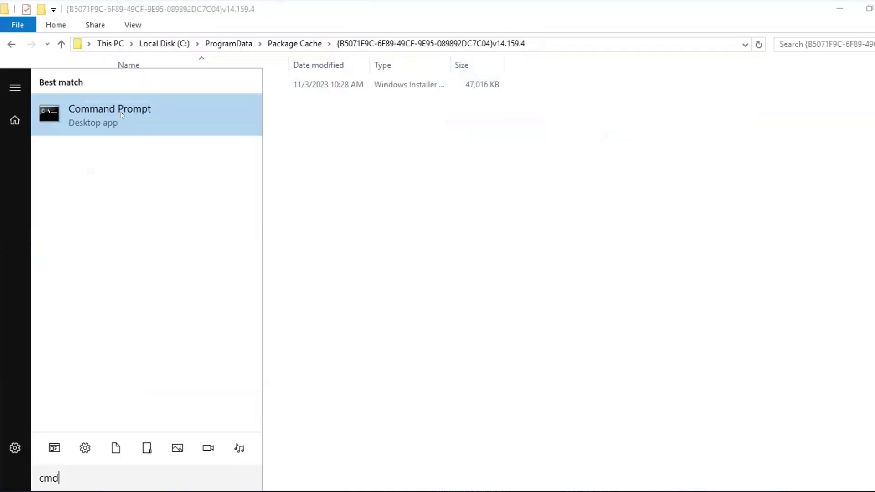
right_click(112, 120)
left_click(119, 131)
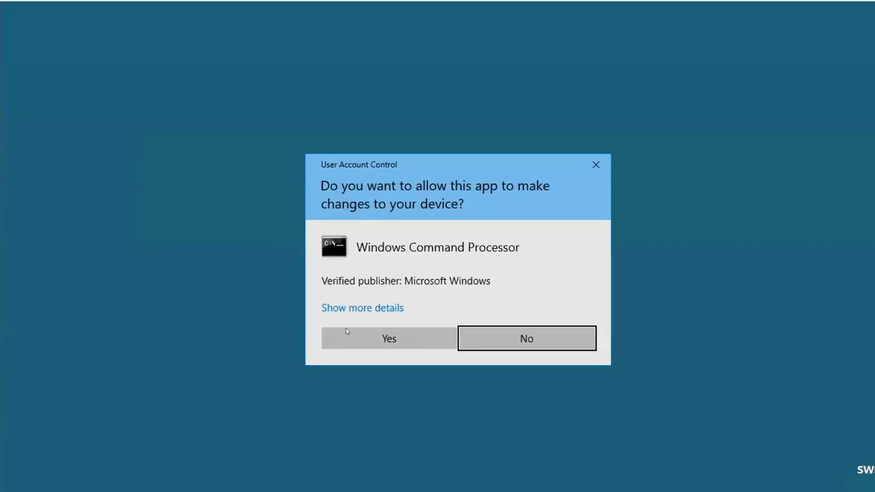
left_click(347, 331)
type("cd")
right_click(294, 217)
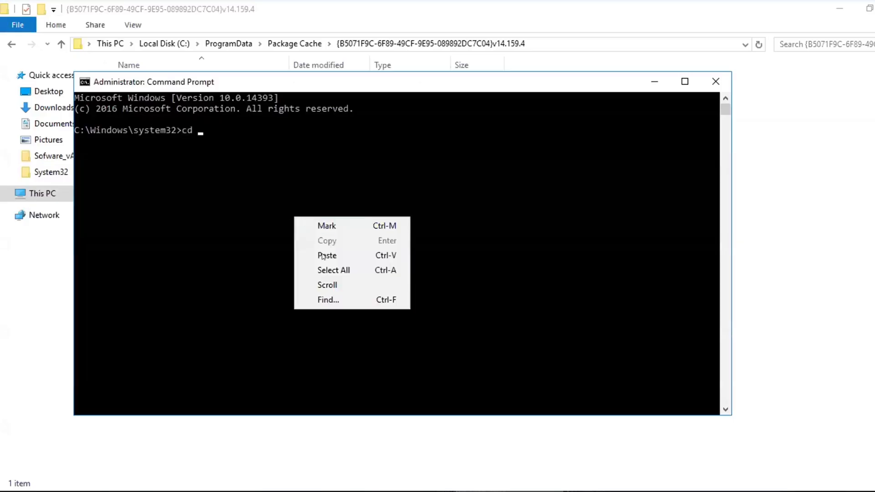
left_click(326, 256)
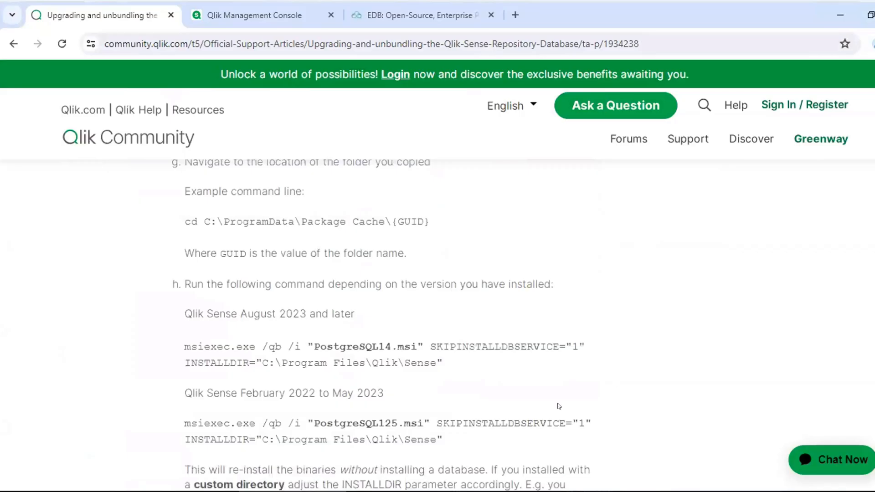
Copy the msiexec command for Qlik Sense August 2023 and later from the Qlik Community article and run it in Command Prompt
left_click_drag(445, 362, 181, 349)
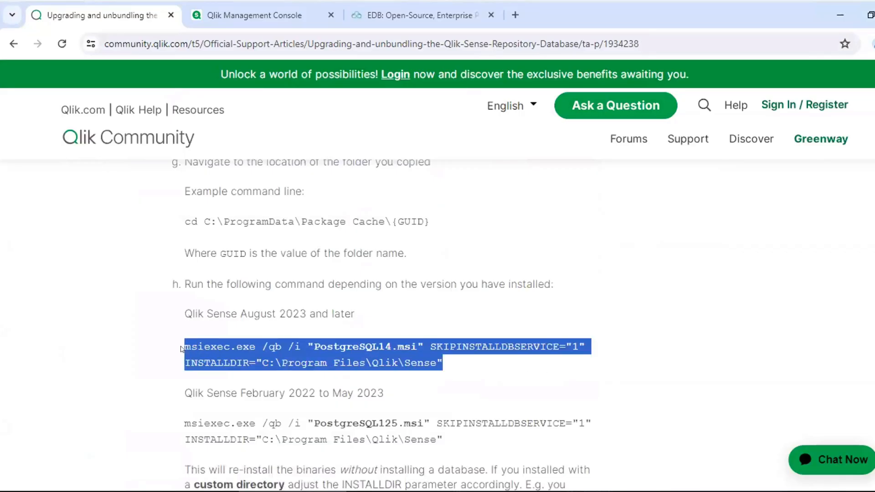
right_click(196, 346)
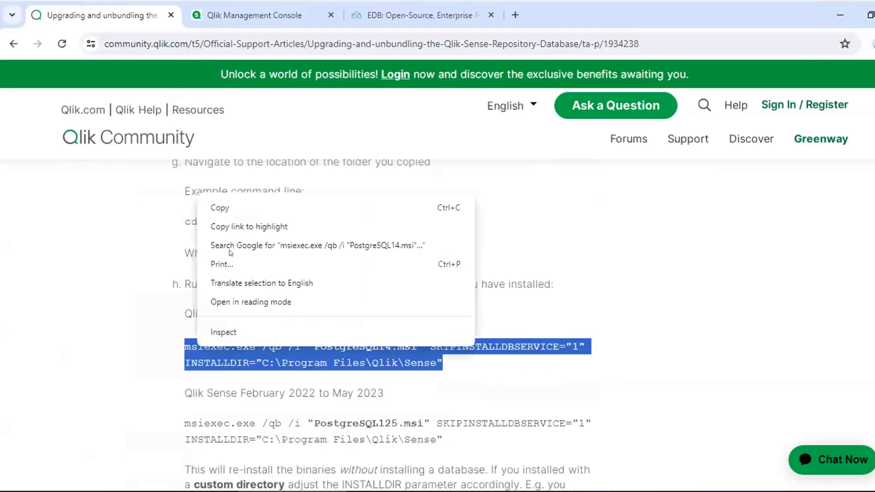
left_click(245, 208)
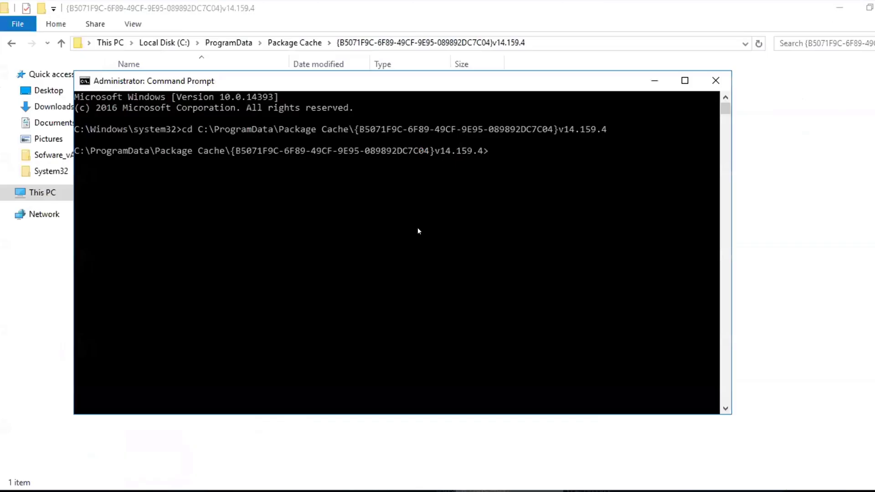
right_click(418, 226)
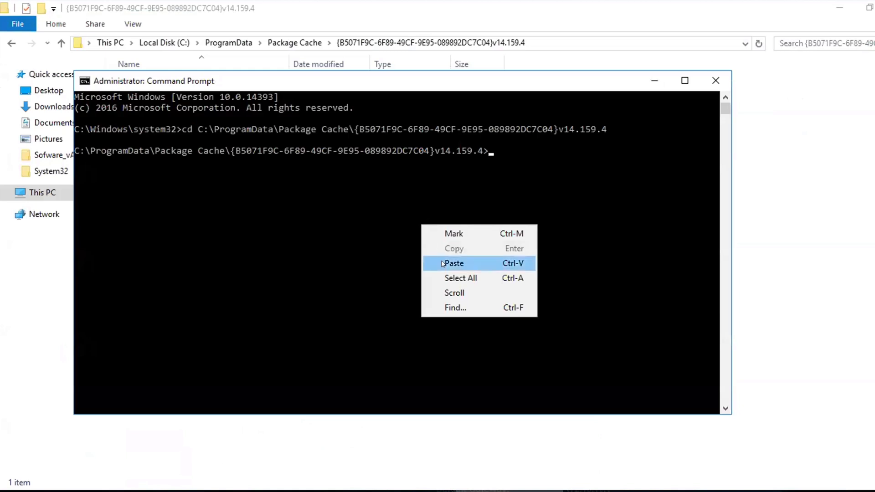
left_click(443, 264)
key("Return")
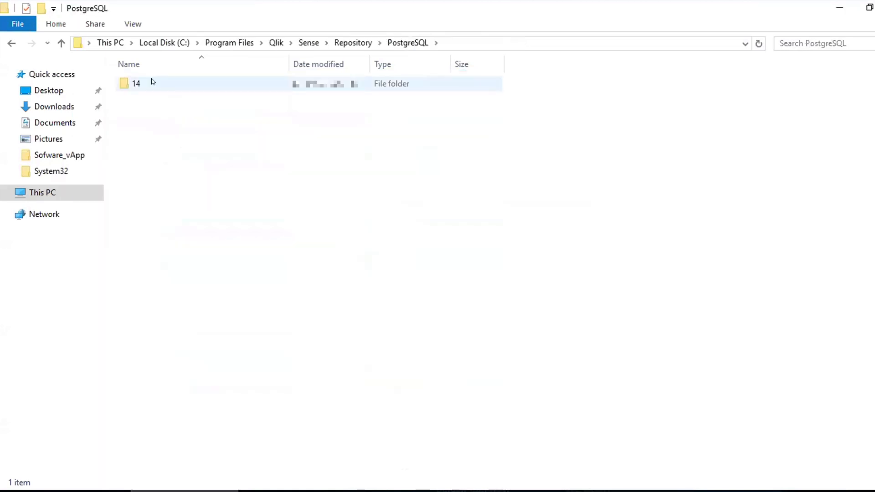
Check the contents of the bin folder in Qlik\Sense\Repository\PostgreSQL\14, then return to Local Disk (C:)
double_click(154, 82)
double_click(153, 83)
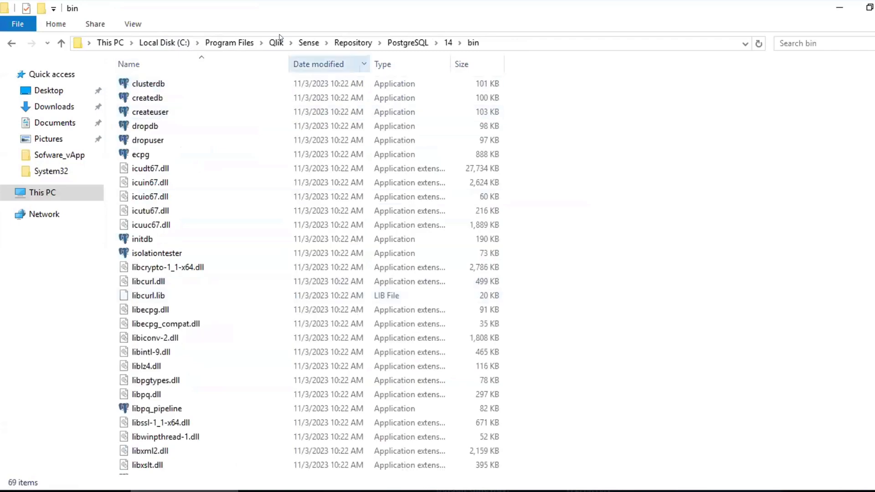
left_click(164, 43)
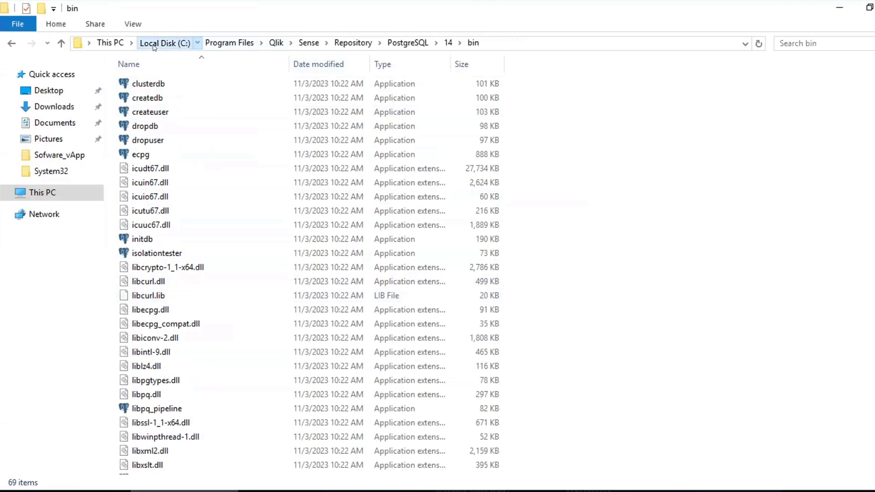
Start Notepad++ and open Configure-Service.ps1 from the Sense NotifierService\install folder
key("super")
type("notepad++")
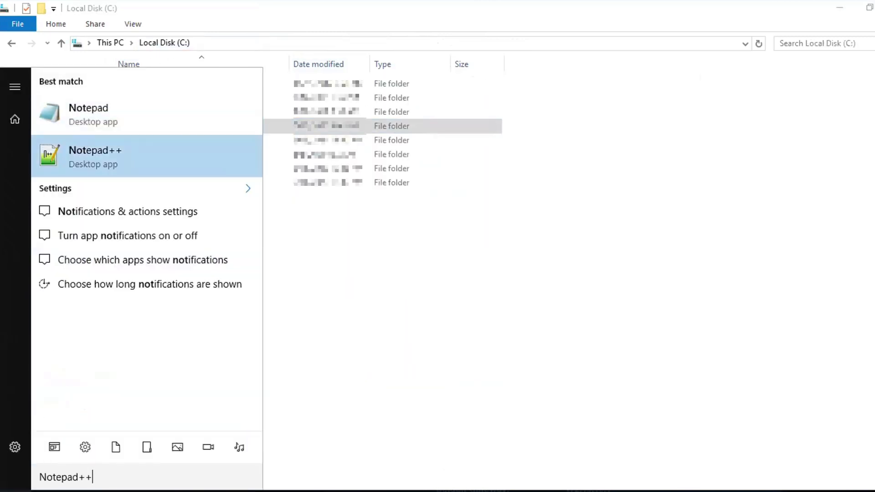
key("Return")
left_click(10, 23)
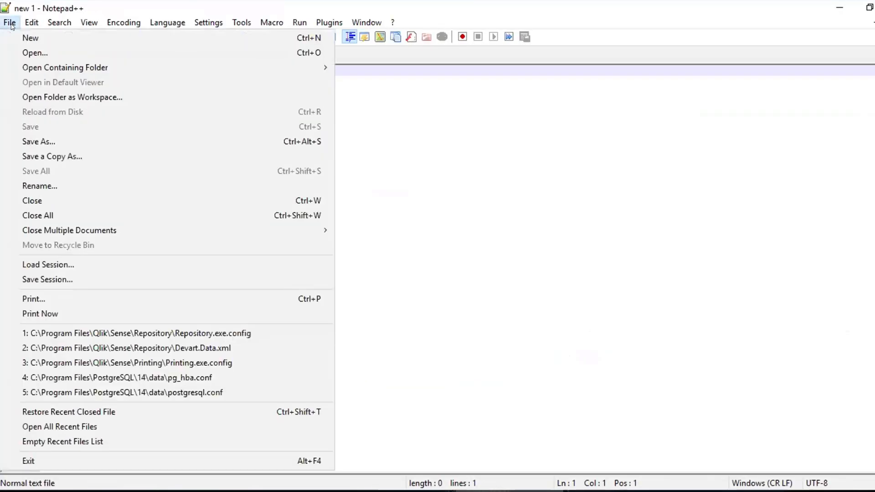
left_click(36, 53)
double_click(160, 136)
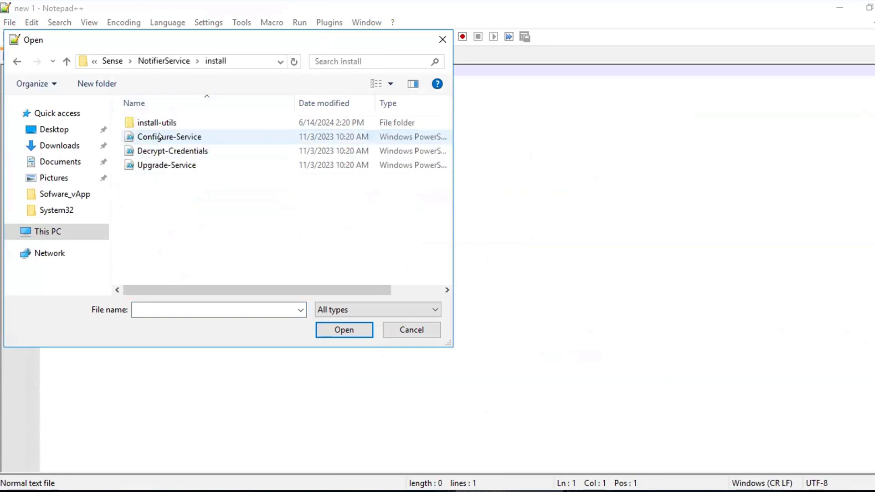
double_click(161, 137)
Copy the full $postgresHome parameter line from Configure-Service.ps1 and close the file
left_click_drag(452, 200, 77, 199)
right_click(69, 192)
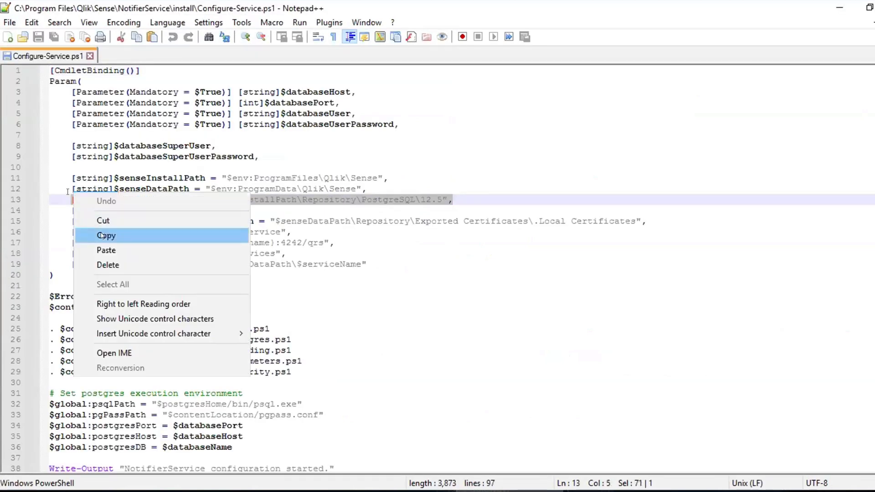
left_click(102, 236)
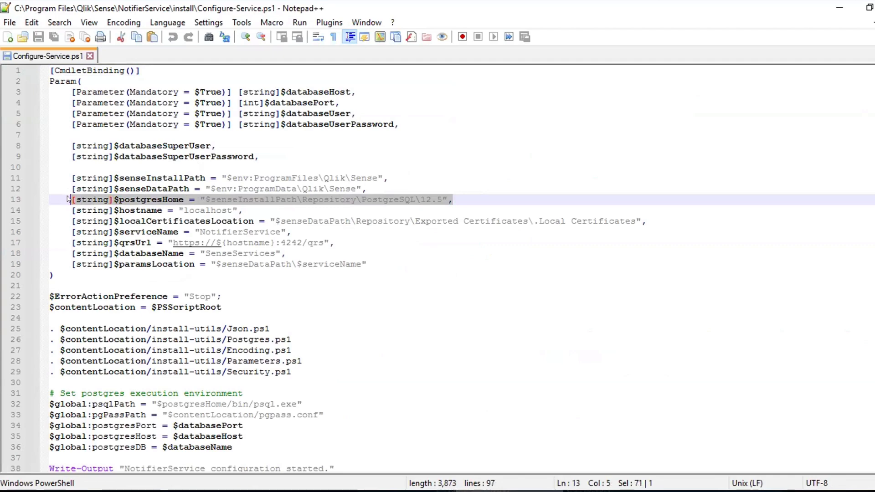
left_click(89, 56)
Search all *.ps1 files in C:\Program Files\Qlik\Sense and its subfolders for the copied $postgresHome line
left_click(32, 22)
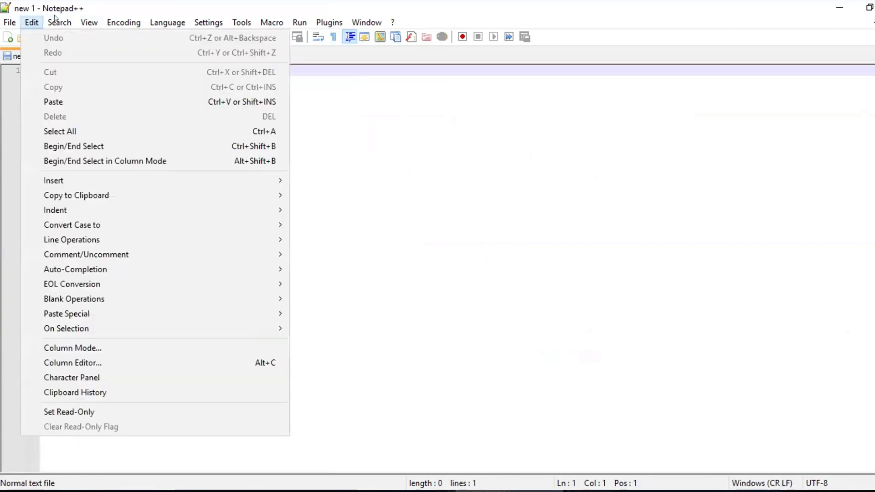
mouse_move(58, 20)
left_click(67, 52)
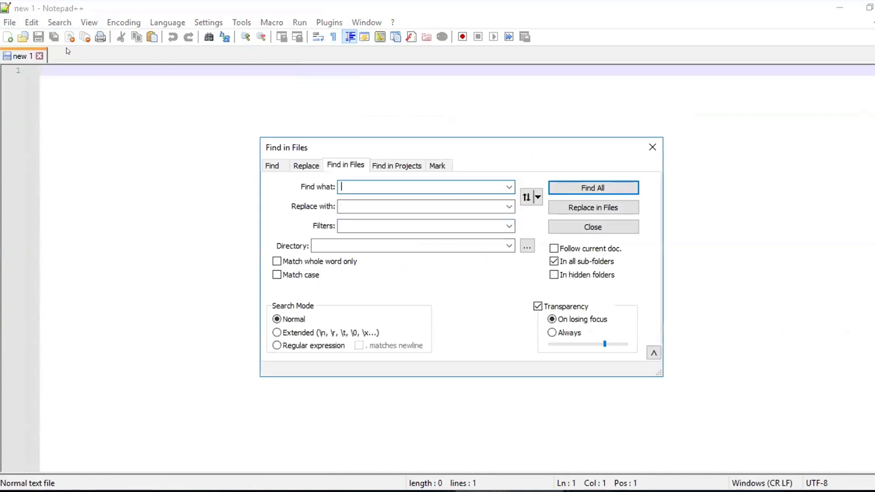
key("ctrl+v")
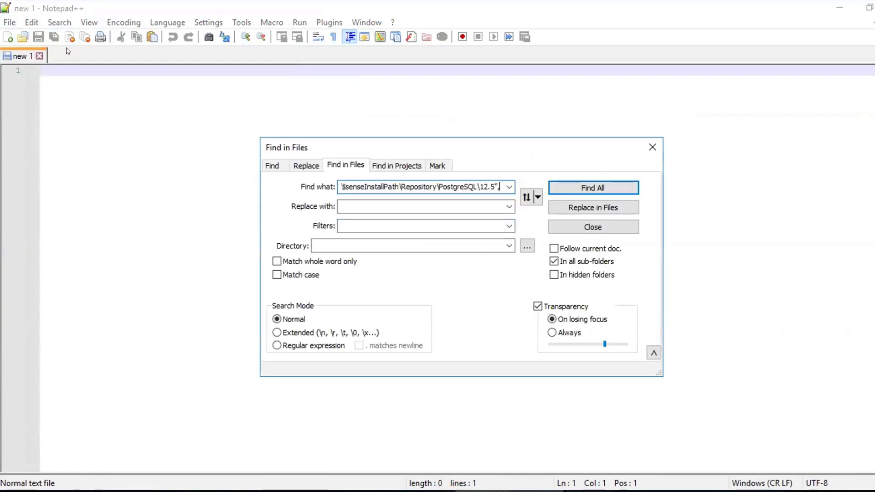
key("Tab")
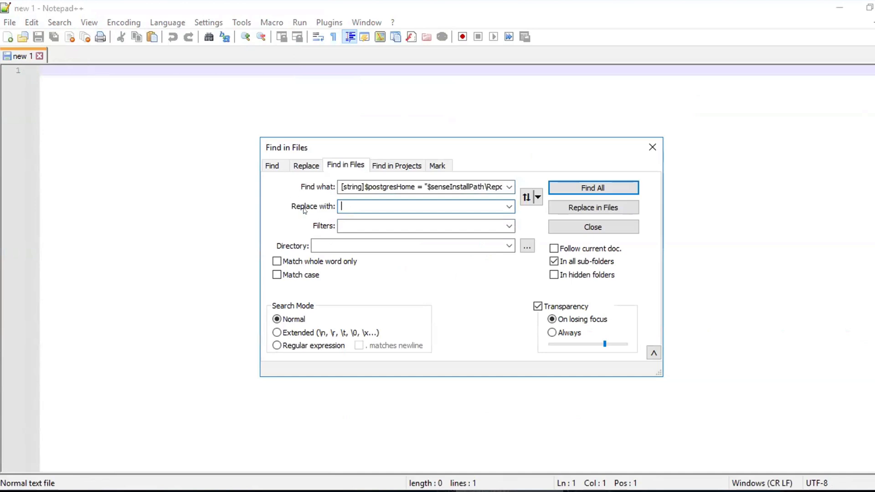
left_click(347, 221)
type("*")
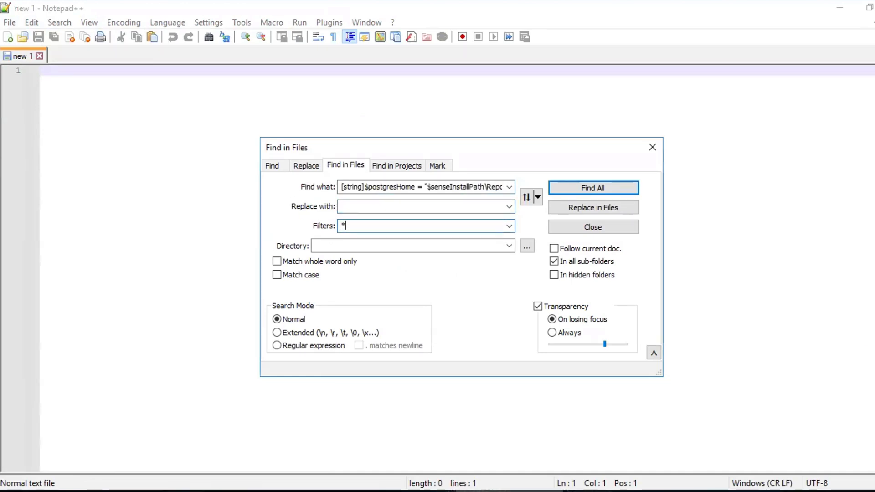
type(".ps1")
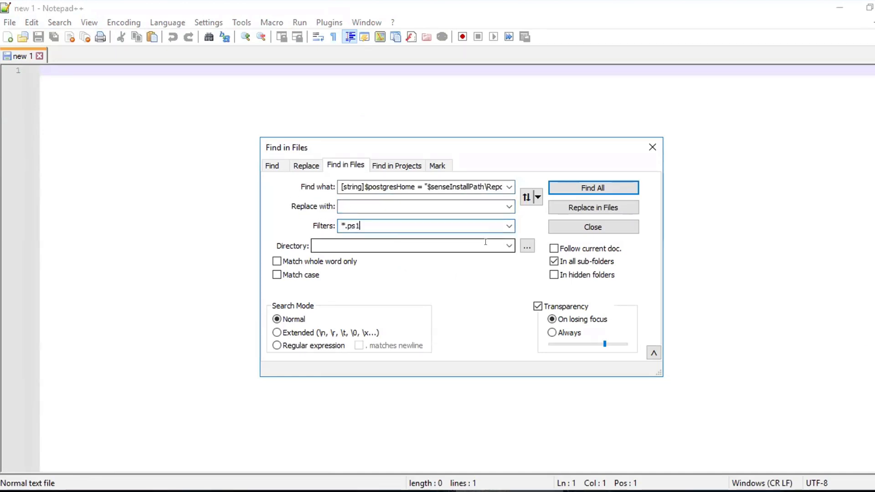
left_click(526, 246)
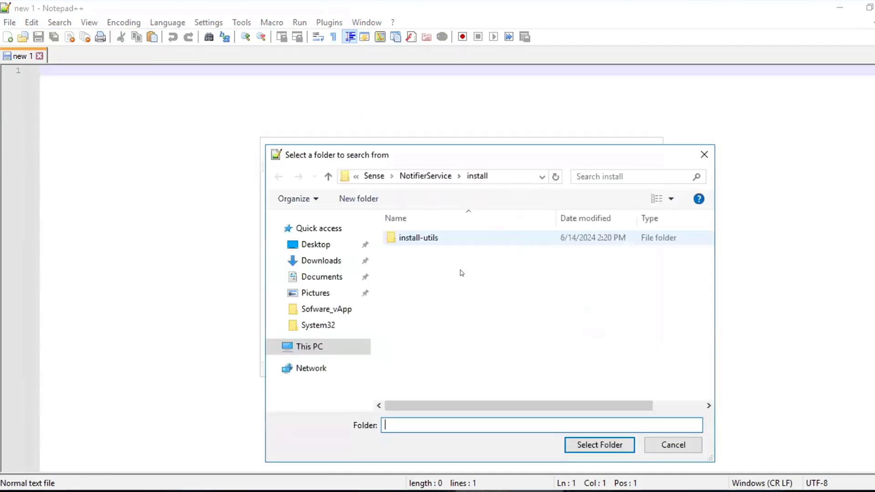
left_click(373, 176)
left_click(601, 446)
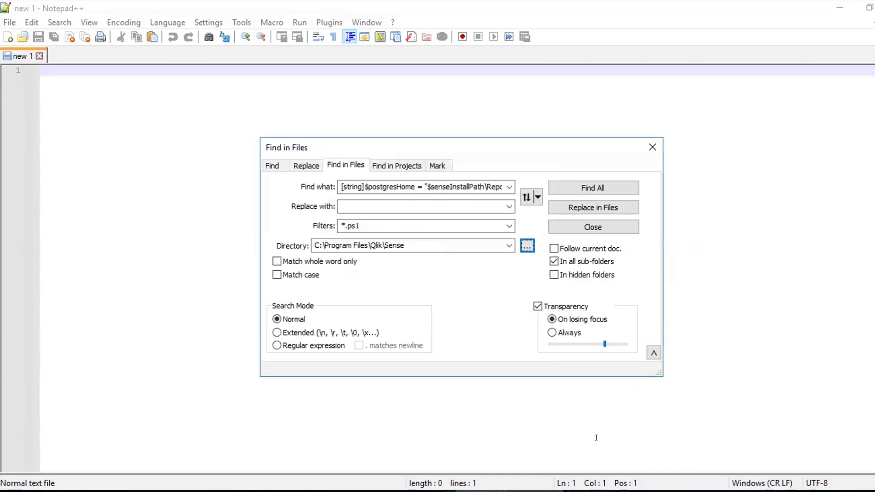
left_click(602, 188)
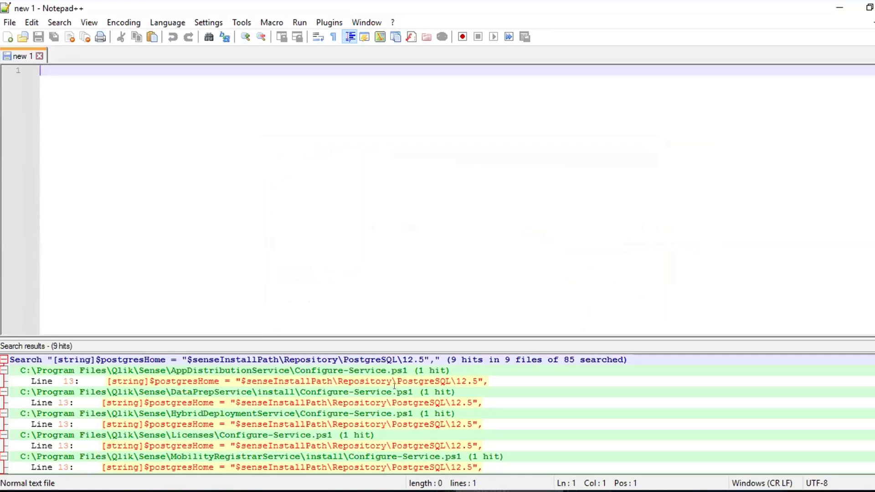
Prepare a file-wide replacement for the $postgresHome line, using the copied line with its path ending in PostgreSQL\14 as the new text
left_click(59, 23)
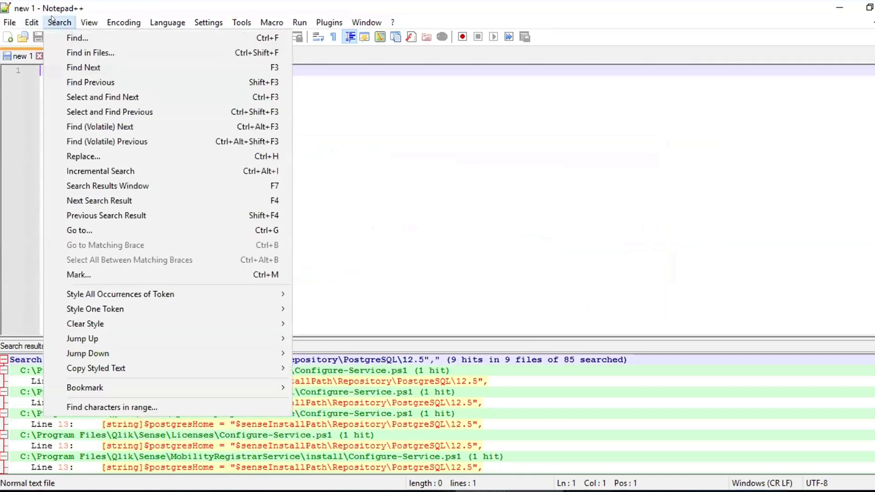
left_click(86, 52)
left_click(395, 204)
key("ctrl+v")
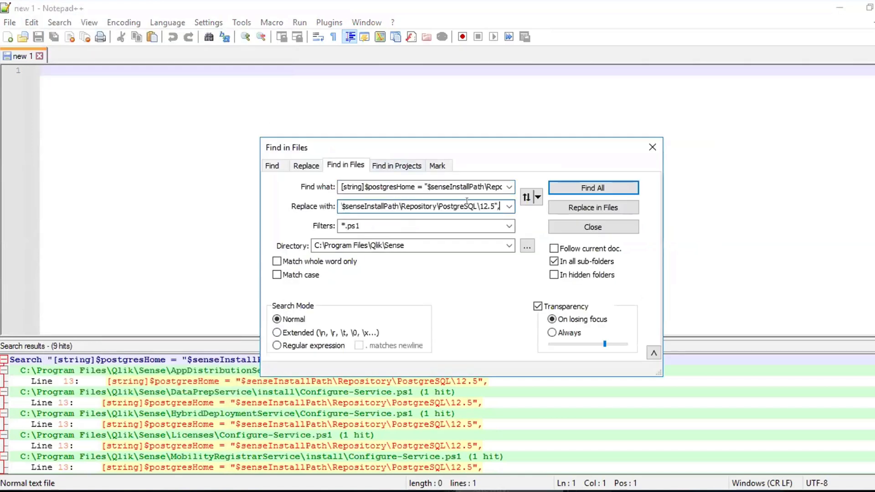
key("Left")
key("Left")
key("BackSpace")
key("BackSpace")
key("BackSpace")
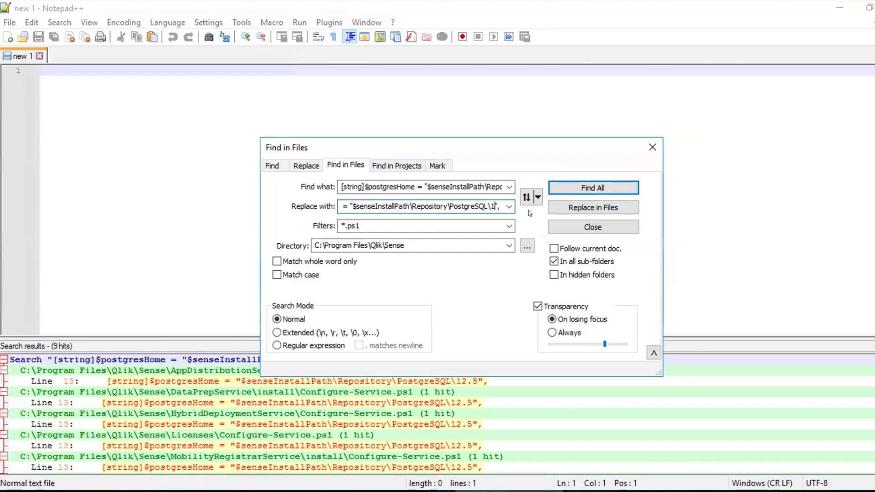
type("4")
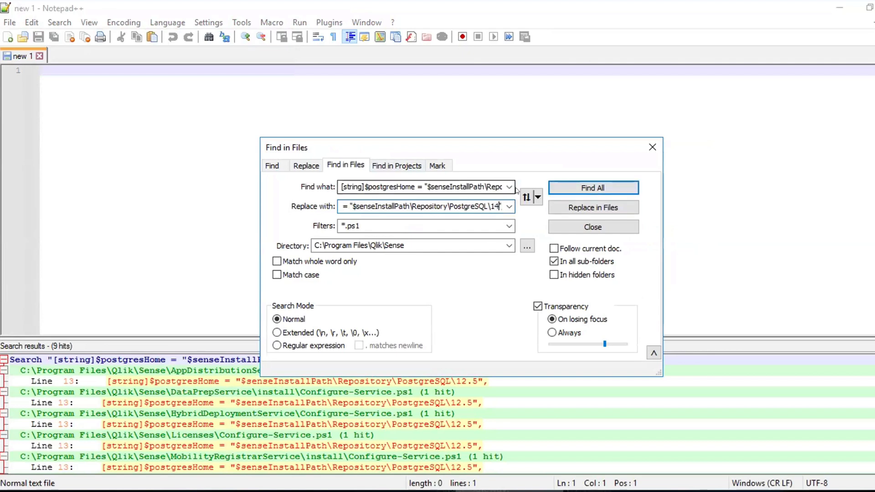
Replace all occurrences in the *.ps1 files under C:\Program Files\Qlik\Sense and close the search dialog
left_click(602, 211)
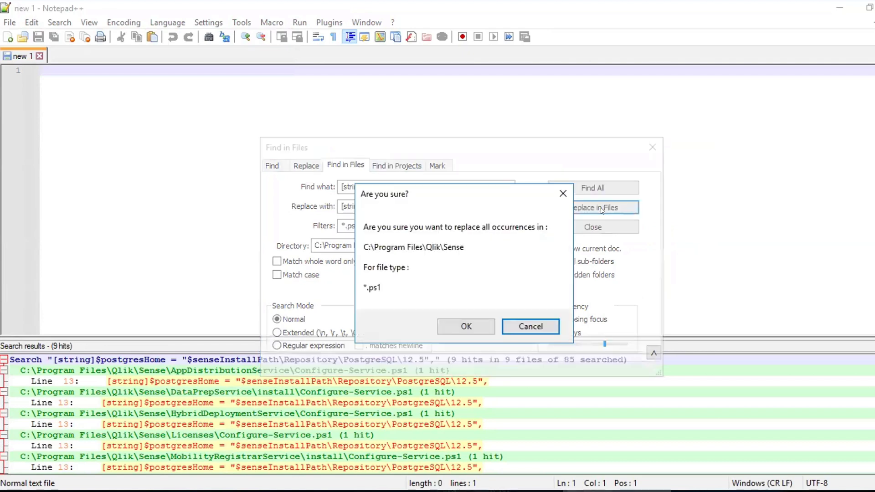
left_click(474, 324)
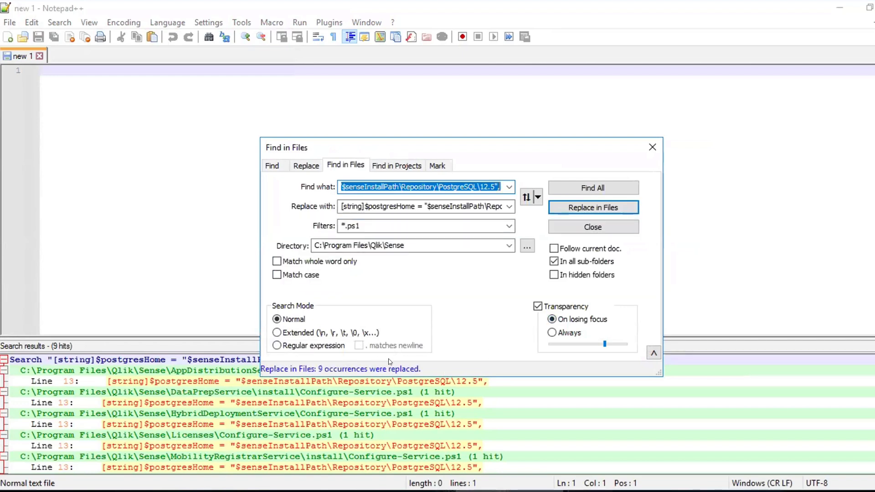
left_click(653, 147)
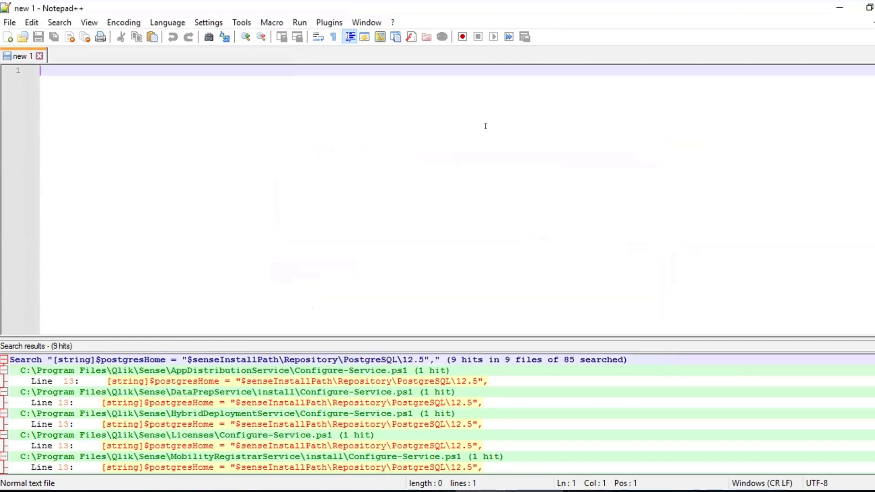
Open SetupDatabase.ps1 from the ProgramData\Qlik\Sense\QSMQ\scripts folder
left_click(10, 22)
left_click(35, 51)
double_click(157, 193)
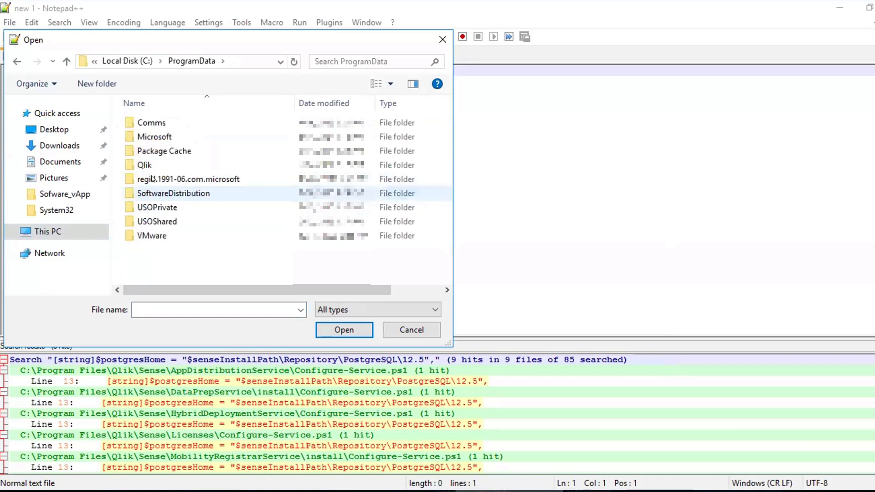
double_click(150, 165)
double_click(150, 155)
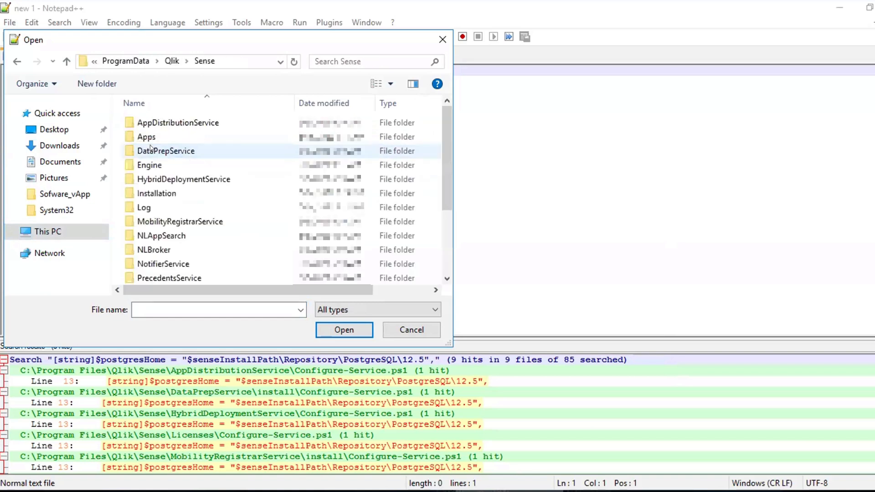
scroll(184, 219, "down", 3)
double_click(183, 220)
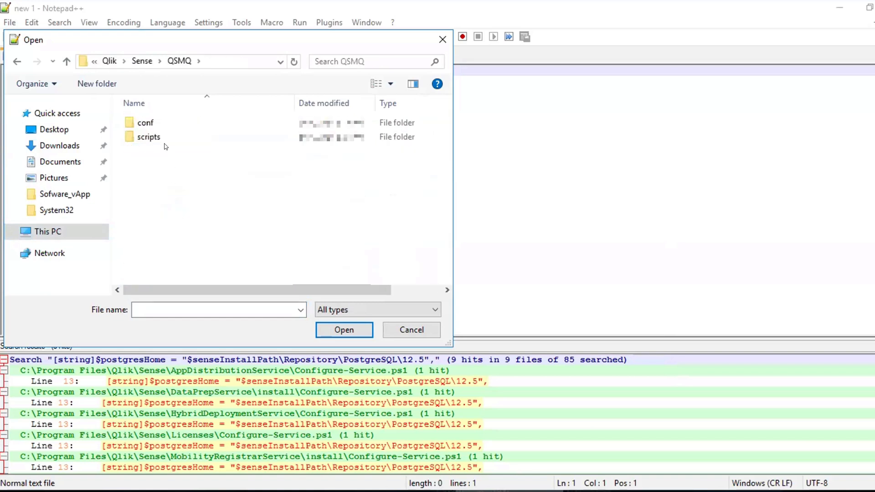
double_click(162, 136)
double_click(164, 137)
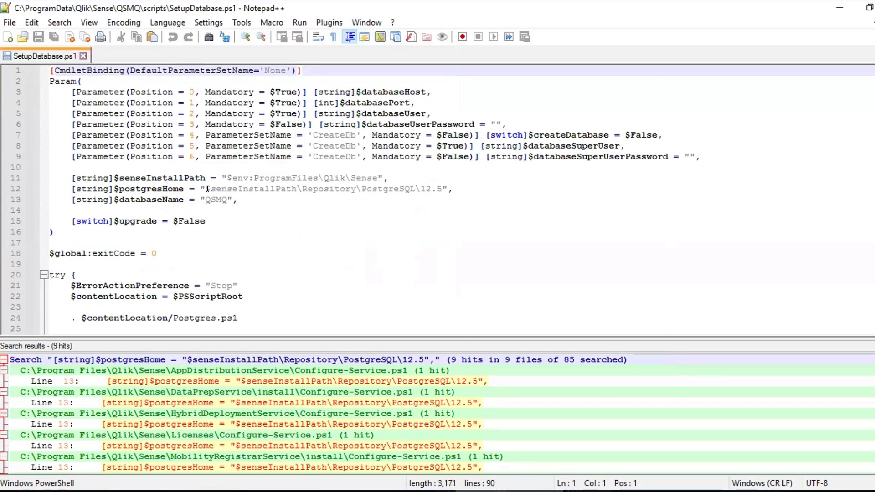
Change the $postgresHome path on line 12 of SetupDatabase.ps1 to end in PostgreSQL\14
left_click(435, 188)
key("BackSpace")
key("BackSpace")
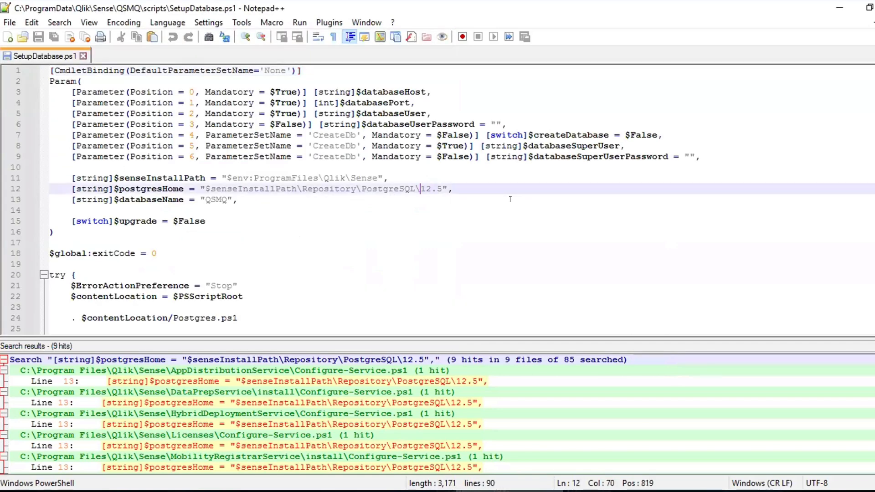
key("Delete")
key("Delete")
type("14")
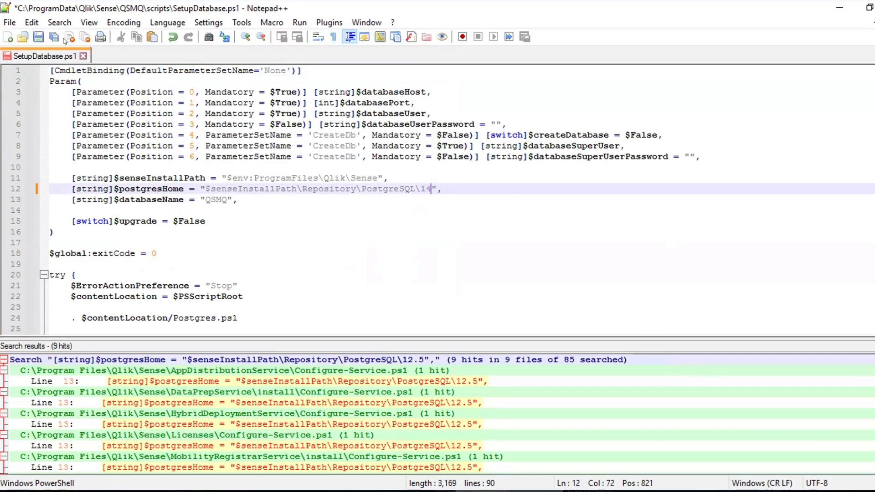
Try to save SetupDatabase.ps1 and allow Notepad++ to relaunch in Administrator mode
left_click(38, 38)
left_click(478, 300)
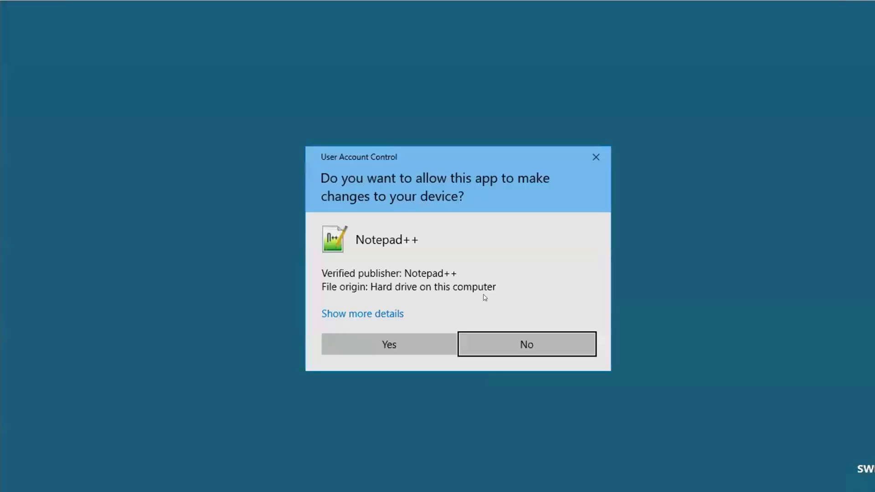
left_click(445, 343)
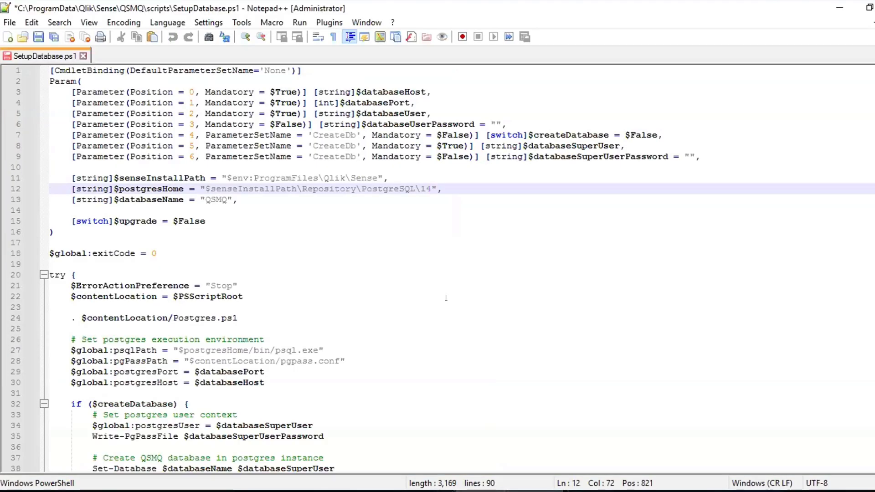